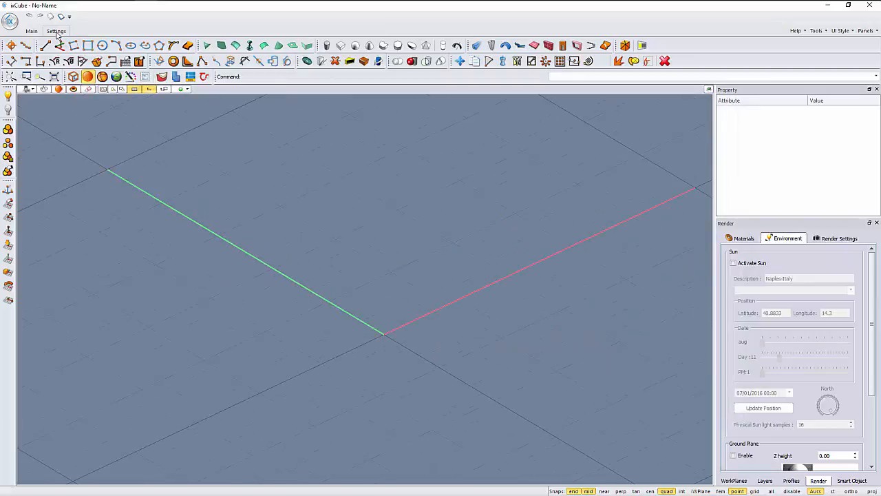
Turn off the Aucs option and switch to the top view of the work plane.
{"action": "left_click", "coordinate": [56, 32]}
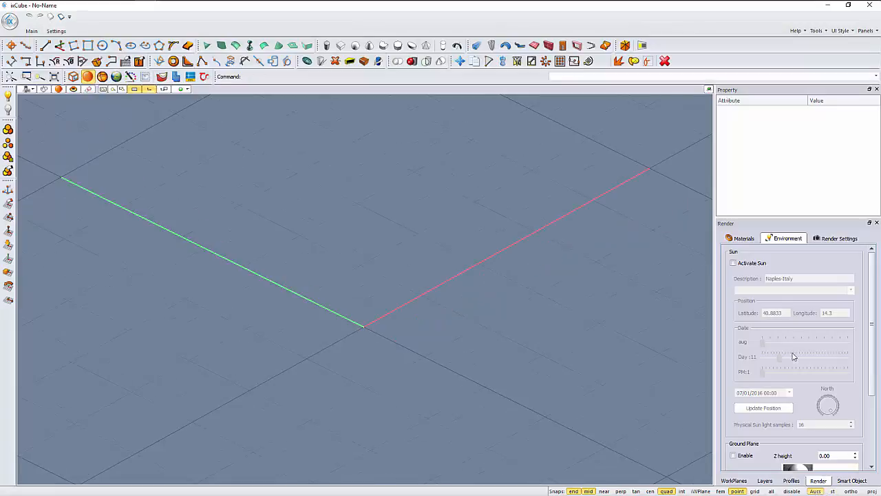
{"action": "left_click", "coordinate": [741, 238]}
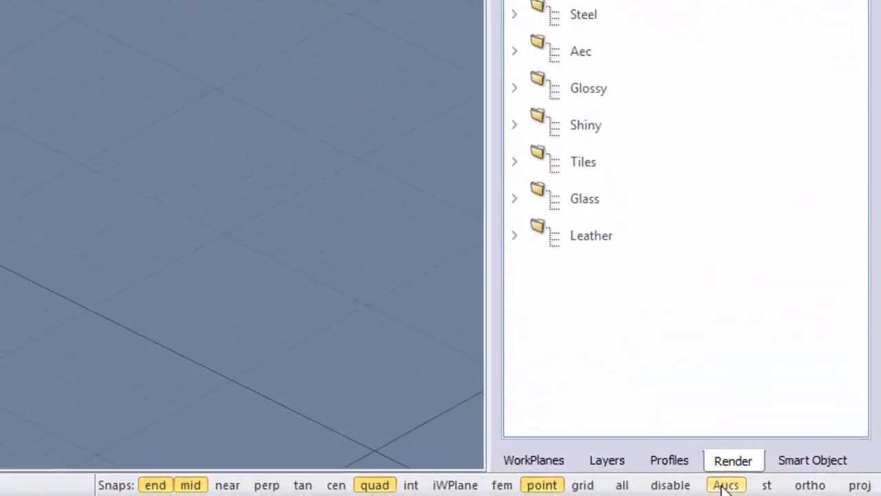
{"action": "left_click", "coordinate": [688, 484]}
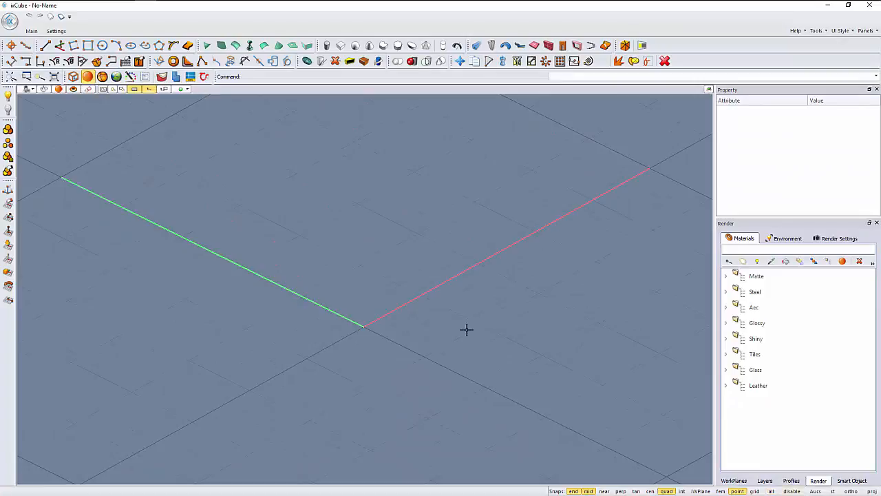
{"action": "left_click", "coordinate": [28, 90]}
{"action": "left_click", "coordinate": [33, 103]}
{"action": "middle_click_drag", "start_coordinate": [281, 312], "coordinate": [292, 328]}
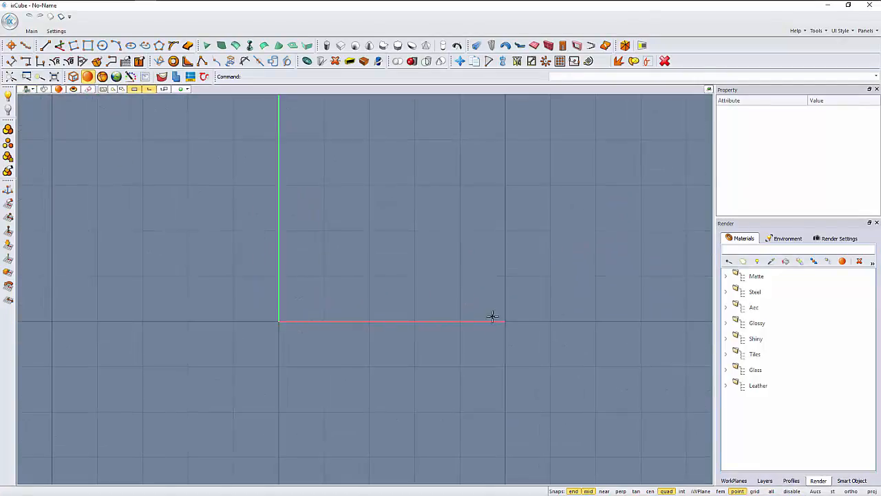
Create a new layer named plan and make it the active layer.
{"action": "left_click", "coordinate": [764, 480]}
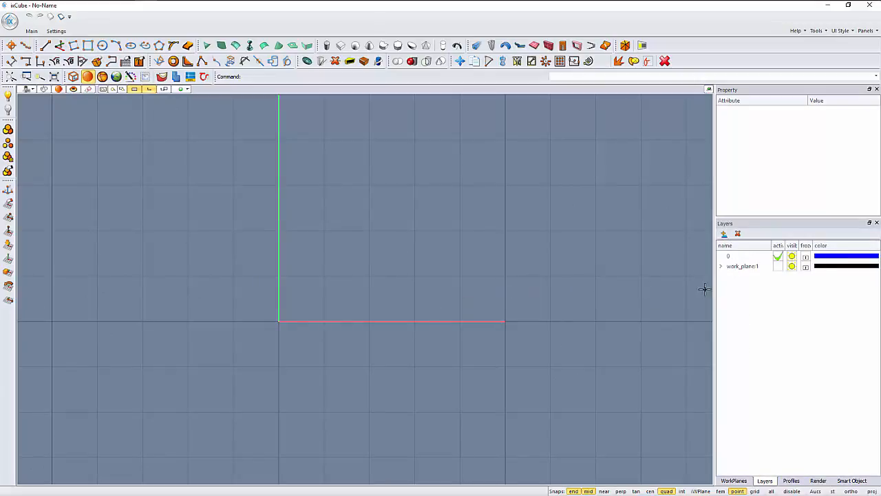
{"action": "left_click", "coordinate": [724, 234]}
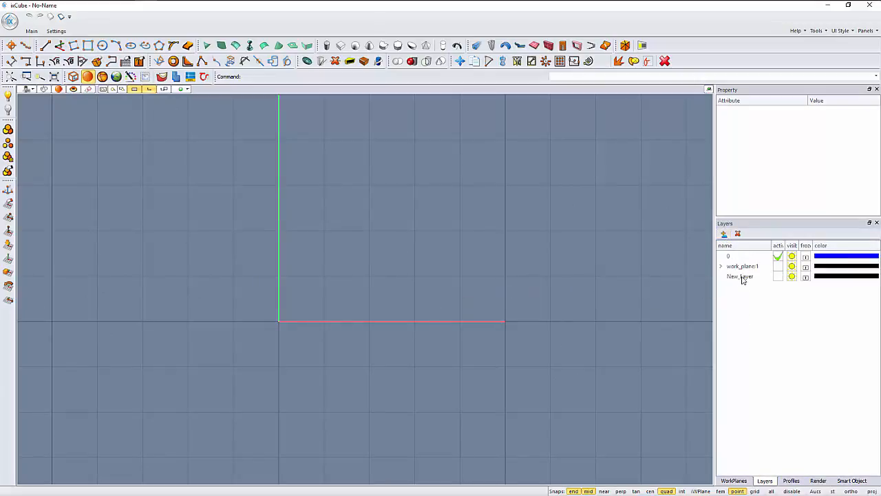
{"action": "double_click", "coordinate": [743, 277]}
{"action": "type", "text": "plan"}
{"action": "key", "text": "Return"}
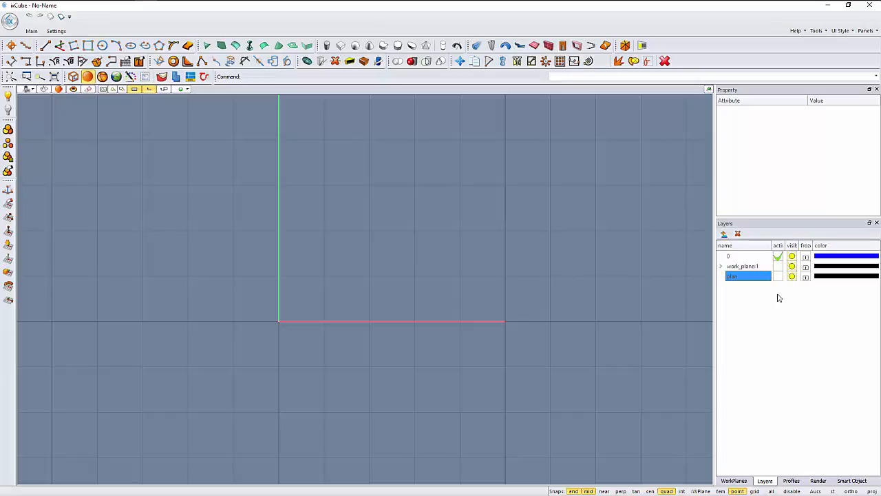
{"action": "left_click", "coordinate": [777, 276]}
Draw a circle centred on the origin with a radius of about 3 m.
{"action": "left_click", "coordinate": [102, 45]}
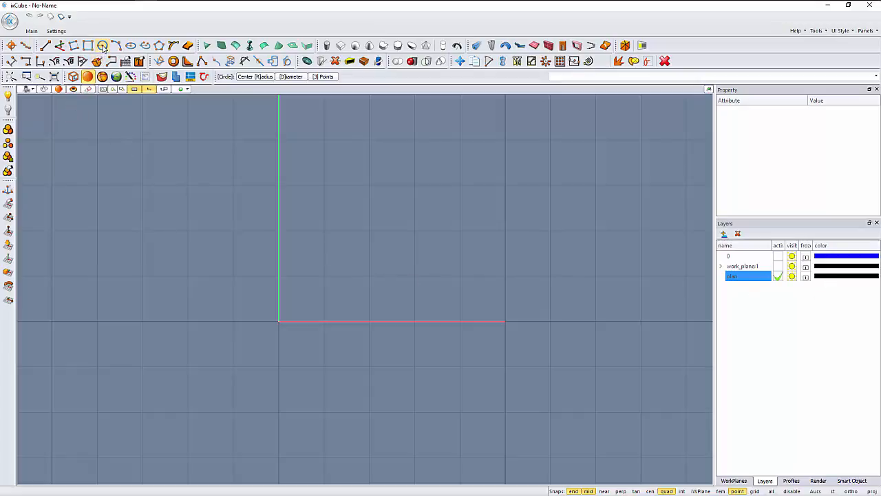
{"action": "left_click", "coordinate": [266, 78]}
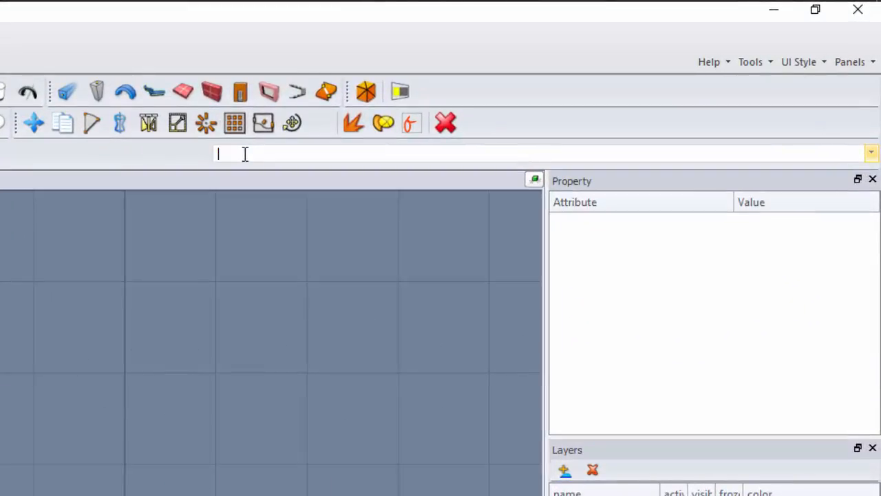
{"action": "left_click", "coordinate": [182, 275]}
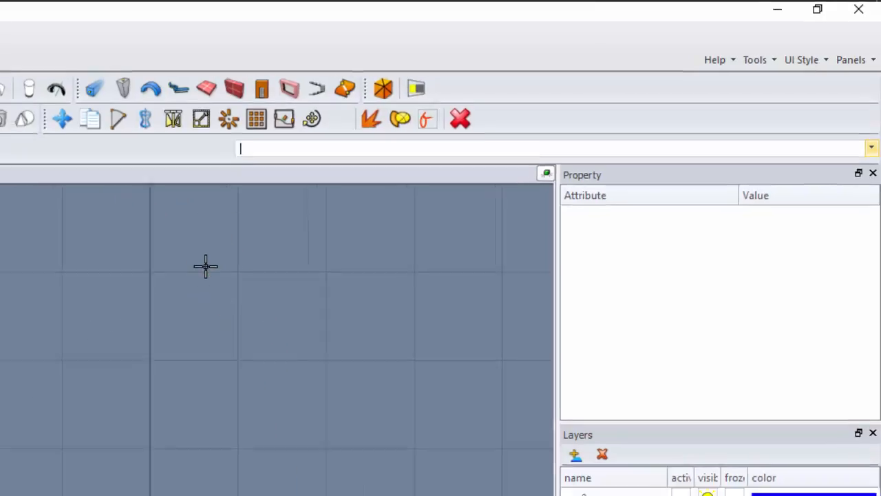
{"action": "key", "text": "Return"}
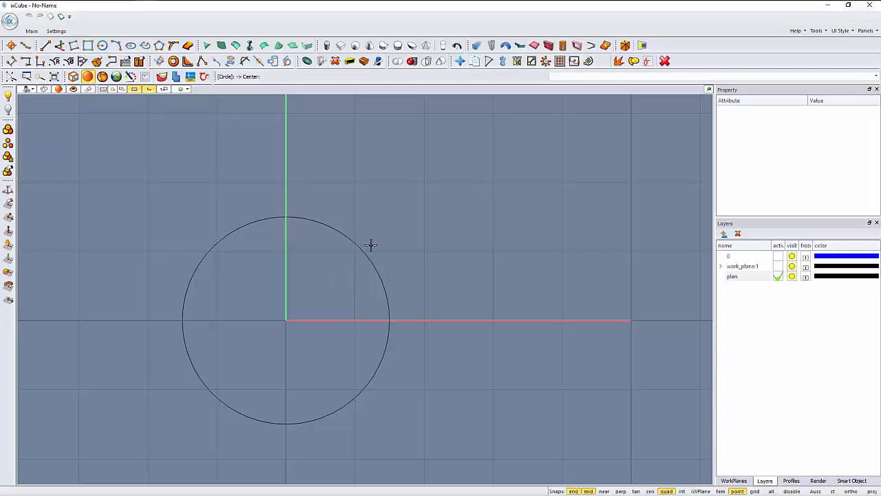
Enable the centre snap and draw a concentric circle with a radius of 2 inside the first one.
{"action": "left_click", "coordinate": [649, 491]}
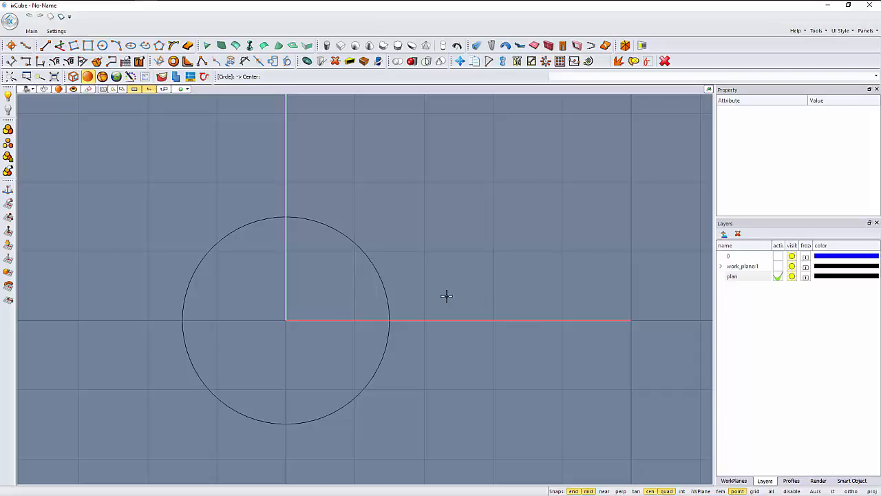
{"action": "left_click", "coordinate": [377, 259]}
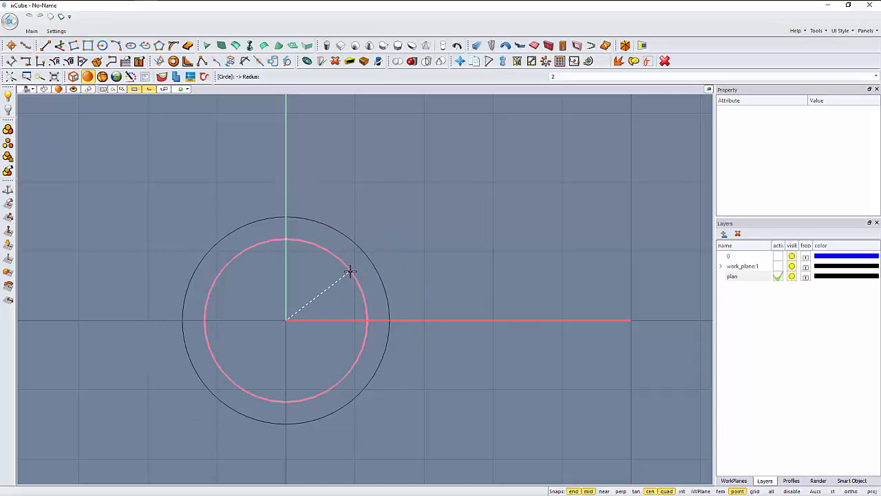
{"action": "type", "text": "2"}
{"action": "key", "text": "Return"}
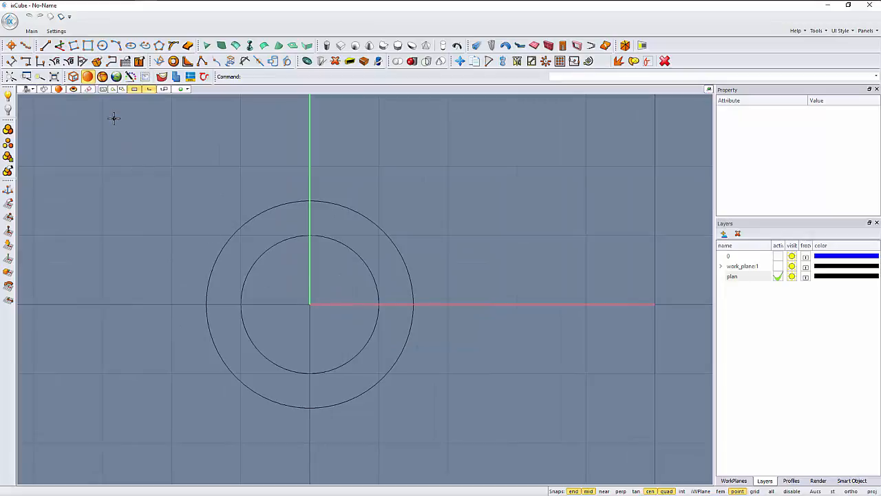
Draw two lines from the circles' centre along the X and Y axes, extending past the outer circle, and enable the st option.
{"action": "left_click", "coordinate": [46, 46]}
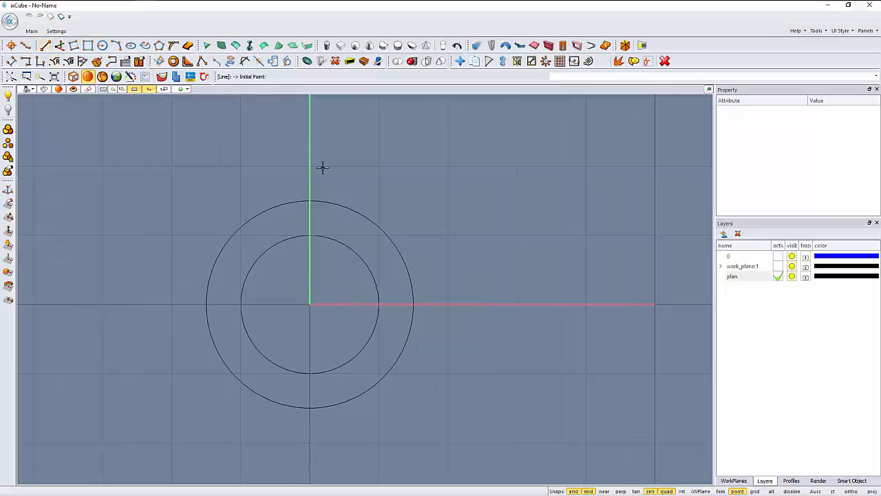
{"action": "left_click", "coordinate": [329, 203]}
{"action": "left_click", "coordinate": [307, 166]}
{"action": "right_click", "coordinate": [389, 319]}
{"action": "left_click", "coordinate": [414, 311]}
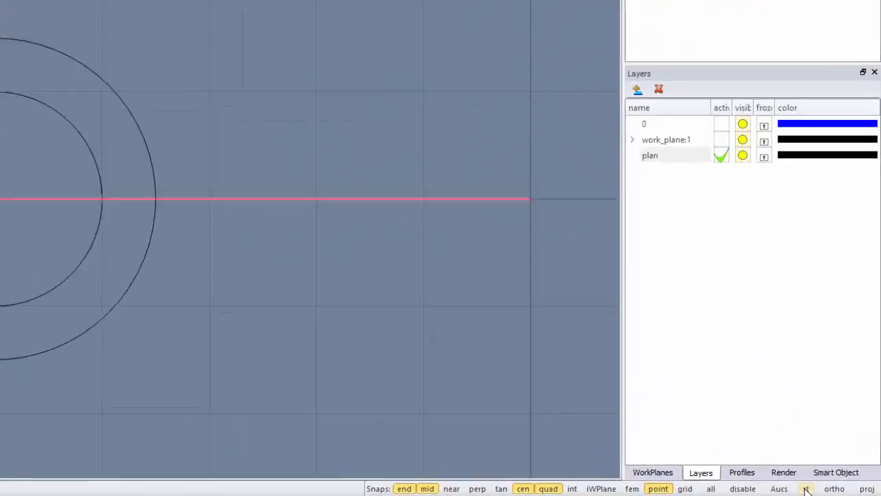
{"action": "left_click", "coordinate": [805, 489]}
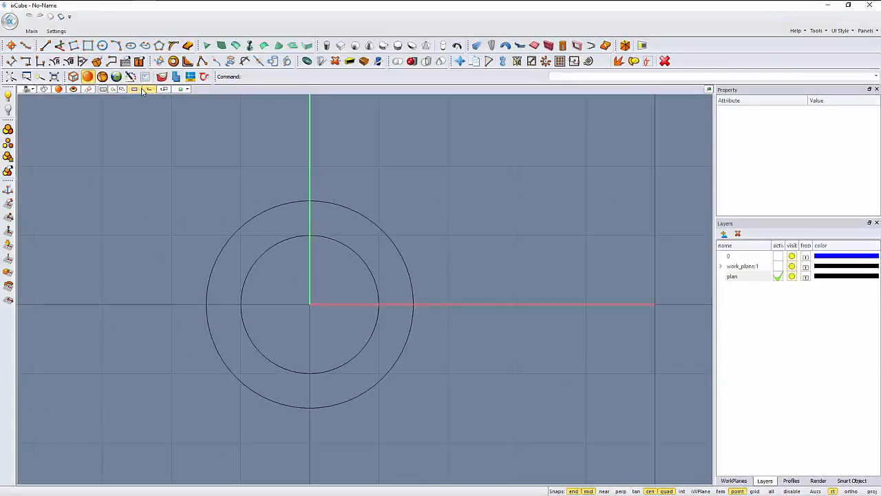
Hide the grid and axes, and trim the circles and lines down to a closed quarter ring.
{"action": "left_click", "coordinate": [148, 90]}
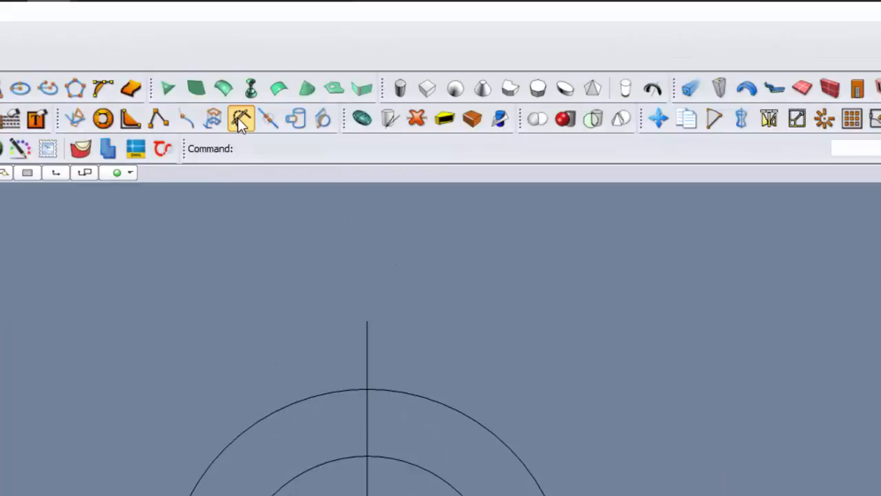
{"action": "left_click", "coordinate": [238, 119]}
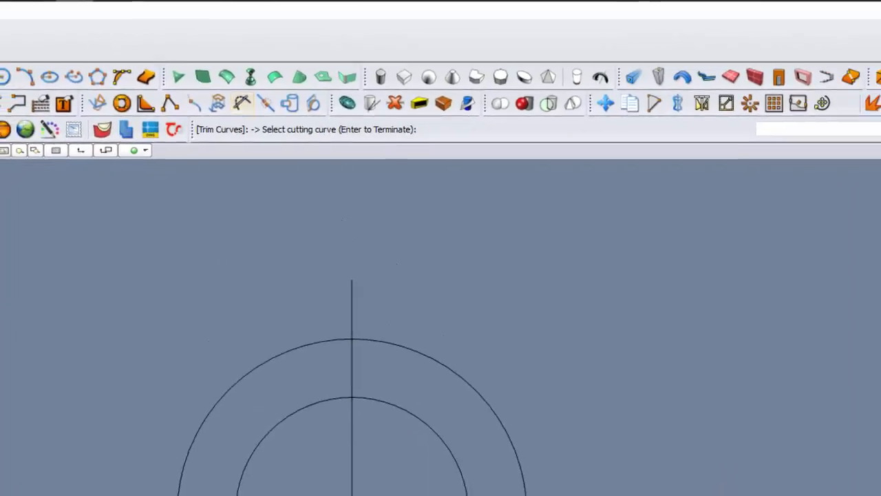
{"action": "left_click_drag", "start_coordinate": [508, 439], "coordinate": [163, 163]}
{"action": "key", "text": "Return"}
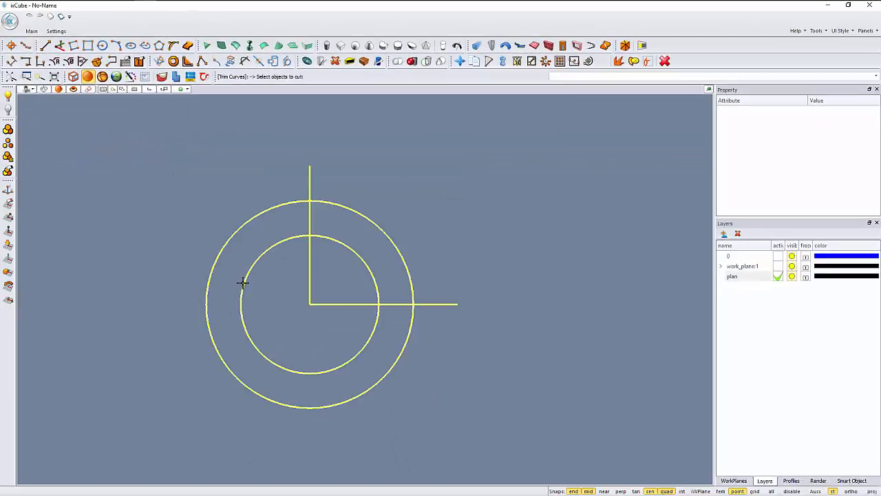
{"action": "left_click_drag", "start_coordinate": [257, 282], "coordinate": [194, 245]}
{"action": "left_click", "coordinate": [309, 182]}
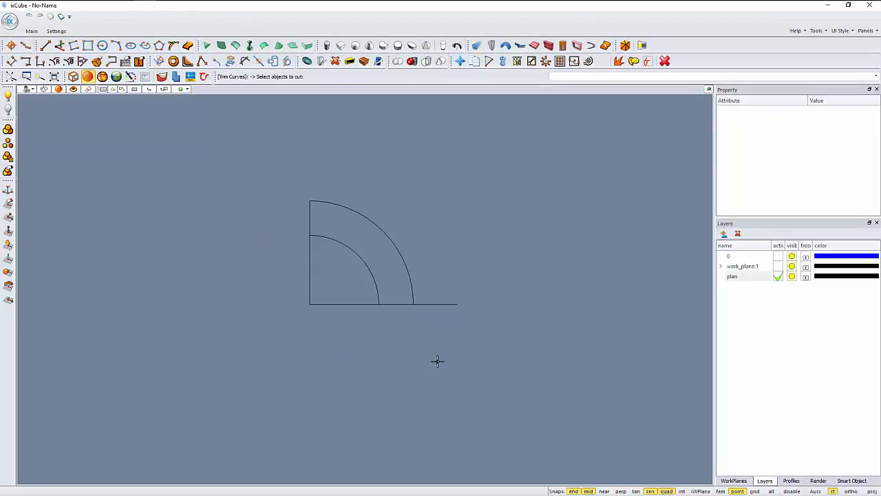
{"action": "left_click", "coordinate": [445, 304]}
{"action": "middle_click_drag", "start_coordinate": [435, 291], "coordinate": [430, 309]}
{"action": "left_click_drag", "start_coordinate": [336, 338], "coordinate": [288, 289]}
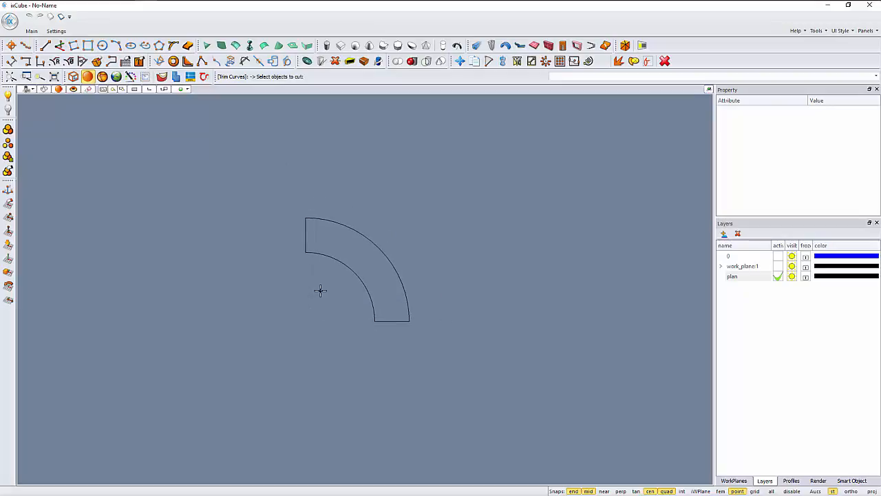
{"action": "key", "text": "Escape"}
Radially array the quarter ring's horizontal end edge through 90 degrees about the arc centre, dividing the ring into 10 equal treads.
{"action": "scroll", "coordinate": [344, 271], "scroll_direction": "up", "scroll_amount": 3}
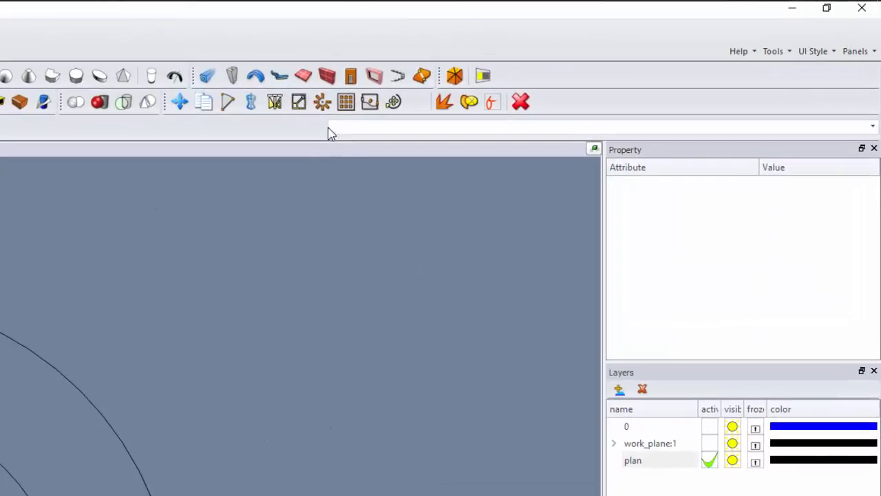
{"action": "left_click", "coordinate": [324, 101]}
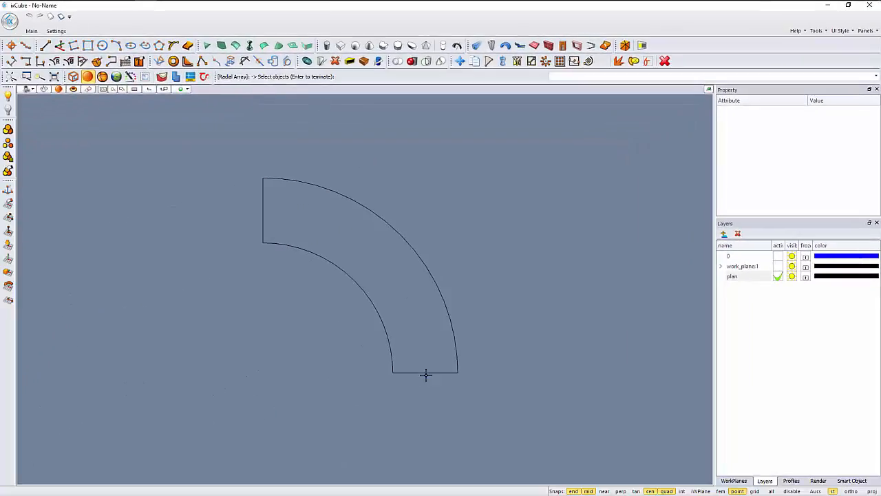
{"action": "left_click", "coordinate": [425, 372]}
{"action": "key", "text": "Return"}
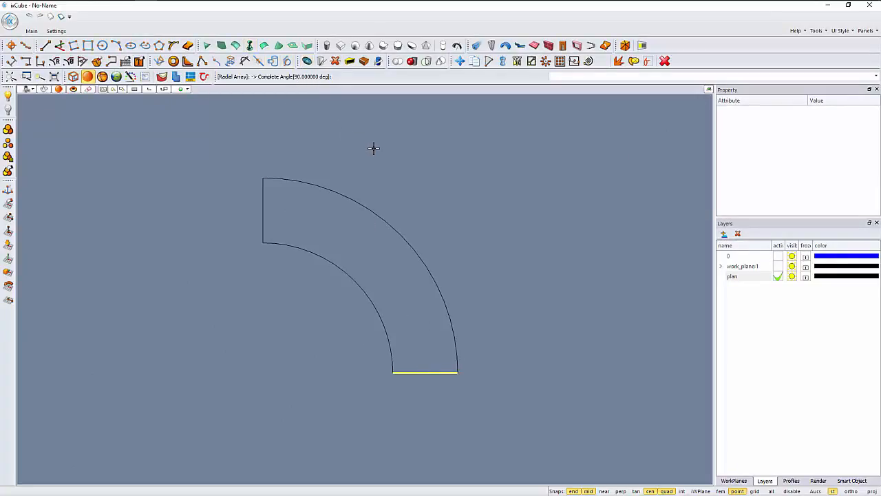
{"action": "key", "text": "Return"}
{"action": "key", "text": "Return"}
{"action": "left_click", "coordinate": [340, 266]}
Show the grid and axes again and switch to an isometric view of the stair plan.
{"action": "middle_click_drag", "start_coordinate": [309, 287], "coordinate": [300, 275]}
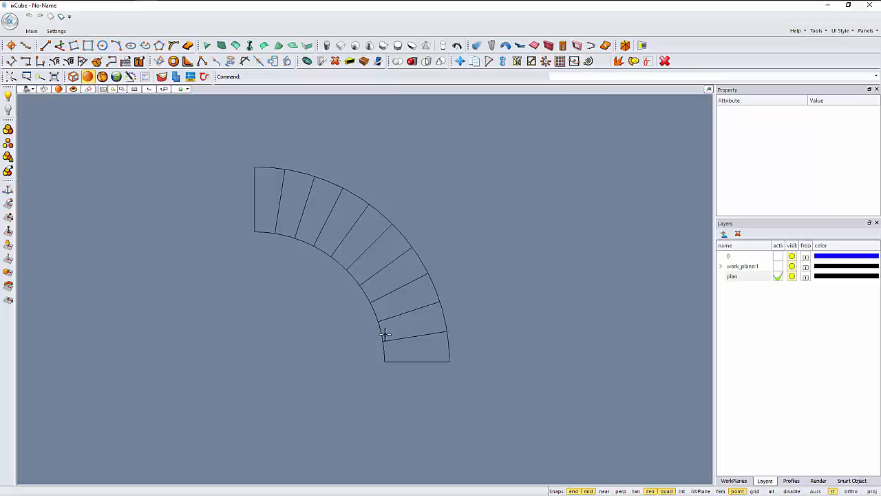
{"action": "left_click", "coordinate": [134, 89]}
{"action": "left_click", "coordinate": [149, 89]}
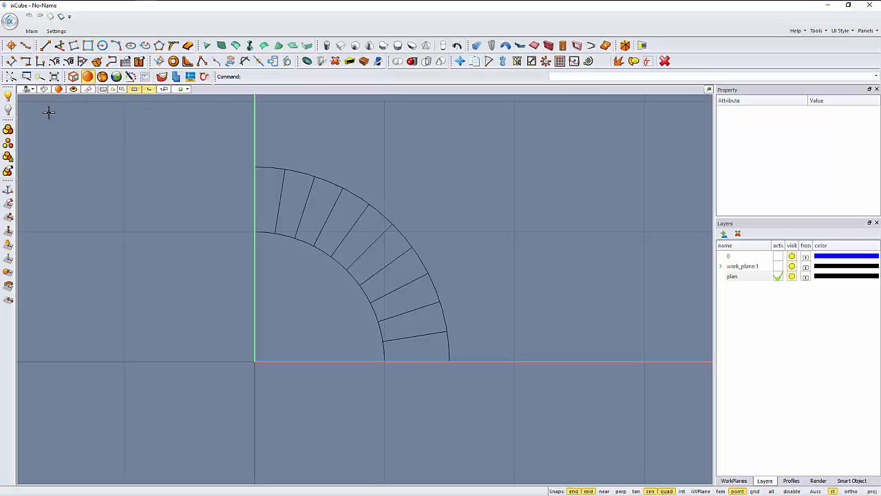
{"action": "left_click", "coordinate": [28, 90]}
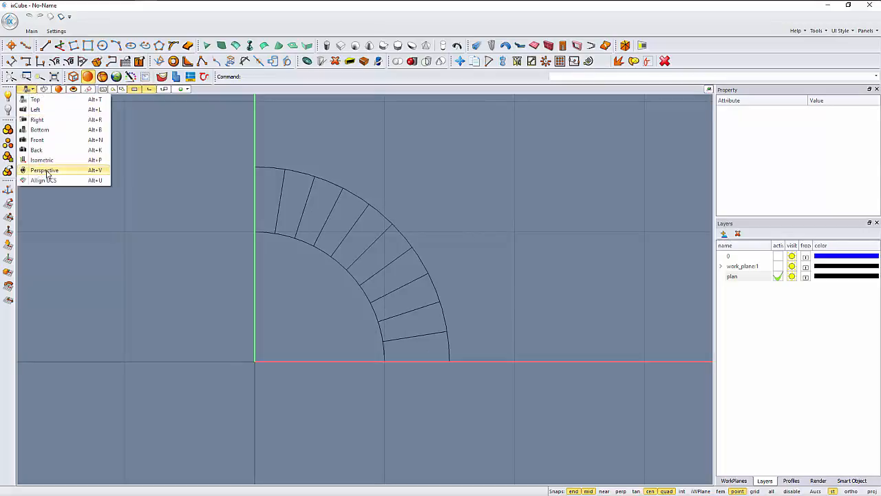
{"action": "left_click", "coordinate": [48, 162]}
{"action": "mouse_move", "coordinate": [348, 303]}
{"action": "middle_mouse_down"}
{"action": "mouse_move", "coordinate": [299, 321]}
{"action": "mouse_move", "coordinate": [324, 322]}
{"action": "mouse_move", "coordinate": [251, 314]}
{"action": "mouse_move", "coordinate": [340, 296]}
{"action": "middle_mouse_up"}
{"action": "scroll", "coordinate": [322, 298], "scroll_direction": "up", "scroll_amount": 10}
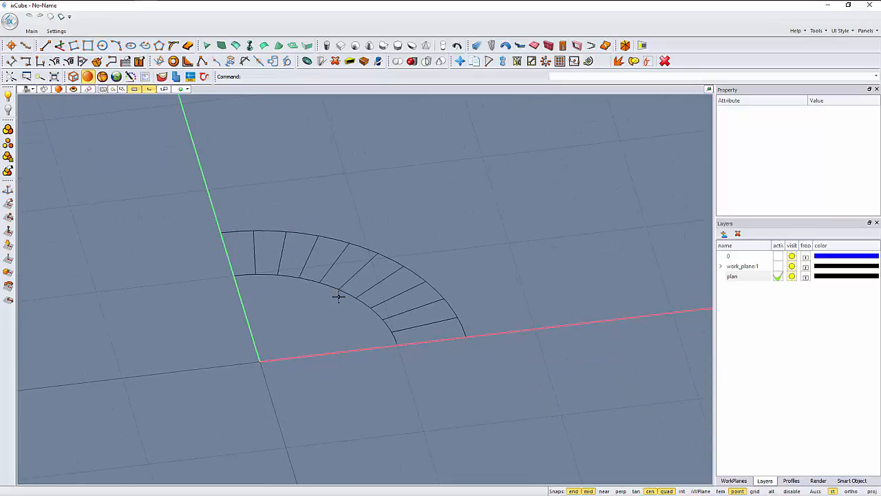
{"action": "left_click", "coordinate": [45, 46]}
{"action": "left_click", "coordinate": [339, 289]}
{"action": "key", "text": "Escape"}
Draw a perpendicular line upward from the inner arc's midpoint with a length of 11.0*0.2, and check its length property.
{"action": "left_click", "coordinate": [59, 45]}
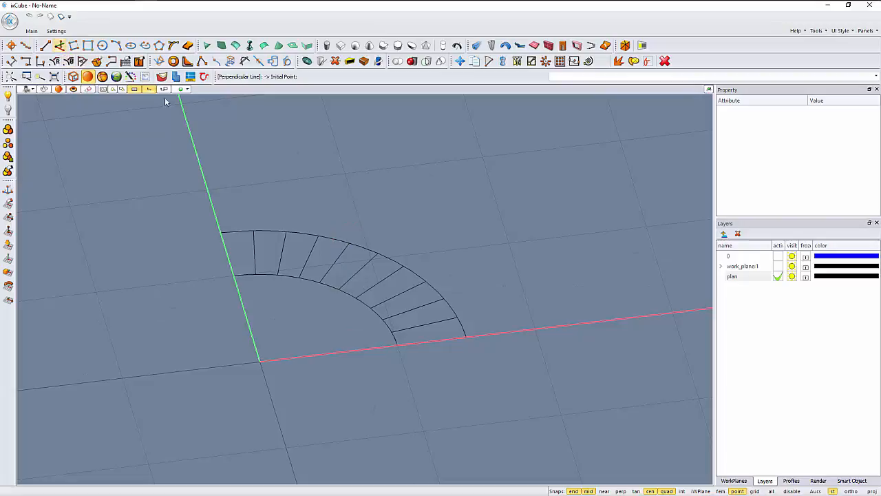
{"action": "left_click", "coordinate": [340, 286]}
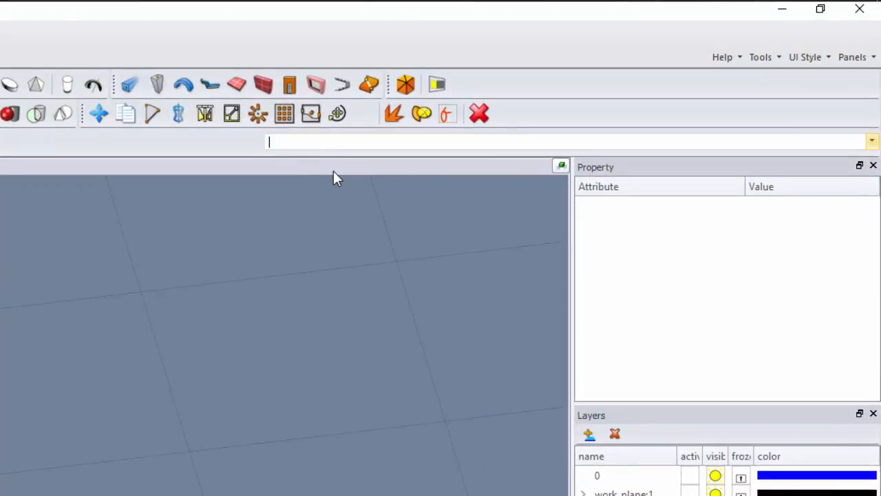
{"action": "type", "text": "11.0*0.2"}
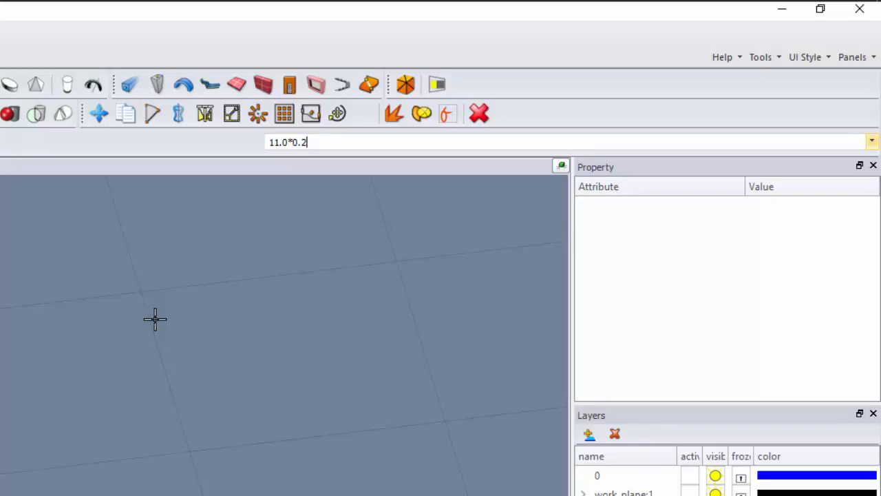
{"action": "key", "text": "Return"}
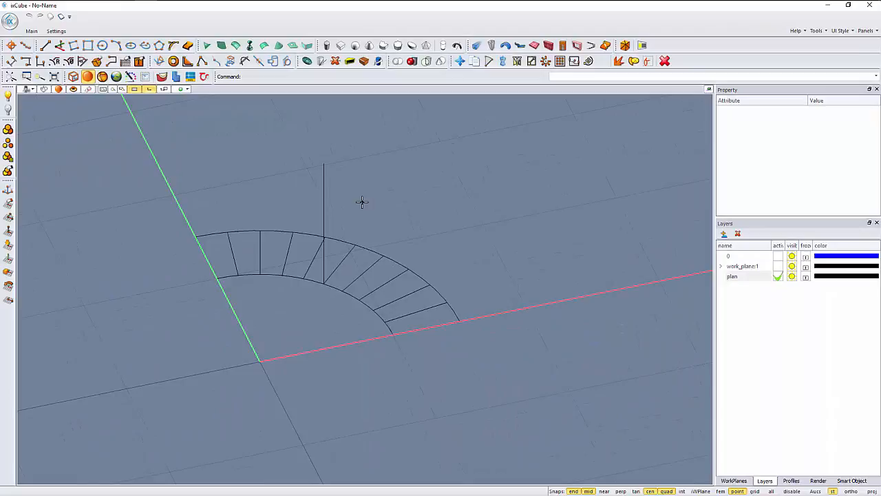
{"action": "left_click", "coordinate": [323, 182]}
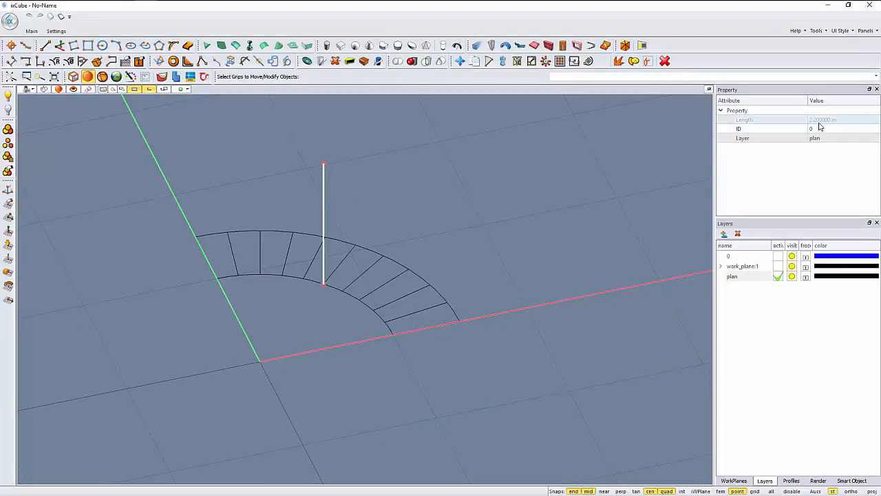
{"action": "key", "text": "Escape"}
{"action": "middle_click_drag", "start_coordinate": [395, 238], "coordinate": [335, 229]}
{"action": "scroll", "coordinate": [334, 229], "scroll_direction": "up", "scroll_amount": 2}
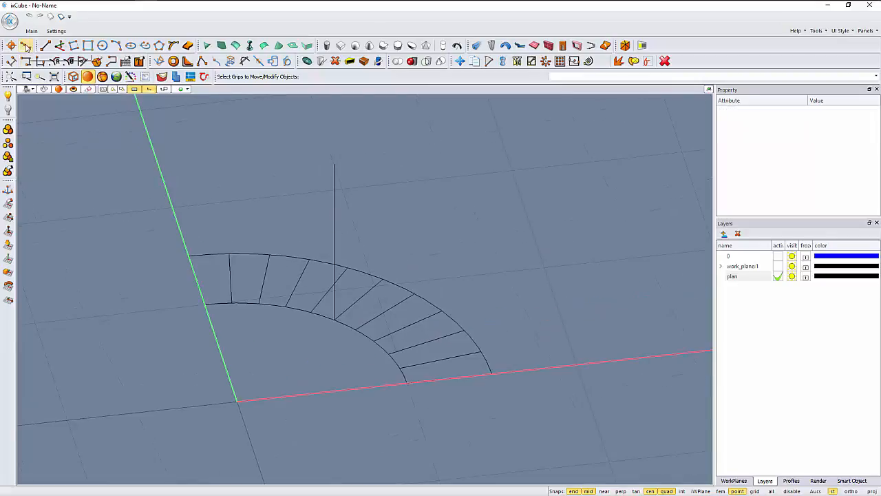
Add a new layer named dots, make it the active layer and set its colour to white.
{"action": "left_click", "coordinate": [723, 234]}
{"action": "double_click", "coordinate": [743, 288]}
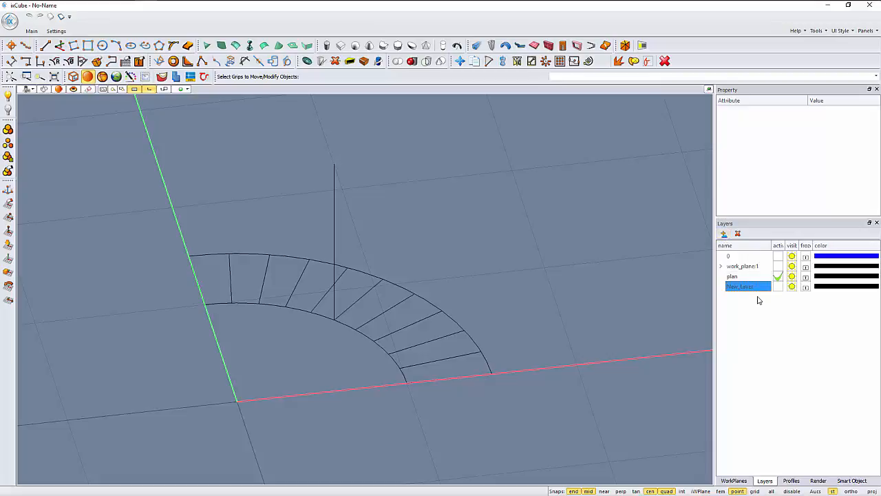
{"action": "type", "text": "dets"}
{"action": "key", "text": "Return"}
{"action": "left_click", "coordinate": [777, 286]}
{"action": "left_click", "coordinate": [838, 289]}
{"action": "left_click", "coordinate": [838, 289]}
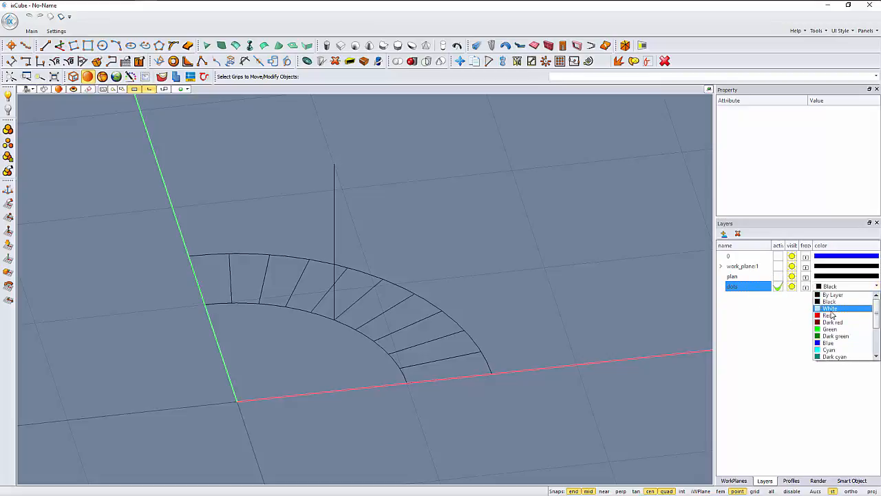
{"action": "left_click", "coordinate": [830, 309]}
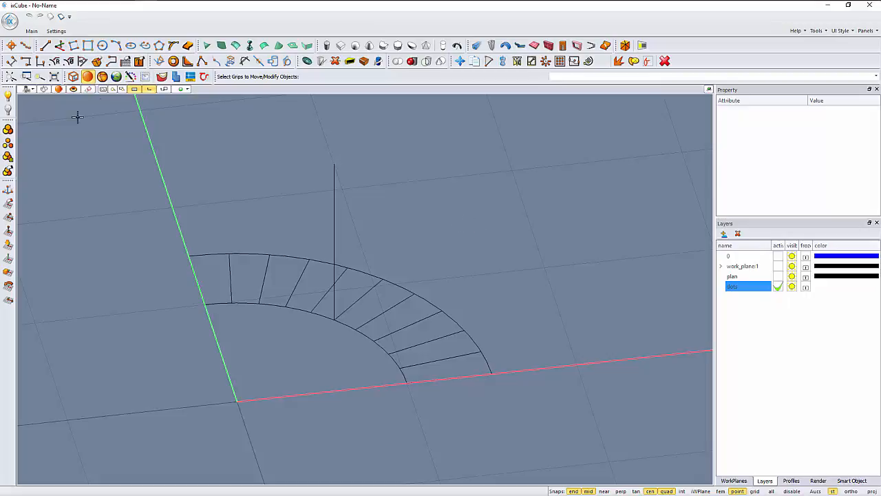
Tessellate the vertical rise line by number of points, using 12 points.
{"action": "left_click", "coordinate": [26, 46]}
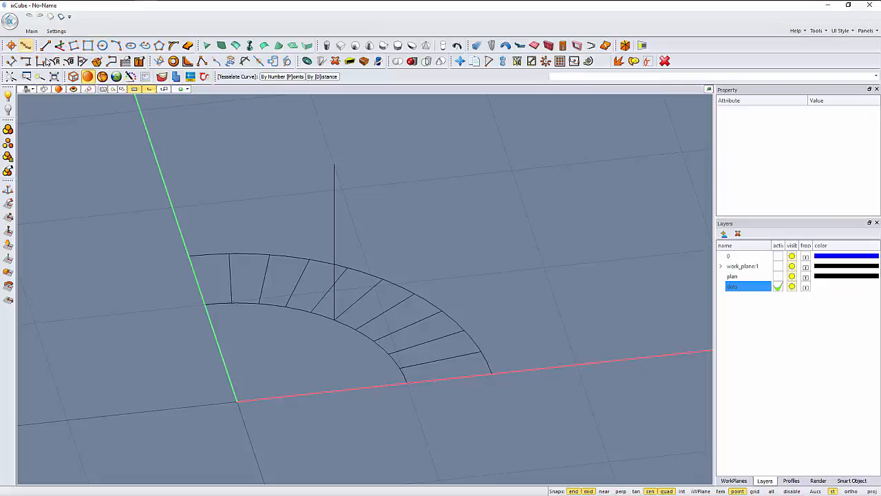
{"action": "left_click", "coordinate": [292, 78]}
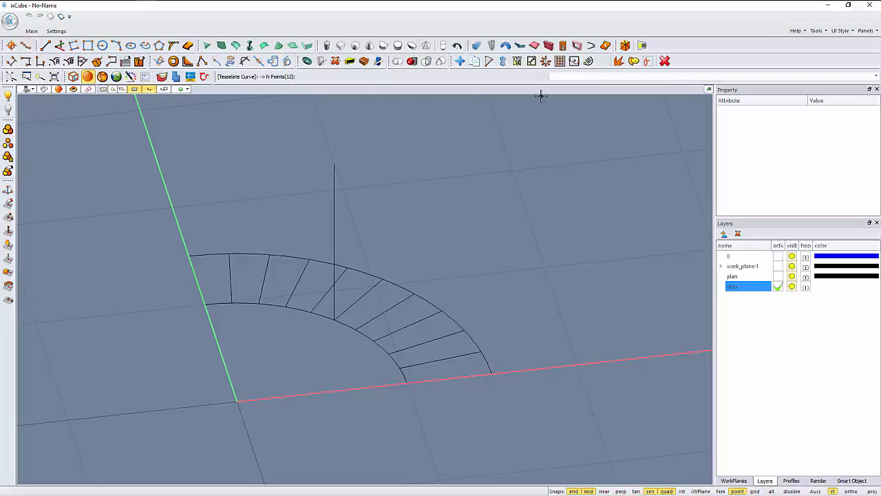
{"action": "left_click", "coordinate": [564, 76]}
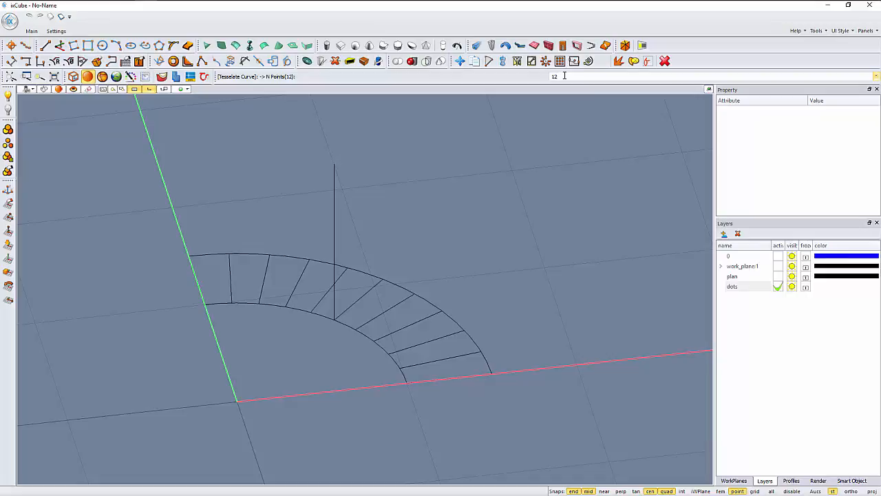
{"action": "left_click", "coordinate": [334, 217]}
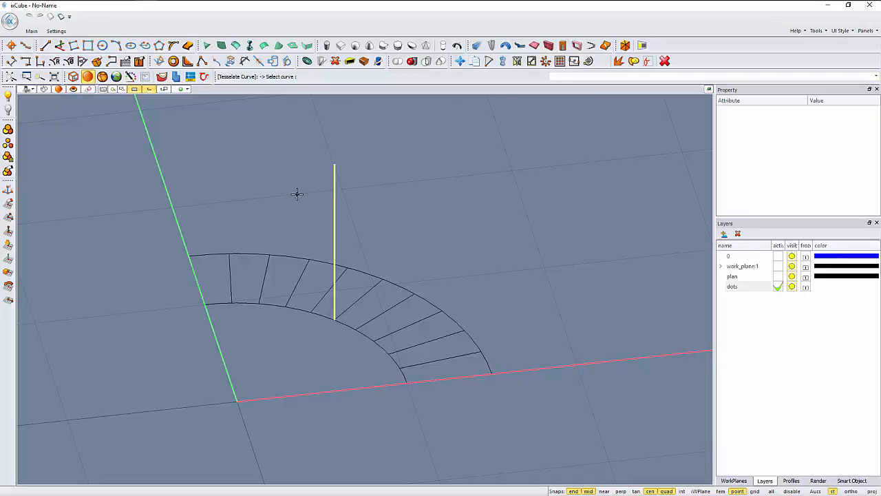
{"action": "scroll", "coordinate": [334, 200], "scroll_direction": "up", "scroll_amount": 3}
{"action": "scroll", "coordinate": [335, 200], "scroll_direction": "up", "scroll_amount": 4}
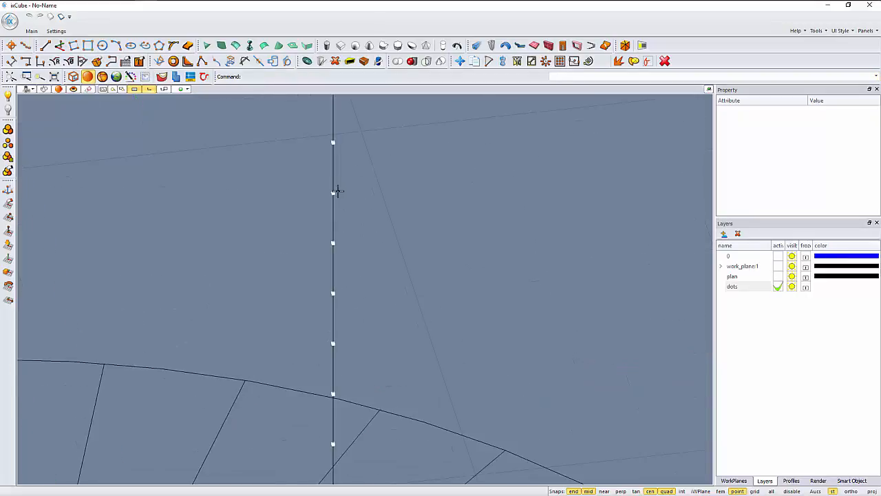
{"action": "scroll", "coordinate": [344, 175], "scroll_direction": "down", "scroll_amount": 4}
{"action": "scroll", "coordinate": [320, 294], "scroll_direction": "down", "scroll_amount": 1}
{"action": "scroll", "coordinate": [273, 257], "scroll_direction": "down", "scroll_amount": 3}
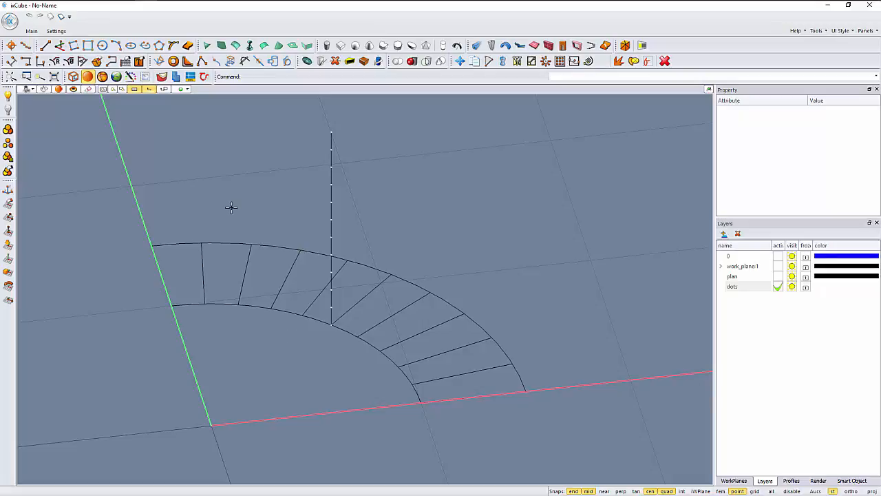
Create a planar surface from the quarter ring's inner arc, outer arc and two straight end edges.
{"action": "left_click", "coordinate": [222, 46]}
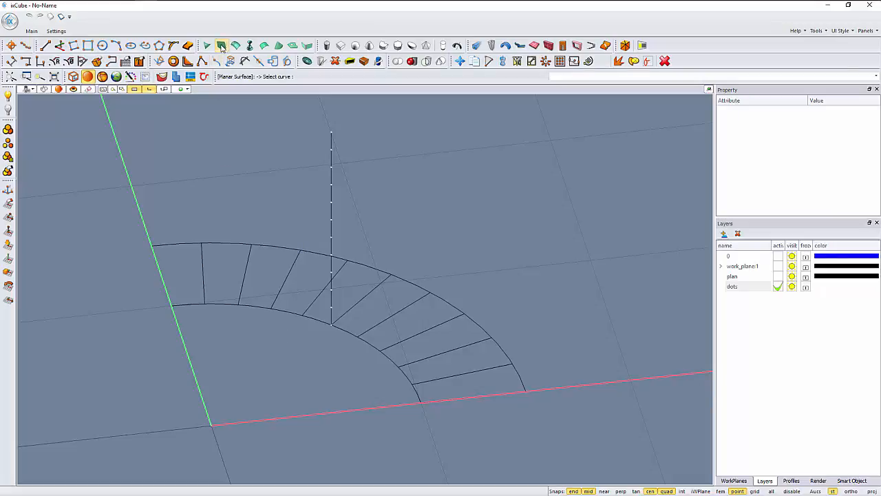
{"action": "left_click", "coordinate": [186, 305]}
{"action": "left_click", "coordinate": [163, 278]}
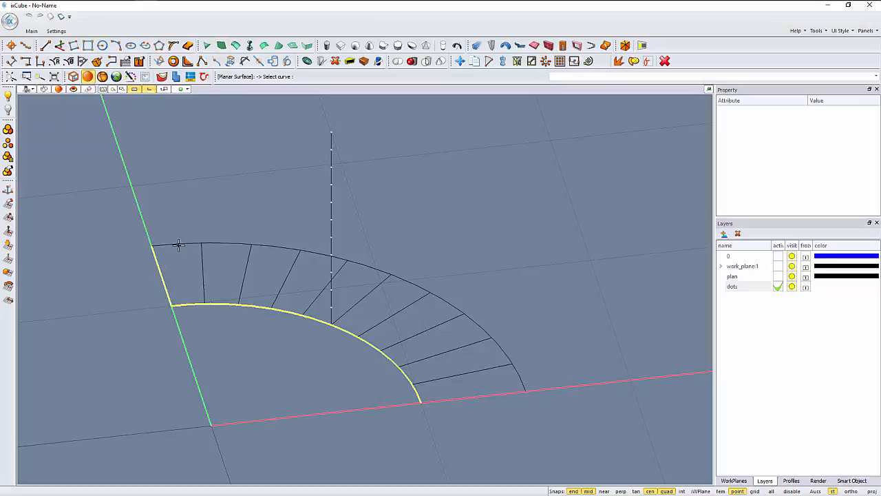
{"action": "left_click", "coordinate": [178, 245]}
{"action": "left_click", "coordinate": [476, 396]}
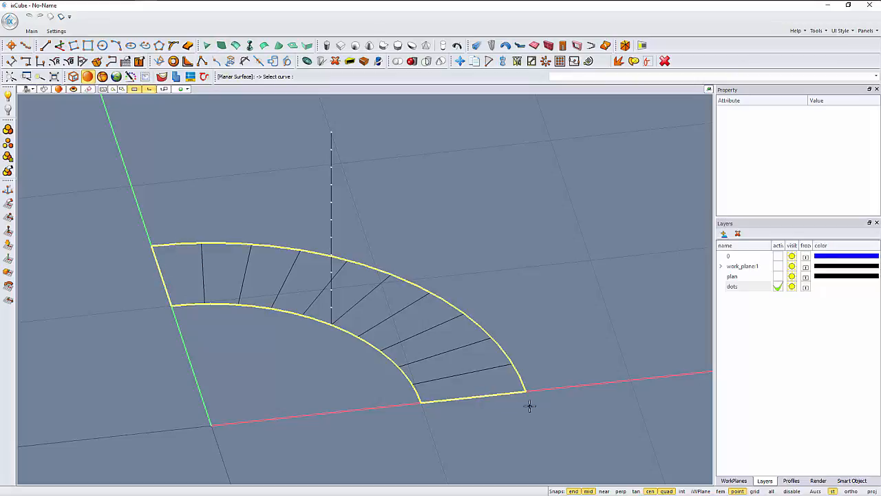
{"action": "right_click", "coordinate": [527, 290]}
{"action": "scroll", "coordinate": [332, 299], "scroll_direction": "up", "scroll_amount": 3}
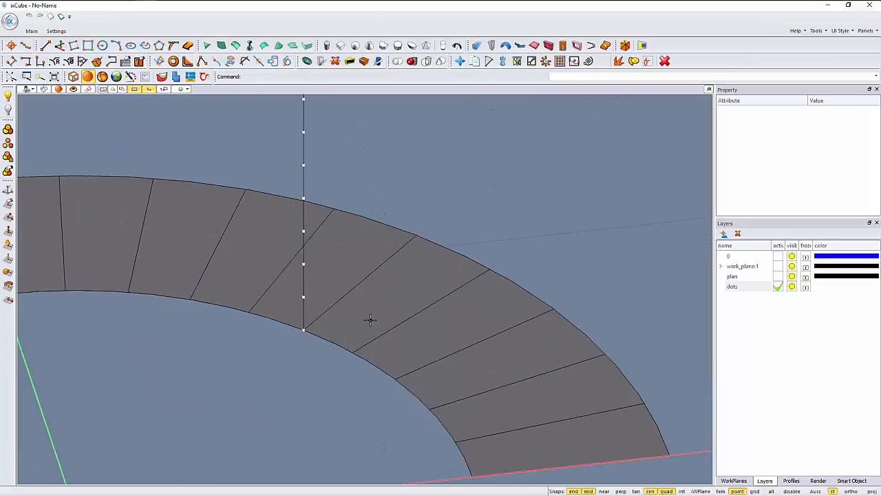
{"action": "scroll", "coordinate": [344, 298], "scroll_direction": "down", "scroll_amount": 1}
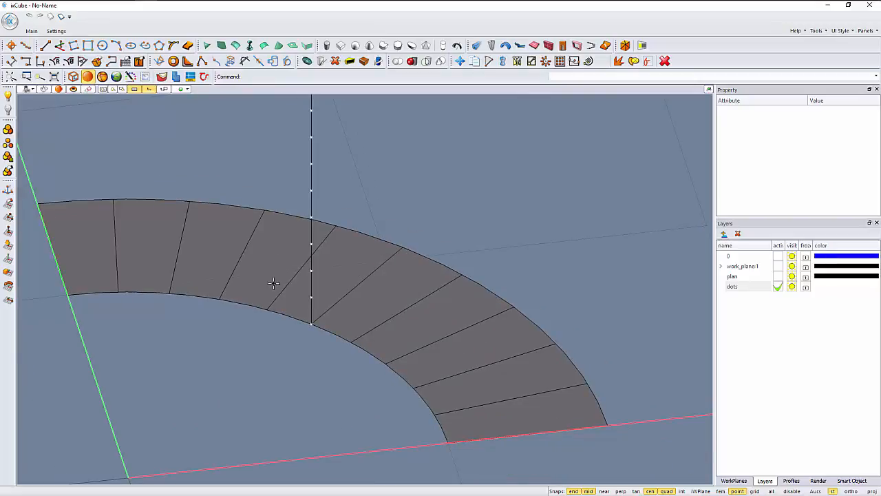
Extrude the quarter-ring surface upward to the first point above the base of the vertical line.
{"action": "middle_click_drag", "start_coordinate": [274, 283], "coordinate": [270, 289]}
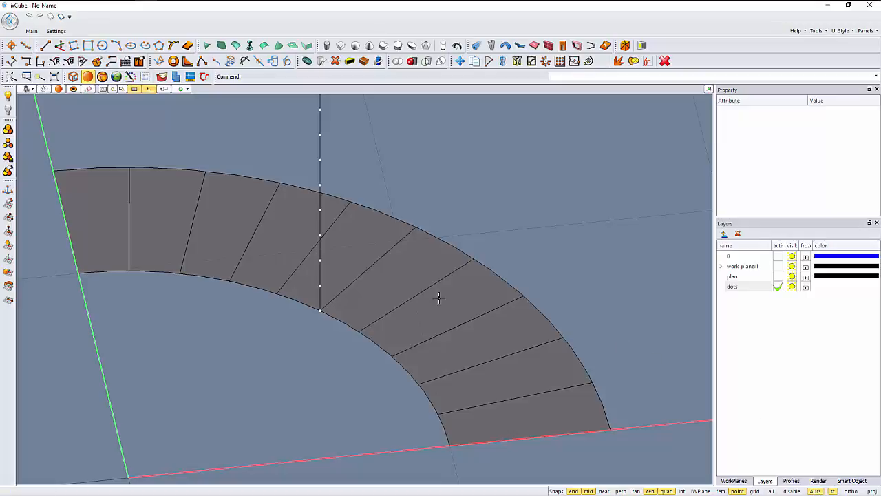
{"action": "left_click", "coordinate": [382, 289]}
{"action": "scroll", "coordinate": [345, 296], "scroll_direction": "up", "scroll_amount": 1}
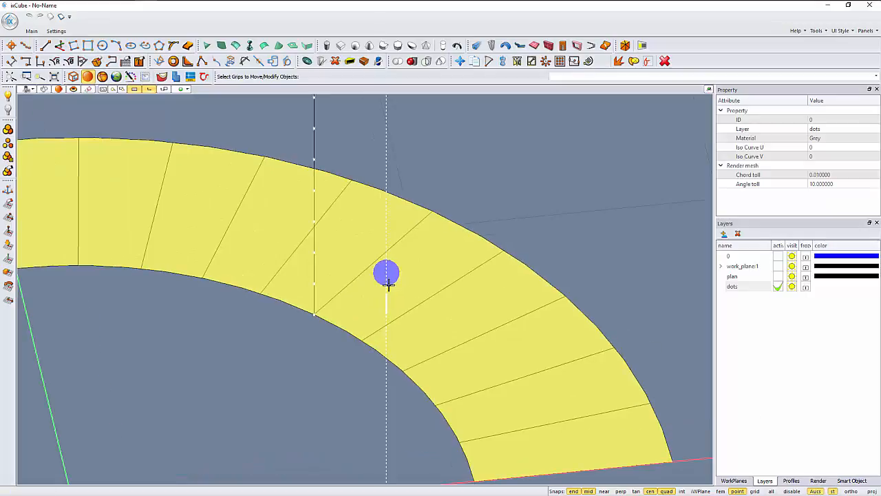
{"action": "scroll", "coordinate": [432, 284], "scroll_direction": "down", "scroll_amount": 1}
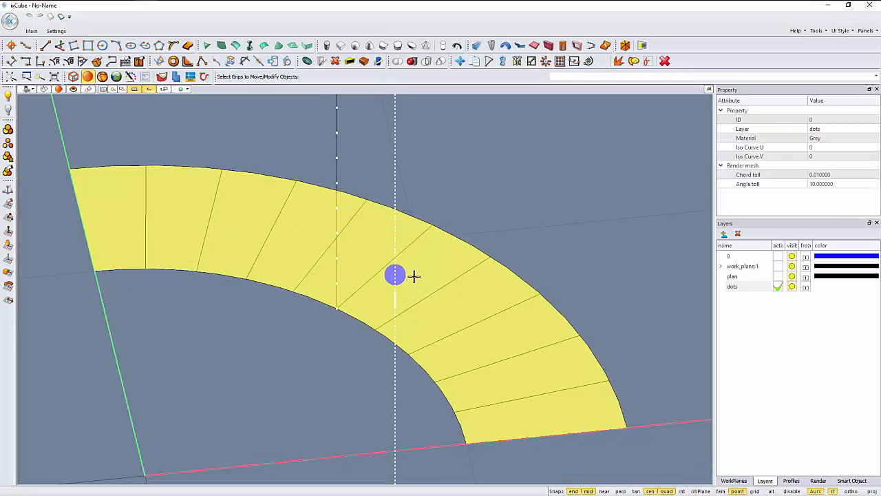
{"action": "scroll", "coordinate": [400, 275], "scroll_direction": "up", "scroll_amount": 1}
{"action": "left_click", "coordinate": [399, 275]}
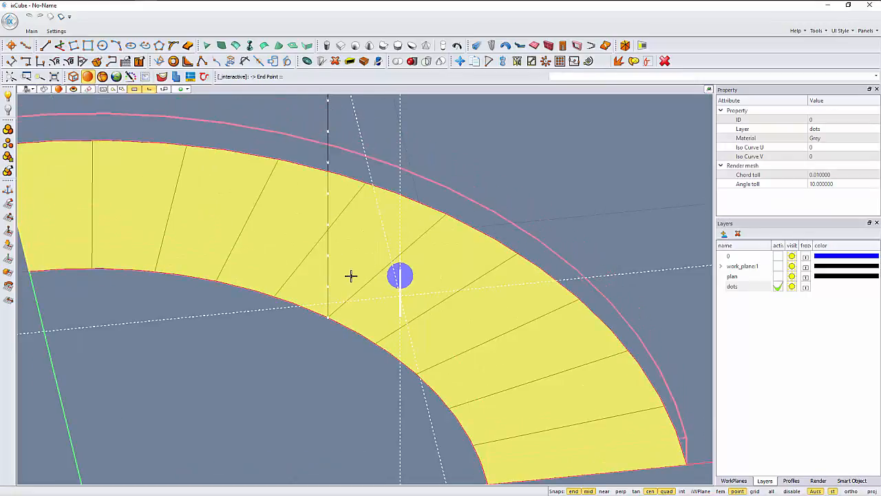
{"action": "left_click", "coordinate": [329, 287]}
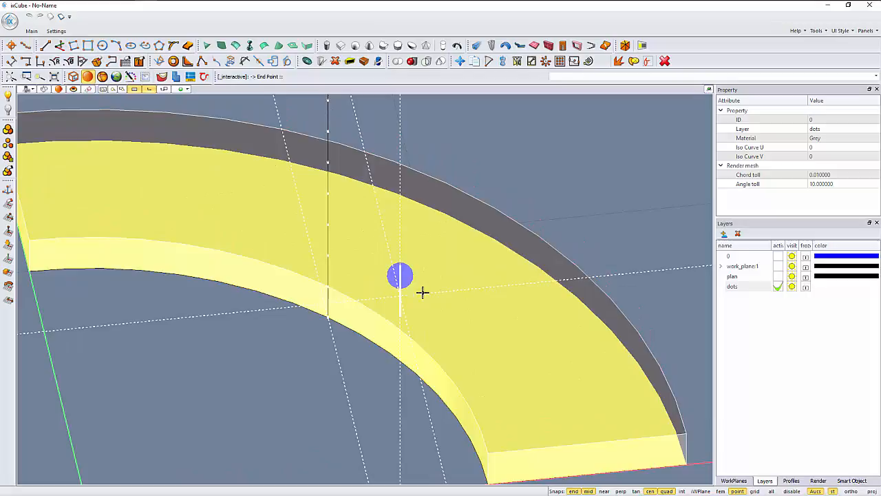
{"action": "left_click", "coordinate": [560, 207]}
{"action": "scroll", "coordinate": [424, 247], "scroll_direction": "down", "scroll_amount": 3}
{"action": "mouse_move", "coordinate": [379, 286]}
{"action": "middle_mouse_down"}
{"action": "mouse_move", "coordinate": [407, 261]}
{"action": "mouse_move", "coordinate": [370, 291]}
{"action": "mouse_move", "coordinate": [376, 297]}
{"action": "middle_mouse_up"}
{"action": "scroll", "coordinate": [379, 270], "scroll_direction": "up", "scroll_amount": 2}
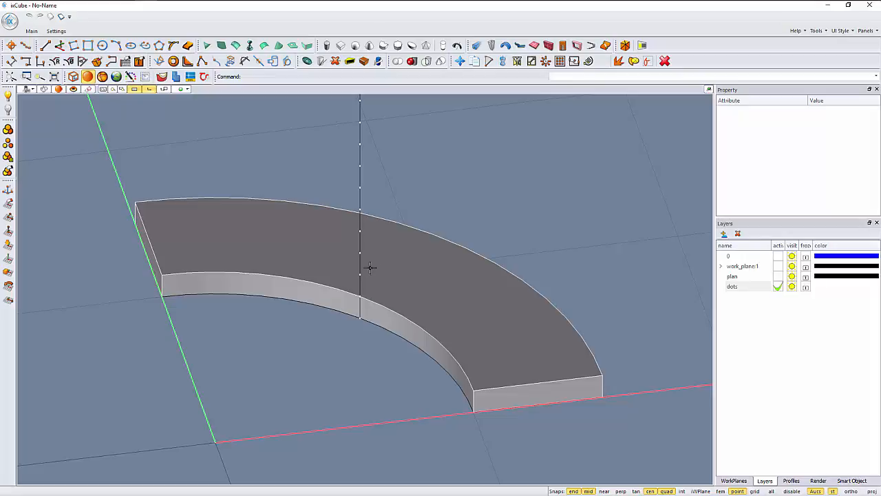
Project and merge the nine radial dividing lines onto the top face of the quarter-ring solid.
{"action": "left_click", "coordinate": [368, 267]}
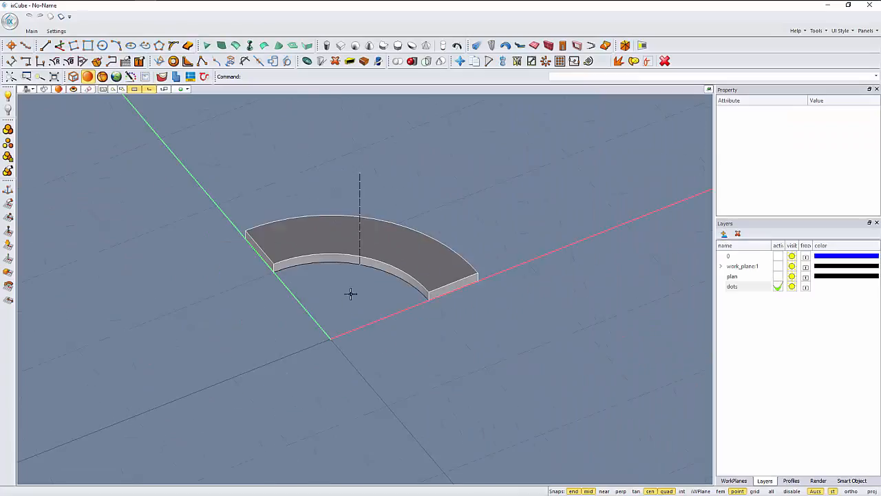
{"action": "scroll", "coordinate": [369, 310], "scroll_direction": "up", "scroll_amount": 1}
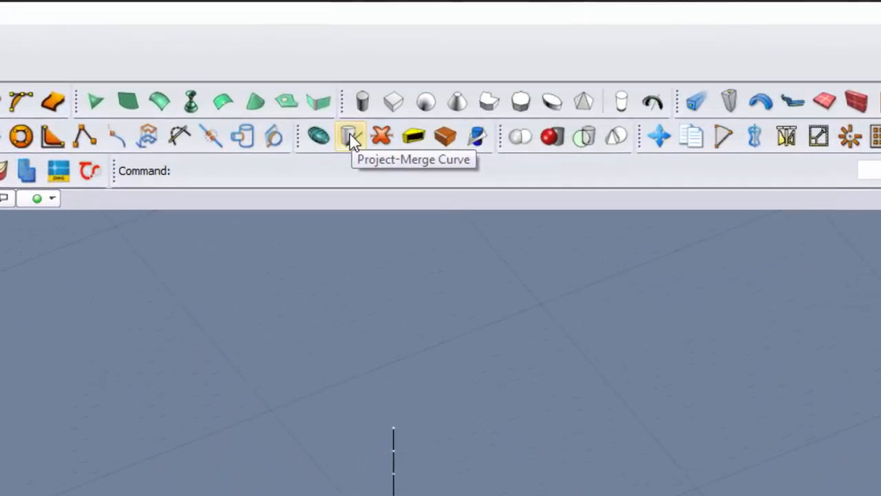
{"action": "left_click", "coordinate": [351, 138]}
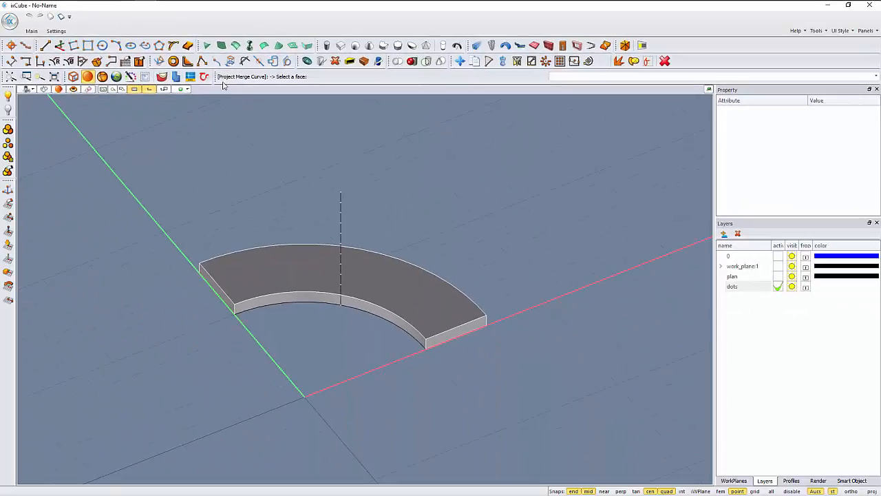
{"action": "left_click", "coordinate": [305, 256]}
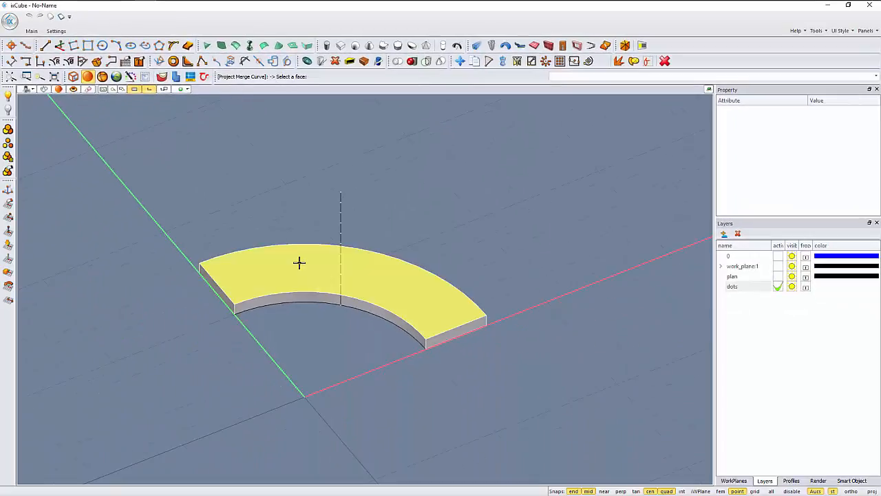
{"action": "right_click", "coordinate": [403, 243]}
{"action": "middle_click_drag", "start_coordinate": [368, 380], "coordinate": [283, 299]}
{"action": "left_click_drag", "start_coordinate": [283, 298], "coordinate": [203, 275]}
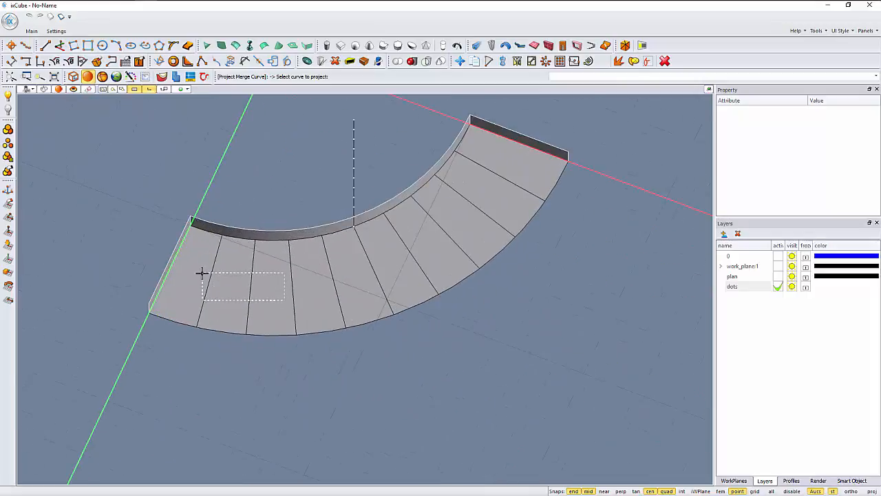
{"action": "left_click_drag", "start_coordinate": [372, 298], "coordinate": [282, 280]}
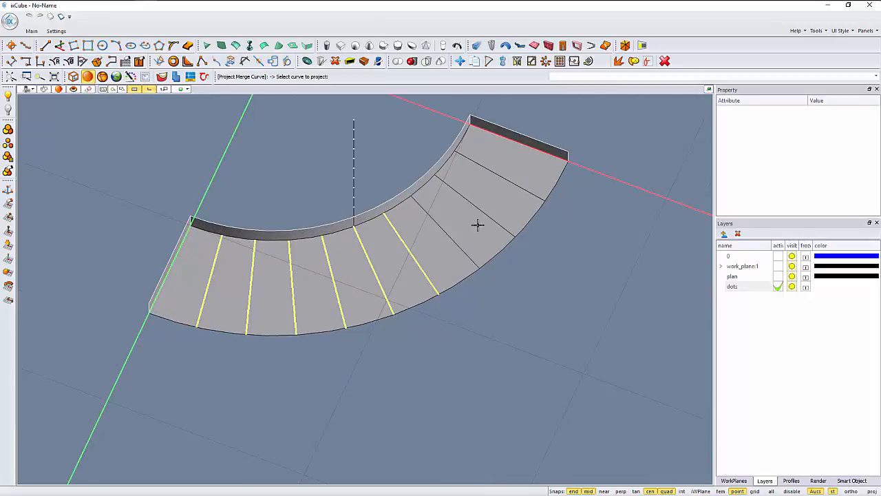
{"action": "left_click_drag", "start_coordinate": [483, 197], "coordinate": [430, 237]}
{"action": "left_click_drag", "start_coordinate": [517, 169], "coordinate": [481, 199]}
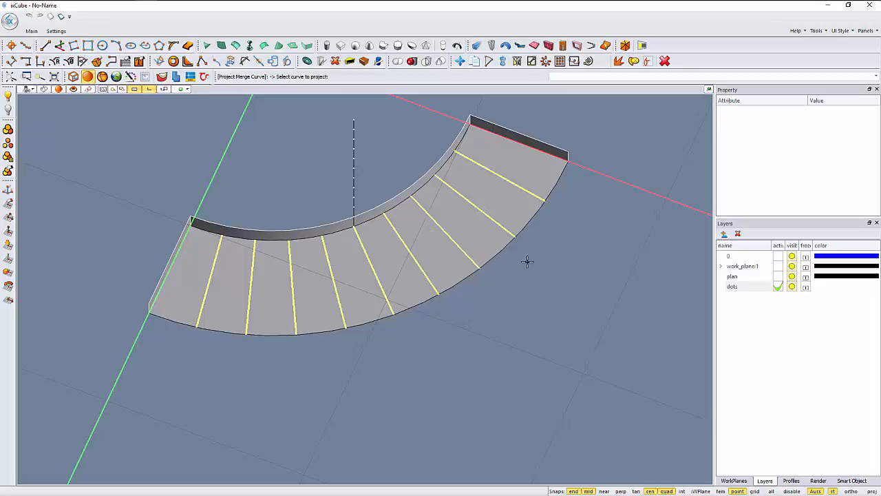
{"action": "right_click", "coordinate": [527, 260]}
{"action": "scroll", "coordinate": [368, 294], "scroll_direction": "down", "scroll_amount": 2}
{"action": "middle_click_drag", "start_coordinate": [338, 272], "coordinate": [363, 275]}
{"action": "scroll", "coordinate": [363, 276], "scroll_direction": "up", "scroll_amount": 2}
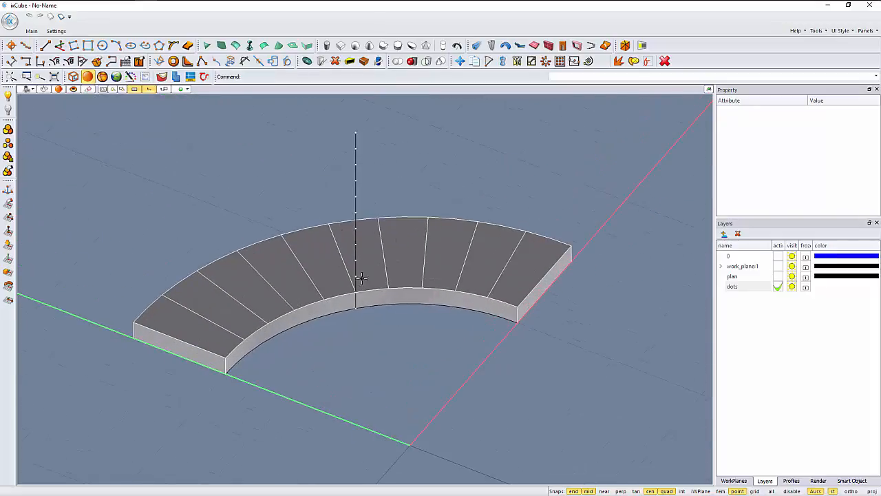
Raise the end tread face beside the red axis to the topmost point of the vertical line.
{"action": "middle_click_drag", "start_coordinate": [326, 310], "coordinate": [310, 329]}
{"action": "left_click", "coordinate": [484, 276]}
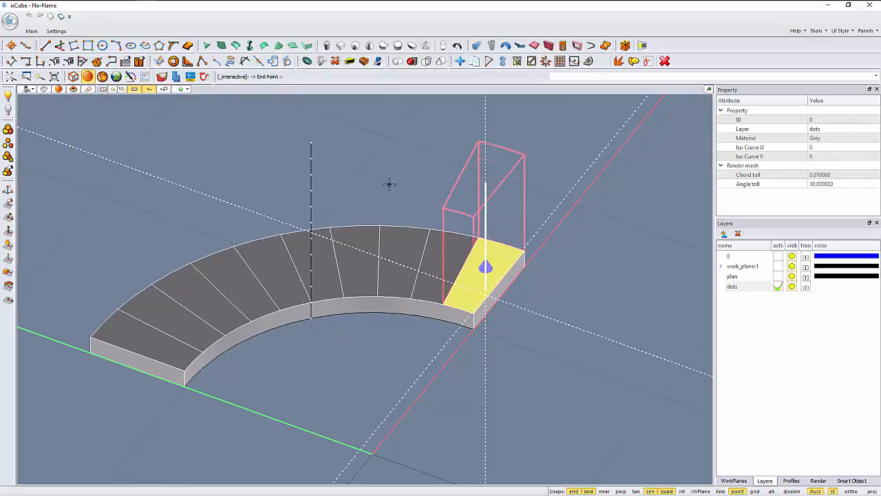
{"action": "left_click", "coordinate": [310, 139]}
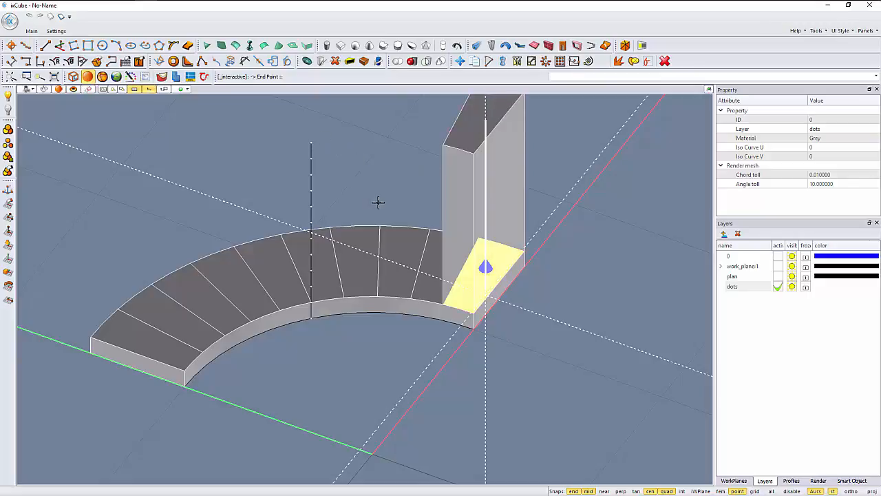
{"action": "middle_click_drag", "start_coordinate": [379, 246], "coordinate": [395, 271]}
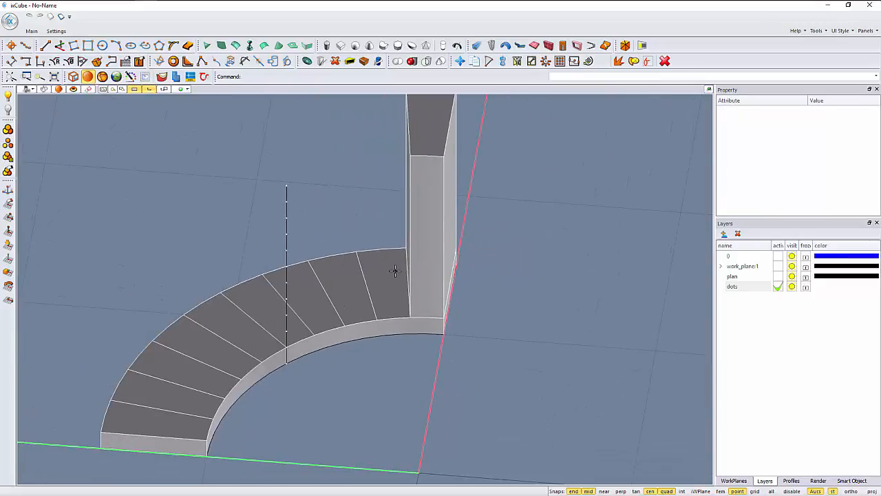
Raise the second tread face from the red axis to the second point from the top of the vertical line.
{"action": "left_click", "coordinate": [390, 270]}
{"action": "left_click", "coordinate": [380, 268]}
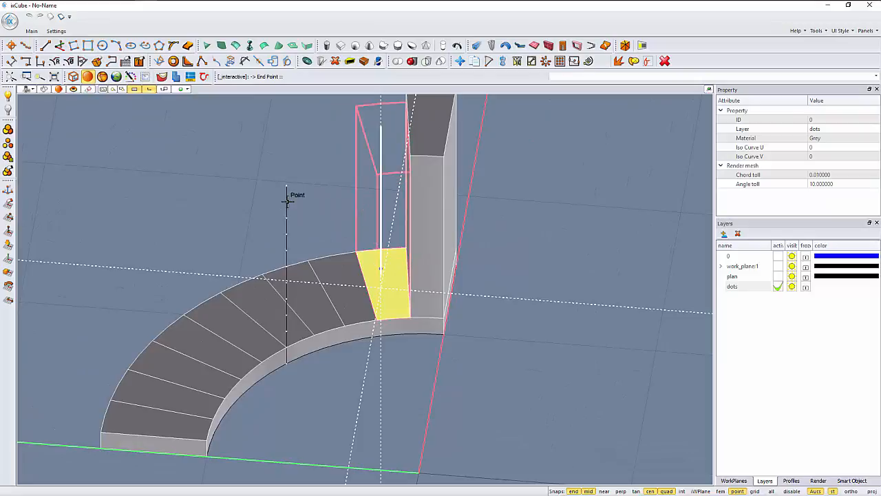
{"action": "left_click", "coordinate": [287, 201]}
{"action": "key", "text": "Escape"}
Raise the third tread face from the red axis to the fourth point from the top of the vertical line.
{"action": "left_click", "coordinate": [338, 266]}
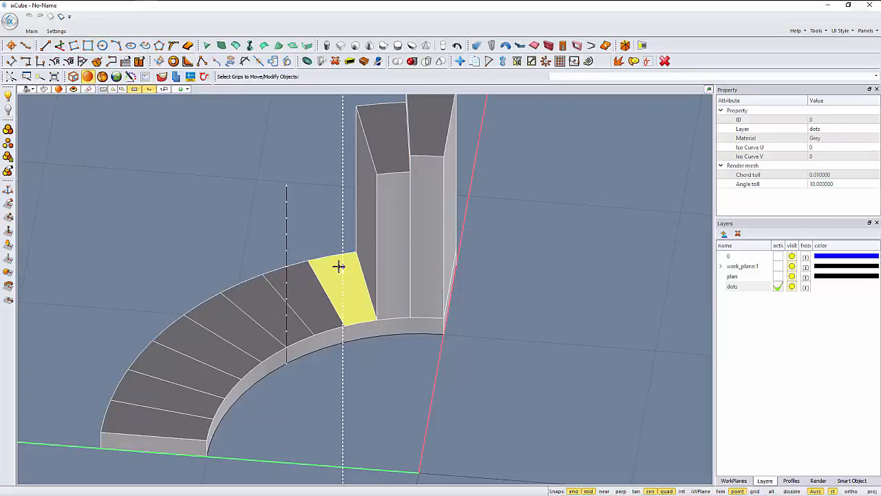
{"action": "left_click", "coordinate": [342, 267]}
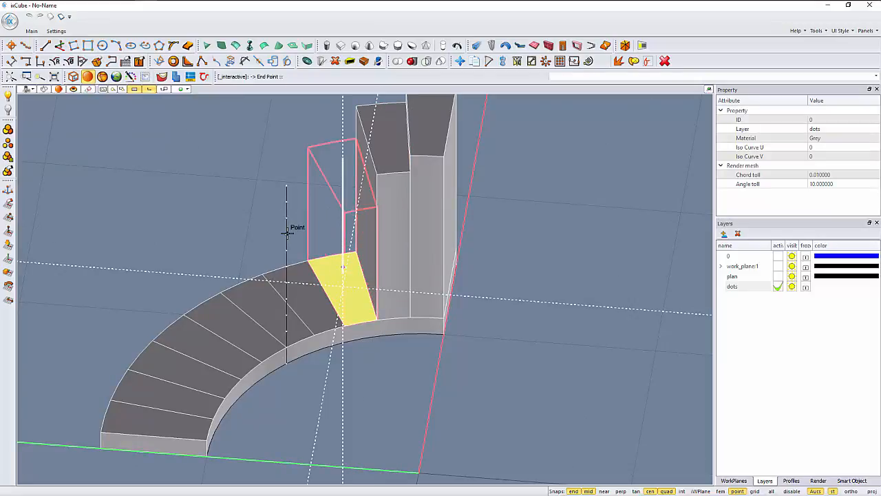
{"action": "left_click", "coordinate": [287, 233]}
{"action": "left_click", "coordinate": [308, 296]}
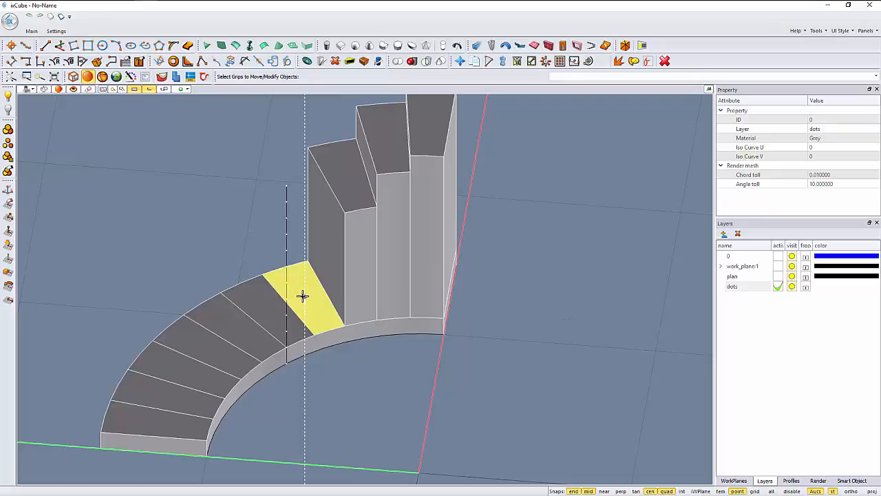
{"action": "left_click", "coordinate": [303, 297]}
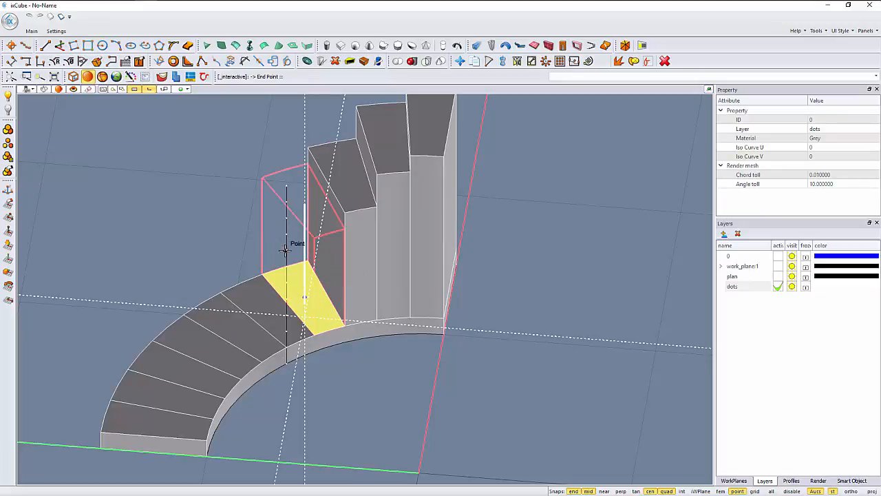
{"action": "mouse_move", "coordinate": [285, 250]}
{"action": "middle_mouse_down"}
{"action": "mouse_move", "coordinate": [289, 224]}
{"action": "mouse_move", "coordinate": [291, 236]}
{"action": "middle_mouse_up"}
{"action": "left_click", "coordinate": [291, 236]}
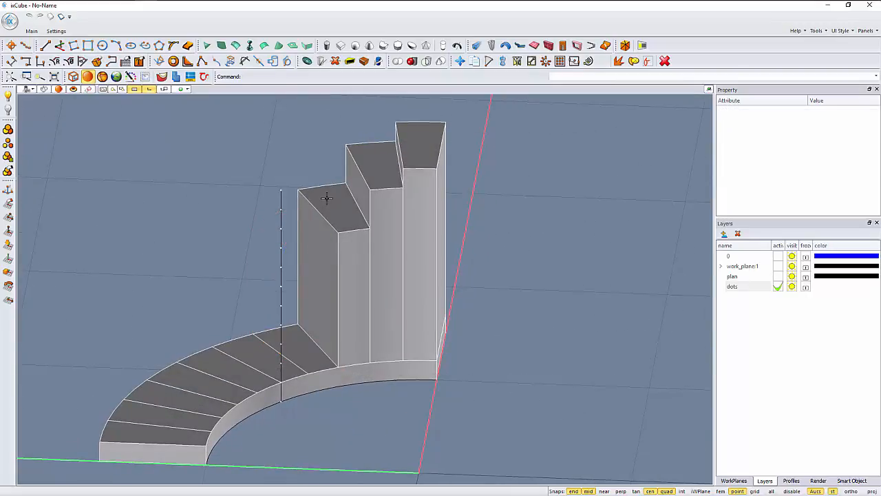
Raise the third tread's top face further, up to the third point from the top of the vertical line.
{"action": "left_click", "coordinate": [326, 198]}
{"action": "left_click", "coordinate": [326, 198]}
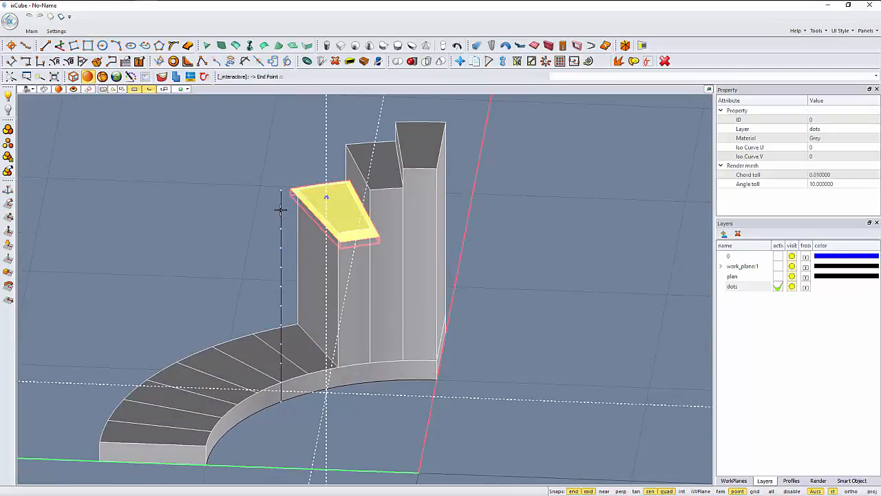
{"action": "scroll", "coordinate": [279, 206], "scroll_direction": "up", "scroll_amount": 3}
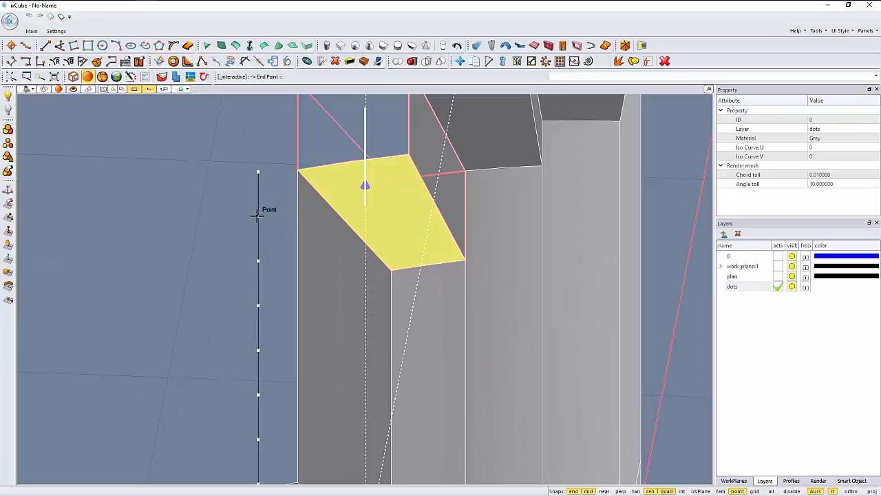
{"action": "left_click", "coordinate": [257, 260]}
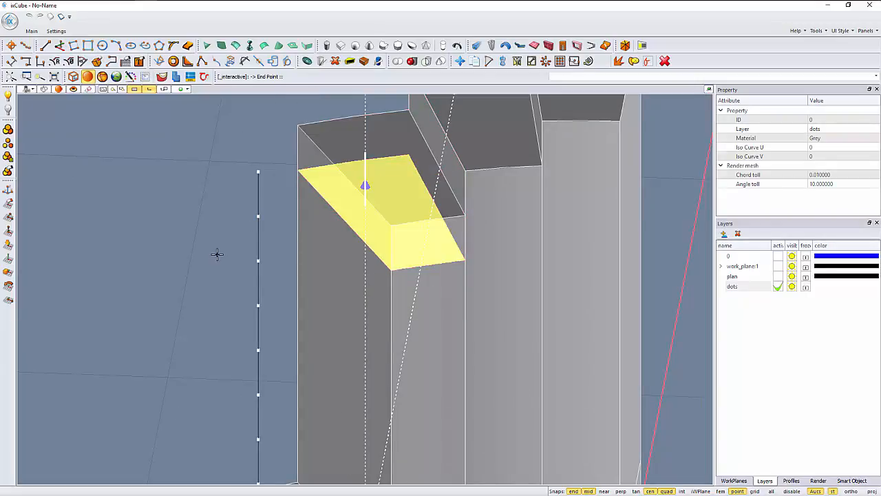
{"action": "key", "text": "Escape"}
{"action": "scroll", "coordinate": [295, 226], "scroll_direction": "down", "scroll_amount": 3}
{"action": "scroll", "coordinate": [328, 205], "scroll_direction": "up", "scroll_amount": 3}
Raise the fourth and fifth treads from the red axis to the fourth and fifth points from the top of the line.
{"action": "left_click", "coordinate": [312, 362]}
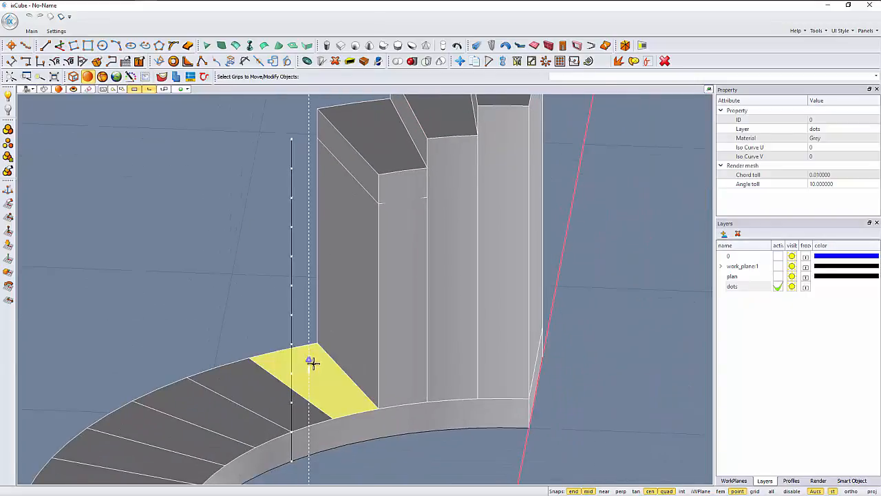
{"action": "left_click", "coordinate": [309, 359]}
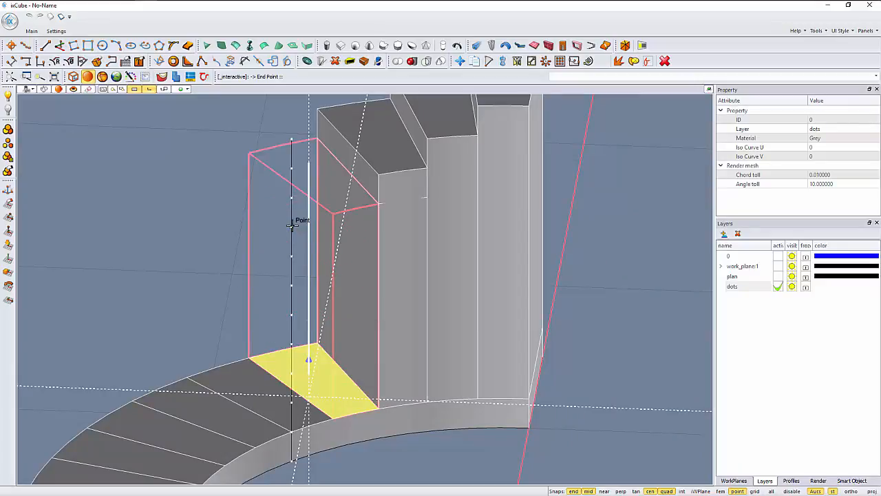
{"action": "left_click", "coordinate": [292, 225]}
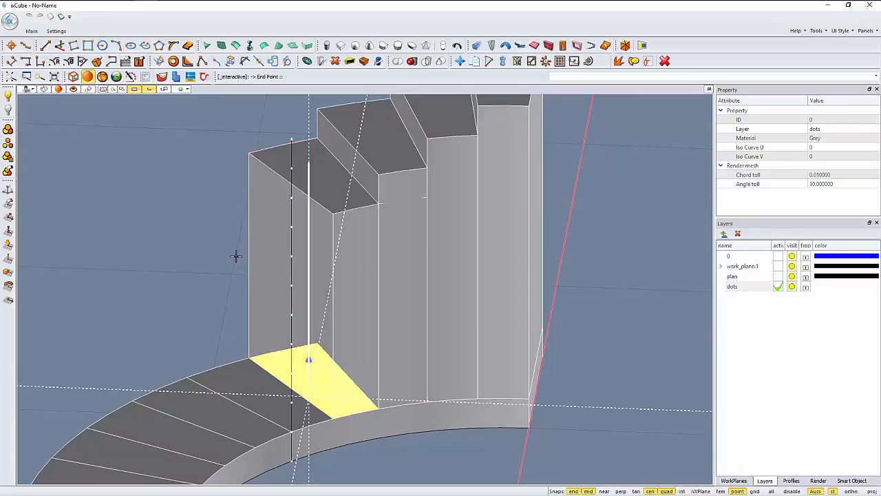
{"action": "left_click", "coordinate": [270, 387]}
{"action": "left_click", "coordinate": [252, 382]}
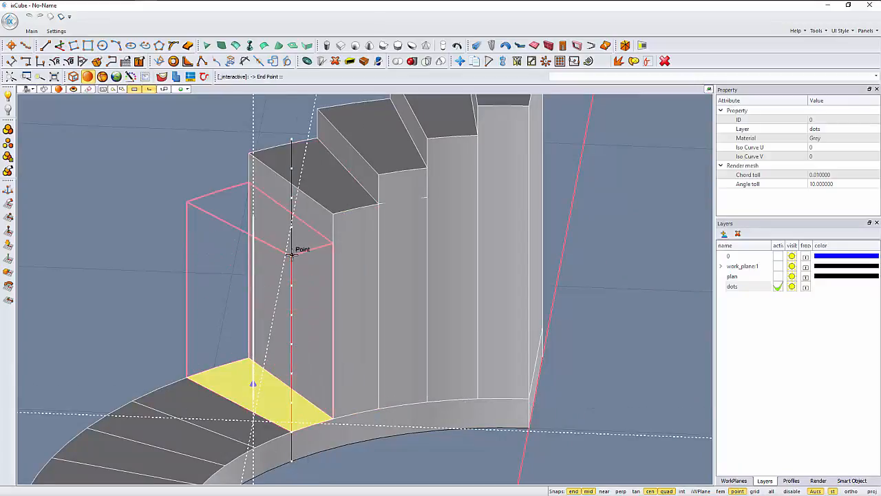
{"action": "left_click", "coordinate": [291, 254]}
Raise the sixth and seventh treads from the red axis to the sixth and seventh points from the top of the line.
{"action": "middle_click_drag", "start_coordinate": [175, 324], "coordinate": [222, 258]}
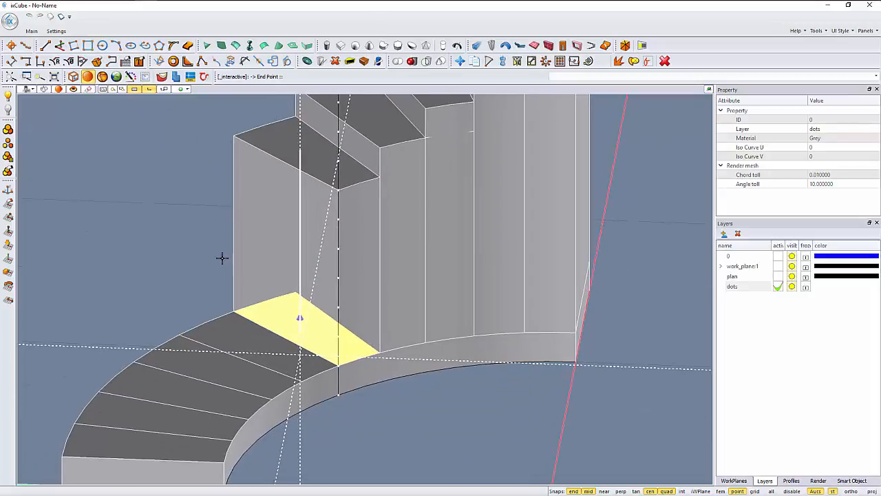
{"action": "left_click", "coordinate": [239, 337]}
{"action": "left_click", "coordinate": [234, 334]}
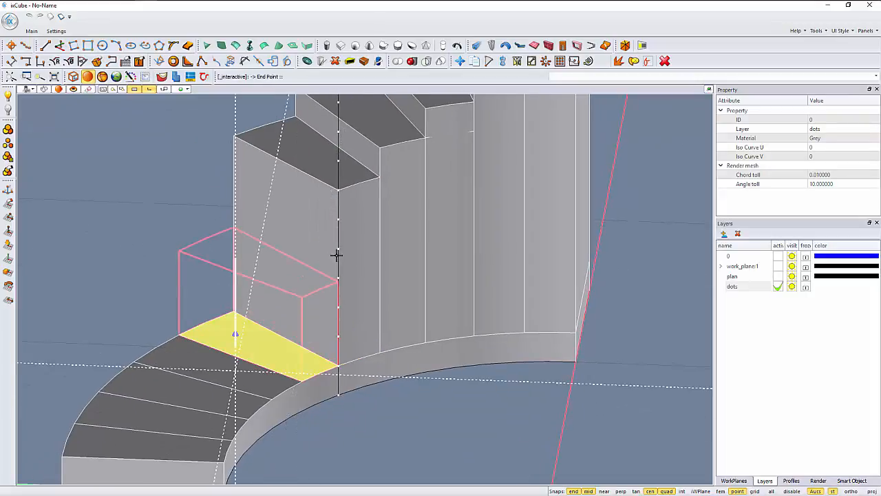
{"action": "left_click", "coordinate": [340, 219]}
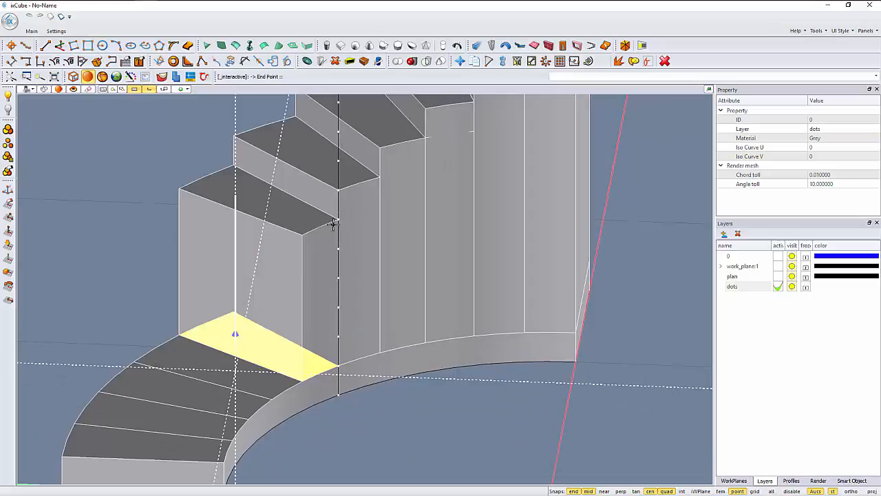
{"action": "left_click", "coordinate": [229, 368]}
{"action": "left_click", "coordinate": [213, 357]}
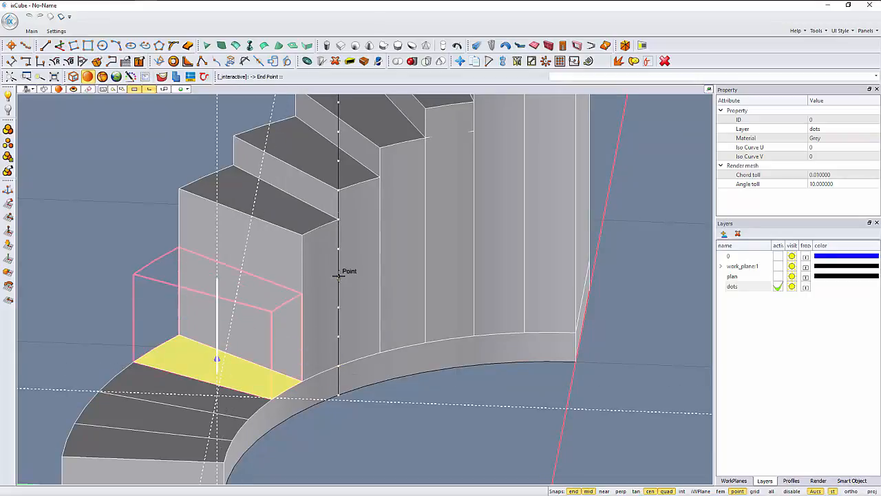
{"action": "left_click", "coordinate": [339, 247]}
Raise the eighth tread face from the red axis to the fourth point above the base of the vertical line.
{"action": "middle_click_drag", "start_coordinate": [247, 259], "coordinate": [238, 190]}
{"action": "left_click", "coordinate": [189, 322]}
{"action": "left_click", "coordinate": [185, 318]}
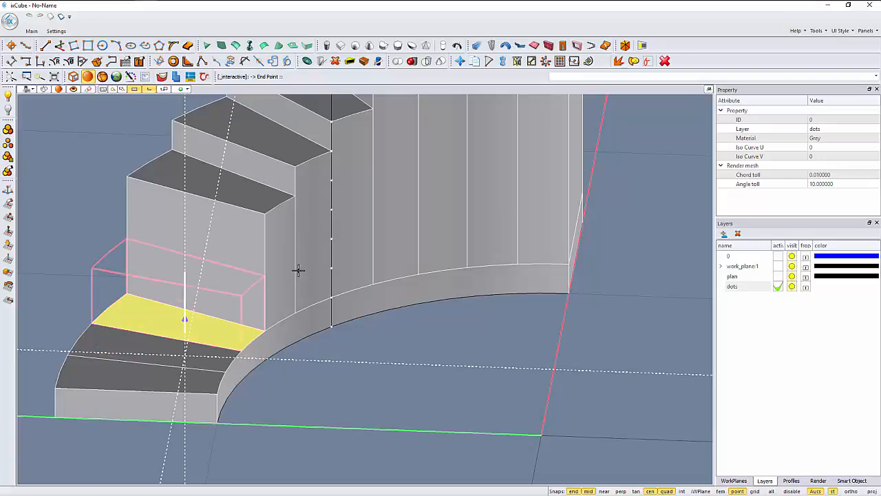
{"action": "left_click", "coordinate": [333, 210]}
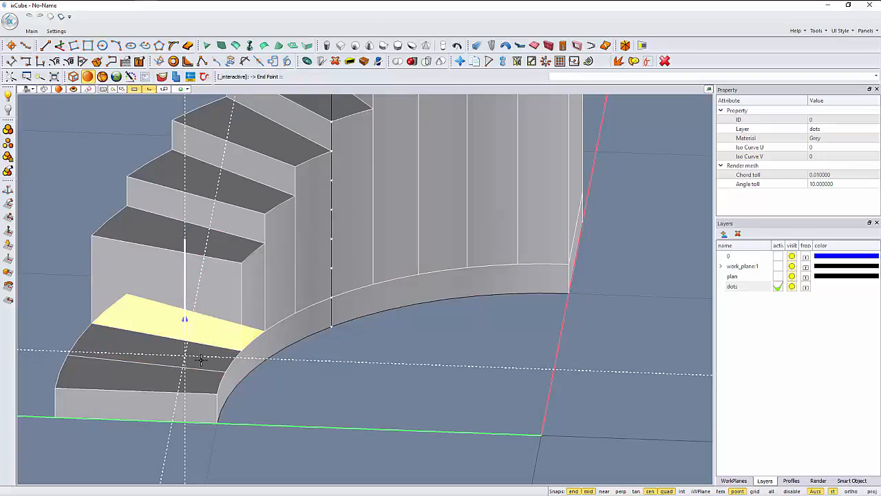
Raise the ninth tread to the third point above the line's base and the last tread, beside the green axis, to the second.
{"action": "left_click", "coordinate": [200, 359]}
{"action": "left_click", "coordinate": [201, 356]}
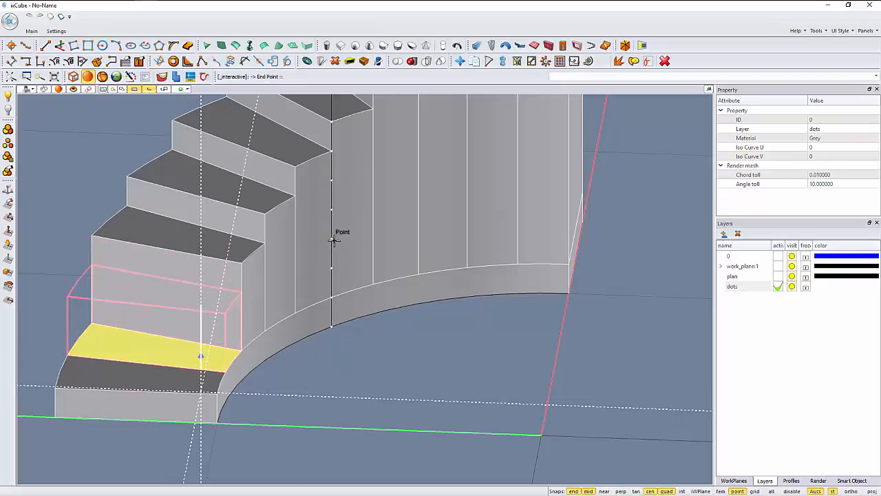
{"action": "middle_click_drag", "start_coordinate": [333, 240], "coordinate": [341, 273]}
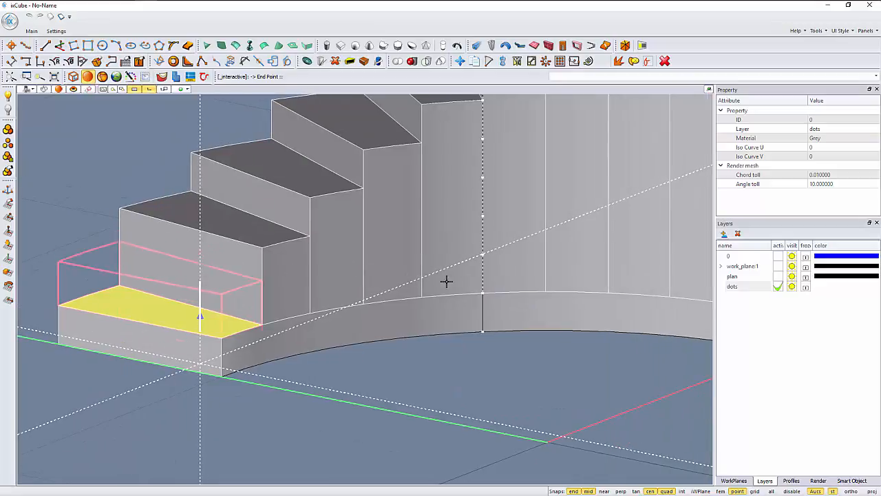
{"action": "left_click", "coordinate": [481, 253]}
{"action": "scroll", "coordinate": [298, 330], "scroll_direction": "down", "scroll_amount": 5}
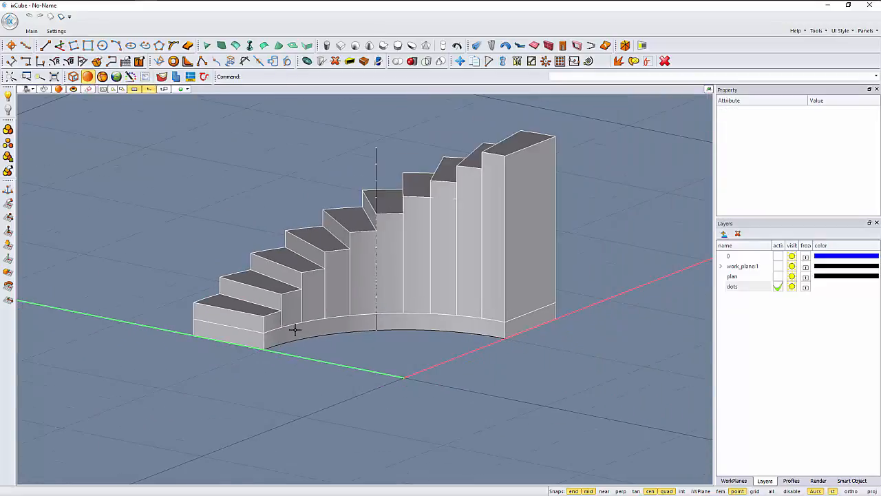
Push the staircase's underside face up to the top corner of the base slab at the green-axis end.
{"action": "middle_click_drag", "start_coordinate": [311, 351], "coordinate": [328, 230]}
{"action": "middle_click_drag", "start_coordinate": [314, 289], "coordinate": [323, 292]}
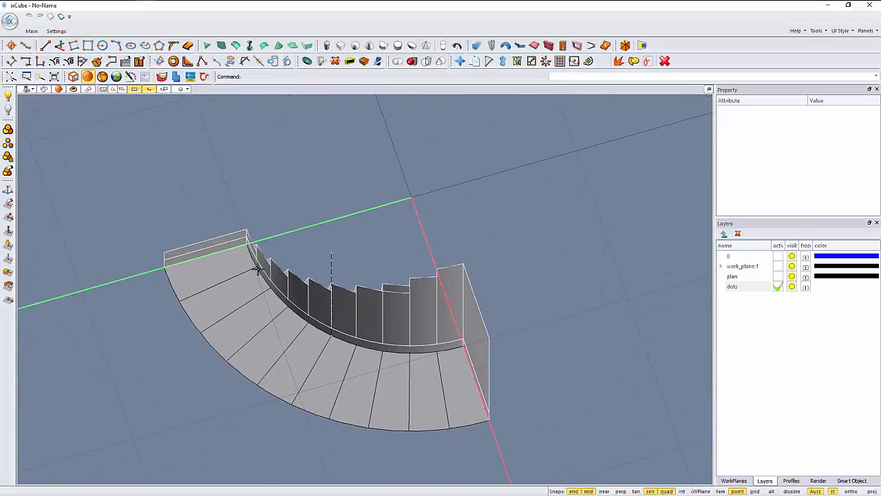
{"action": "scroll", "coordinate": [251, 266], "scroll_direction": "up", "scroll_amount": 5}
{"action": "left_click", "coordinate": [215, 268]}
{"action": "left_click", "coordinate": [218, 269]}
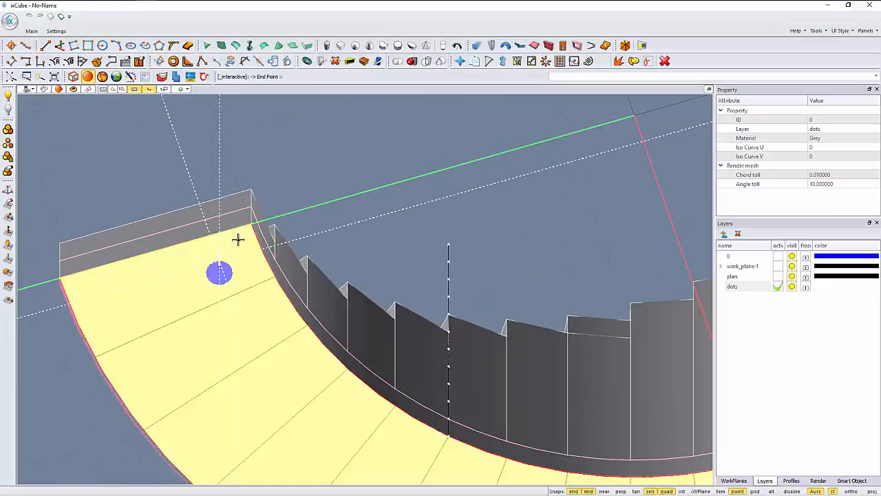
{"action": "left_click", "coordinate": [250, 208]}
{"action": "key", "text": "Escape"}
Examine the whole staircase and its offset above the plan lines from several viewing angles.
{"action": "scroll", "coordinate": [254, 245], "scroll_direction": "down", "scroll_amount": 6}
{"action": "middle_click_drag", "start_coordinate": [265, 289], "coordinate": [298, 279]}
{"action": "middle_click_drag", "start_coordinate": [287, 242], "coordinate": [351, 394]}
{"action": "middle_click_drag", "start_coordinate": [338, 342], "coordinate": [294, 306]}
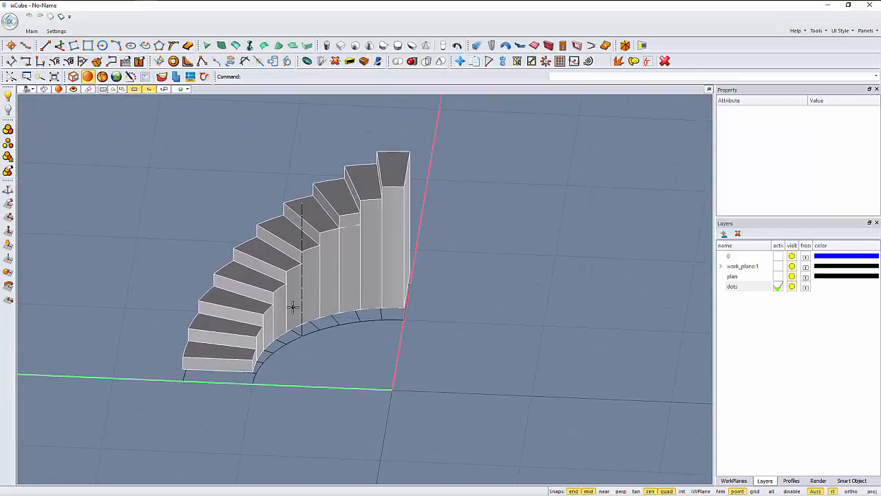
{"action": "middle_click_drag", "start_coordinate": [311, 355], "coordinate": [375, 356]}
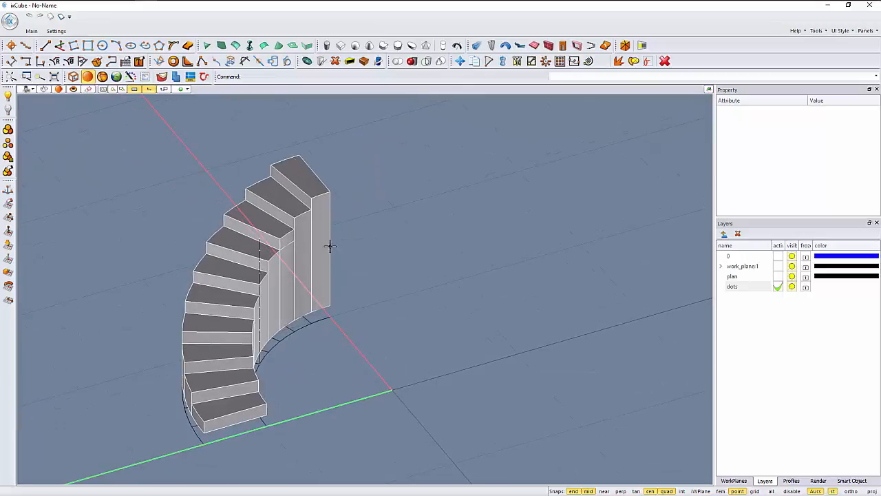
{"action": "scroll", "coordinate": [280, 202], "scroll_direction": "up", "scroll_amount": 2}
{"action": "scroll", "coordinate": [293, 216], "scroll_direction": "down", "scroll_amount": 2}
{"action": "middle_click_drag", "start_coordinate": [288, 326], "coordinate": [408, 322]}
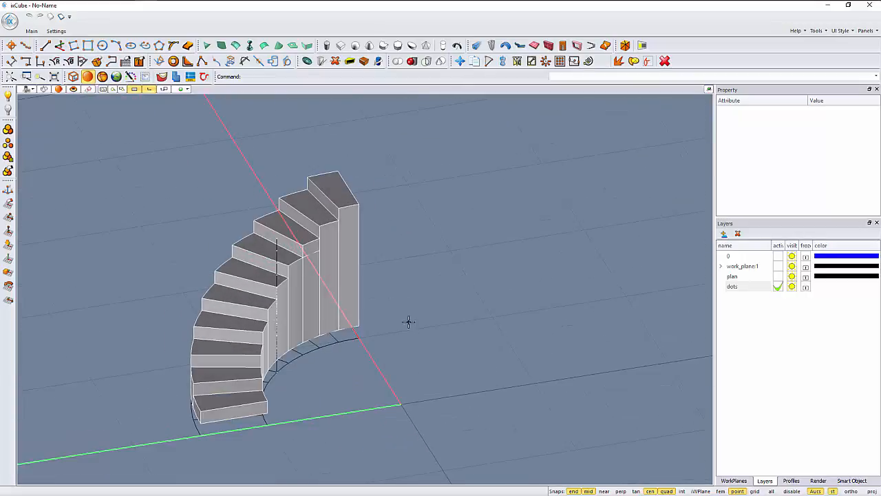
Make the plan layer active, then hide and reshow the dots layer to check which objects it holds.
{"action": "left_click", "coordinate": [778, 277]}
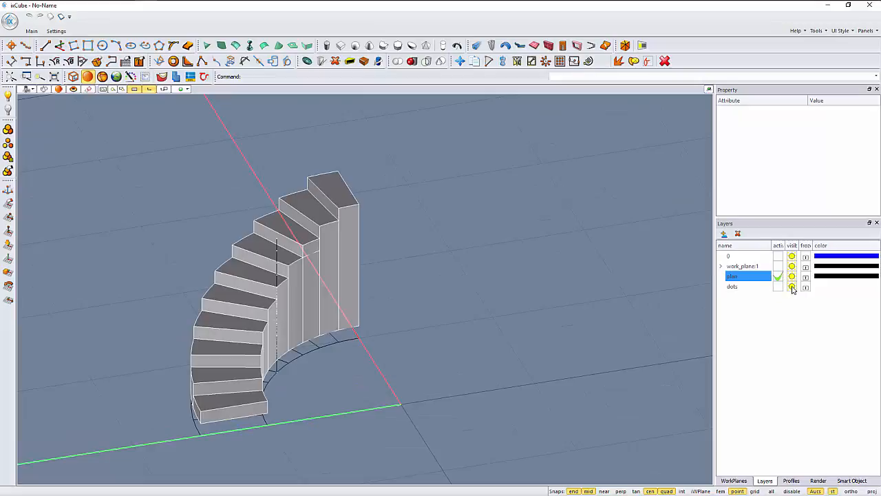
{"action": "left_click", "coordinate": [792, 288]}
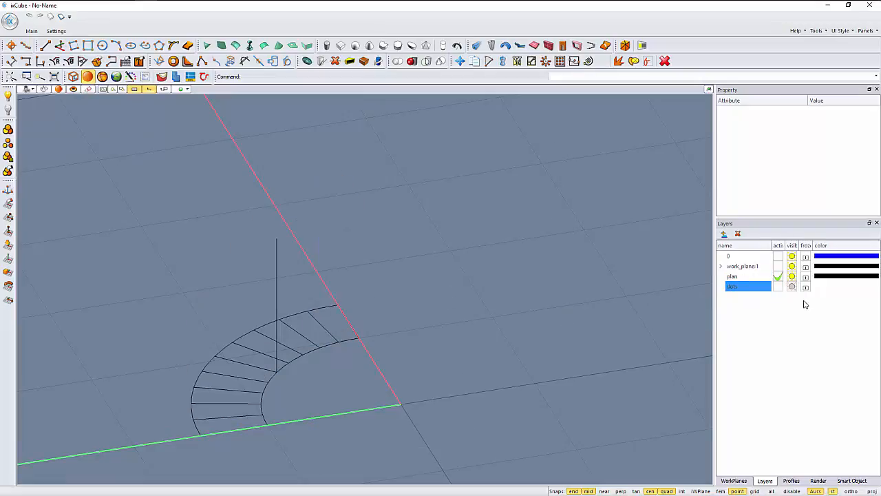
{"action": "left_click", "coordinate": [792, 286]}
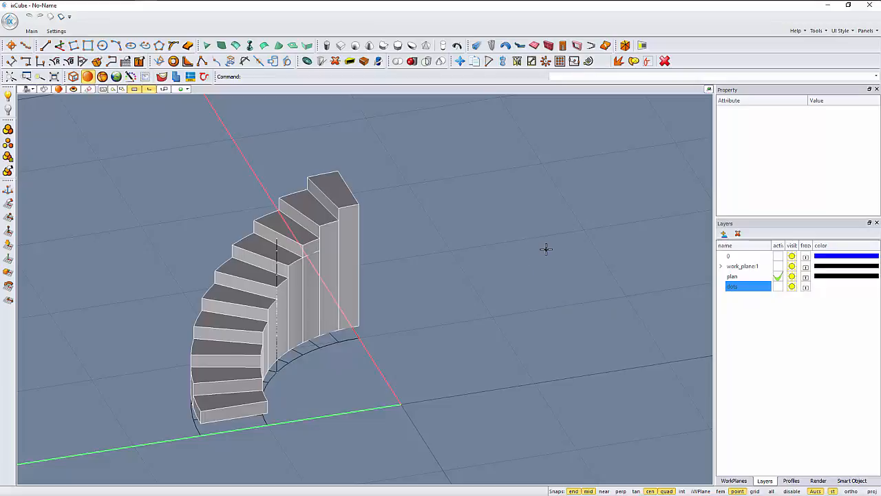
Create a new layer named stair and make it the active layer.
{"action": "left_click", "coordinate": [724, 234]}
{"action": "double_click", "coordinate": [749, 296]}
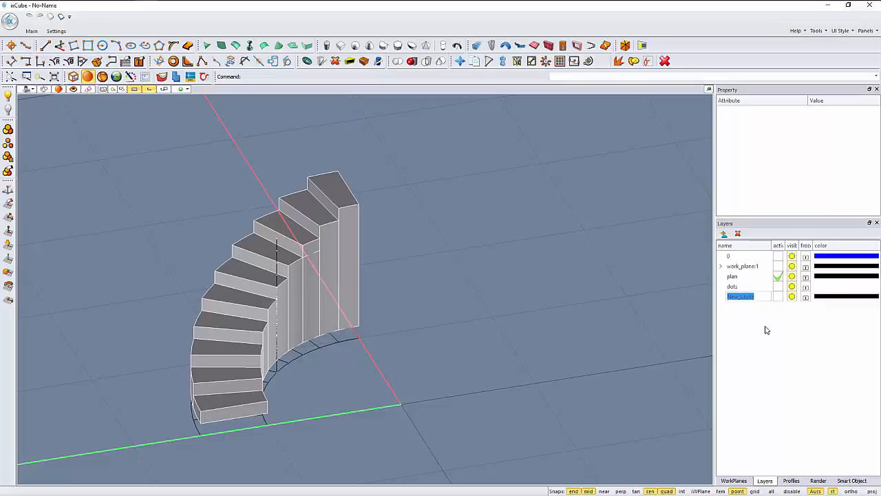
{"action": "type", "text": "stair"}
{"action": "key", "text": "Return"}
{"action": "left_click", "coordinate": [778, 296]}
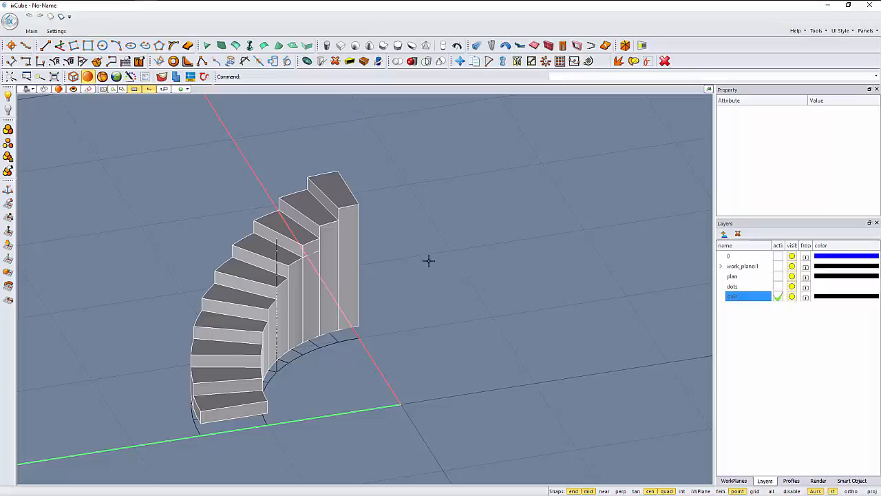
Assign the staircase solid to the stair layer and deselect it.
{"action": "left_click", "coordinate": [350, 222]}
{"action": "key", "text": "Escape"}
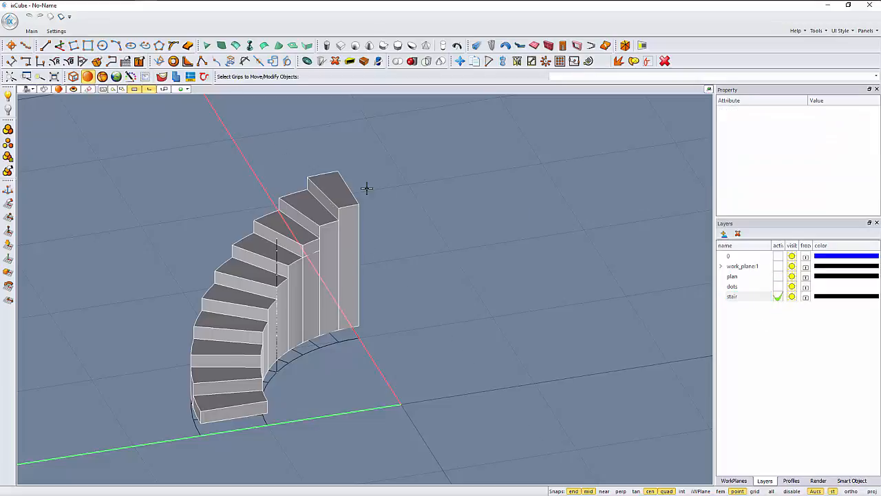
{"action": "left_click", "coordinate": [337, 206]}
{"action": "left_click", "coordinate": [790, 130]}
{"action": "left_click", "coordinate": [829, 132]}
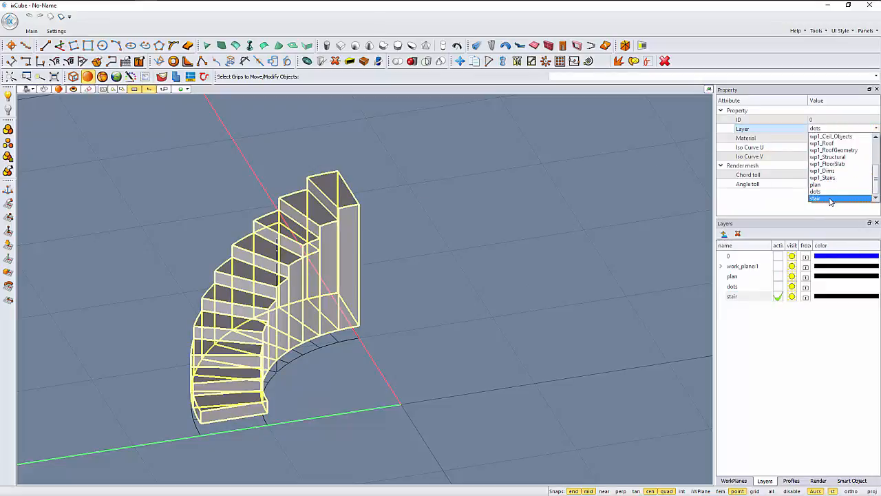
{"action": "left_click", "coordinate": [830, 199]}
{"action": "left_click", "coordinate": [560, 224]}
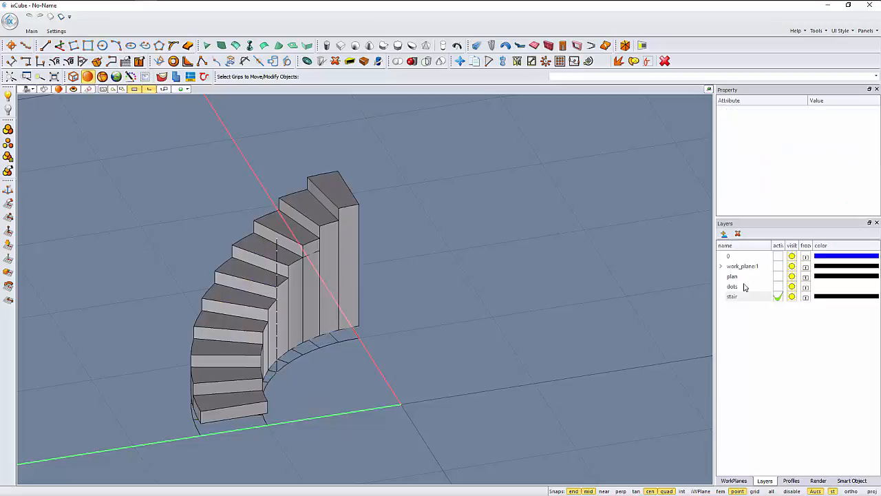
Hide the plan and dots layers so only the stair solid remains on display, and bring the upper steps into close view.
{"action": "left_click", "coordinate": [751, 296]}
{"action": "left_click", "coordinate": [791, 276]}
{"action": "left_click", "coordinate": [791, 286]}
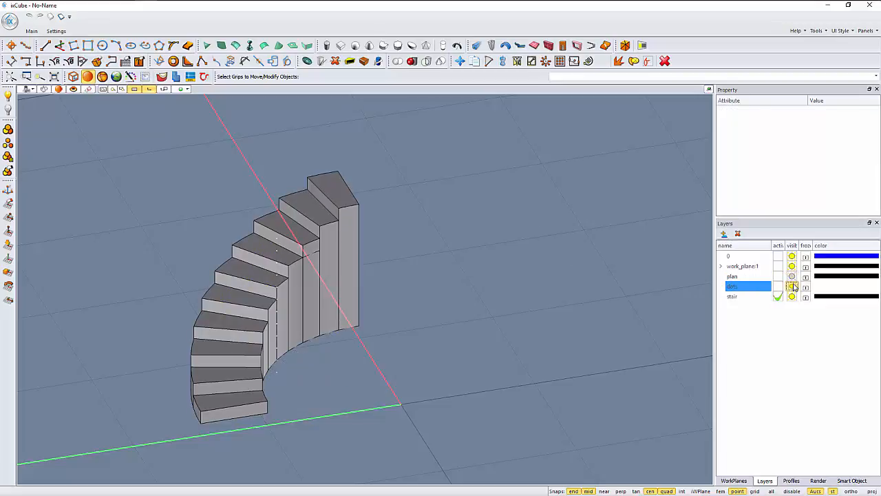
{"action": "middle_click_drag", "start_coordinate": [505, 348], "coordinate": [374, 295]}
{"action": "scroll", "coordinate": [331, 216], "scroll_direction": "up", "scroll_amount": 3}
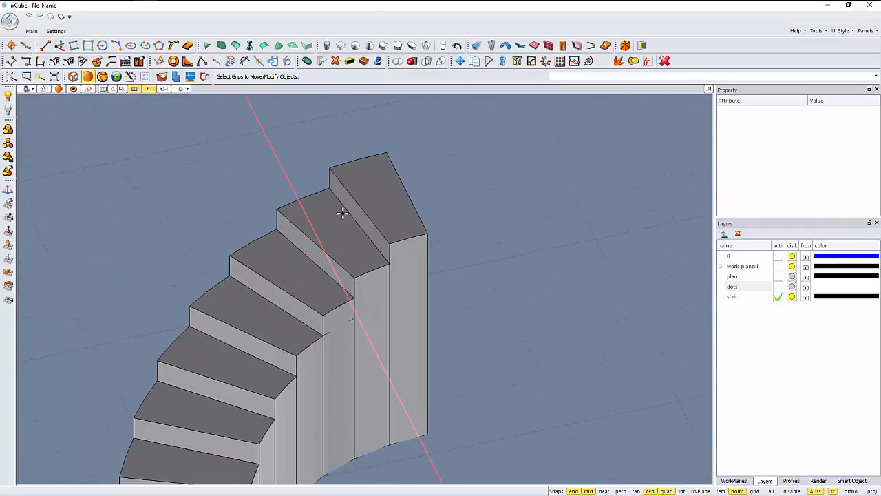
{"action": "scroll", "coordinate": [342, 214], "scroll_direction": "up", "scroll_amount": 2}
{"action": "middle_click_drag", "start_coordinate": [325, 223], "coordinate": [286, 208]}
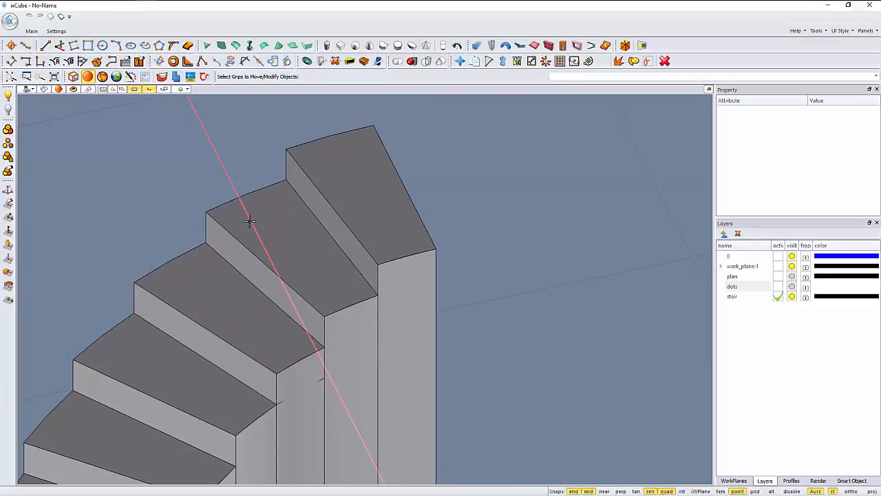
{"action": "middle_click_drag", "start_coordinate": [249, 220], "coordinate": [306, 225]}
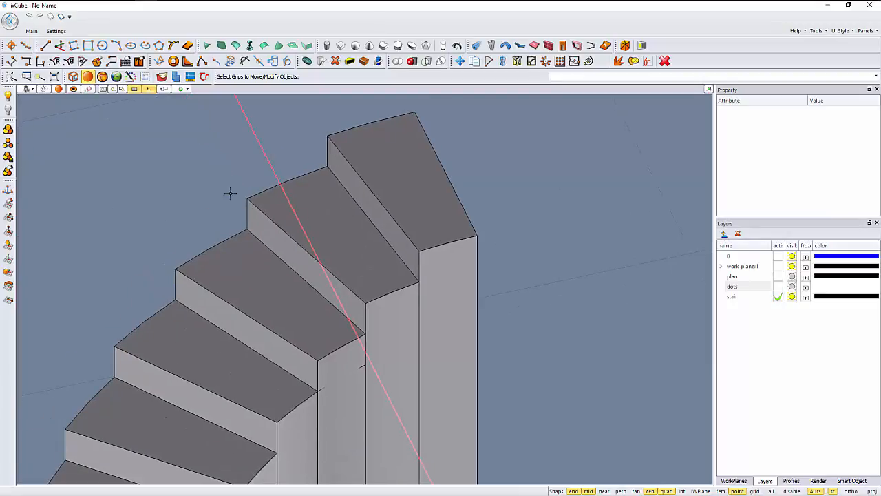
Change the length units to centimetres.
{"action": "left_click", "coordinate": [56, 31]}
{"action": "left_click", "coordinate": [55, 47]}
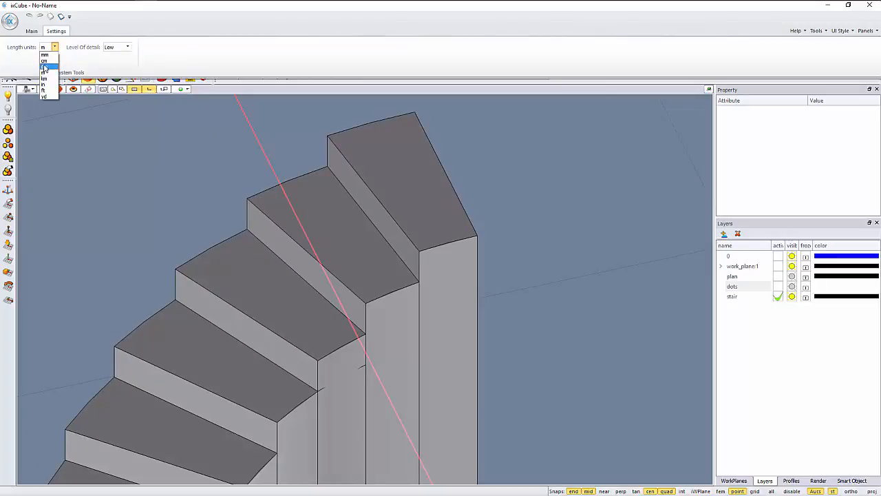
{"action": "left_click", "coordinate": [47, 65]}
{"action": "left_click", "coordinate": [151, 177]}
{"action": "middle_click_drag", "start_coordinate": [152, 177], "coordinate": [154, 176], "text": "shift"}
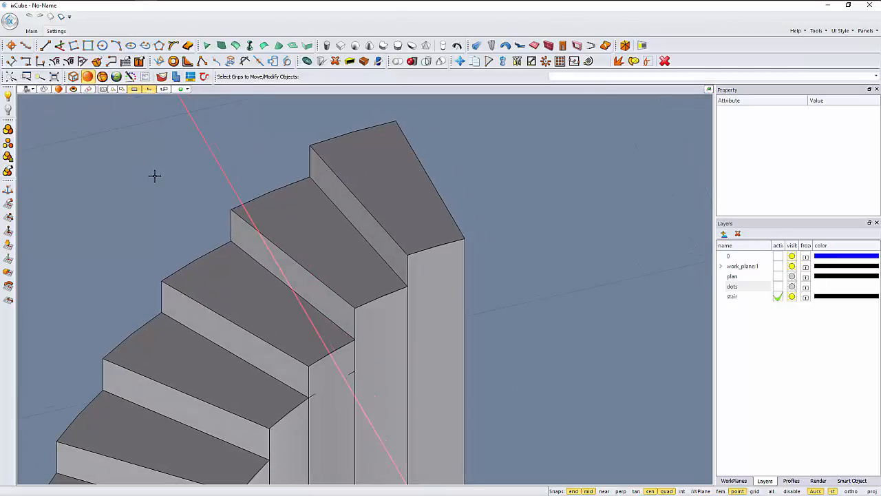
Offset the face edges of the second-highest tread slightly outward to outline its overhanging cover slab.
{"action": "scroll", "coordinate": [257, 194], "scroll_direction": "up", "scroll_amount": 2}
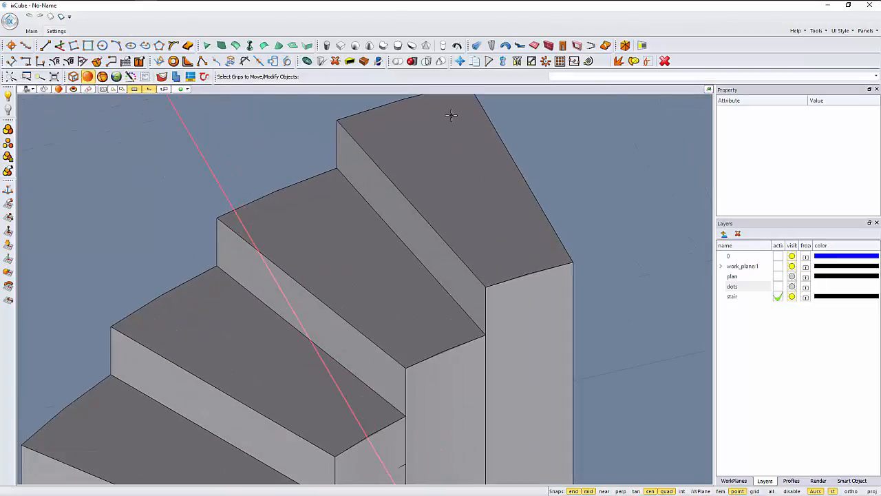
{"action": "left_click", "coordinate": [188, 45]}
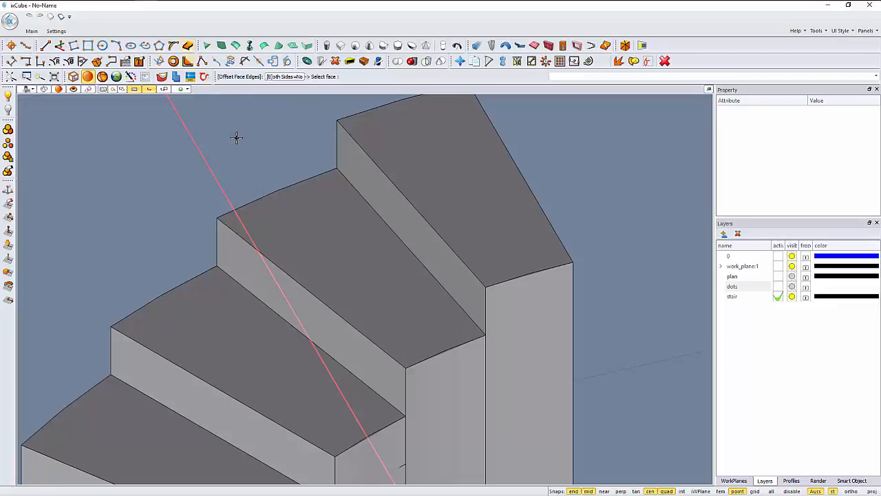
{"action": "left_click", "coordinate": [282, 211]}
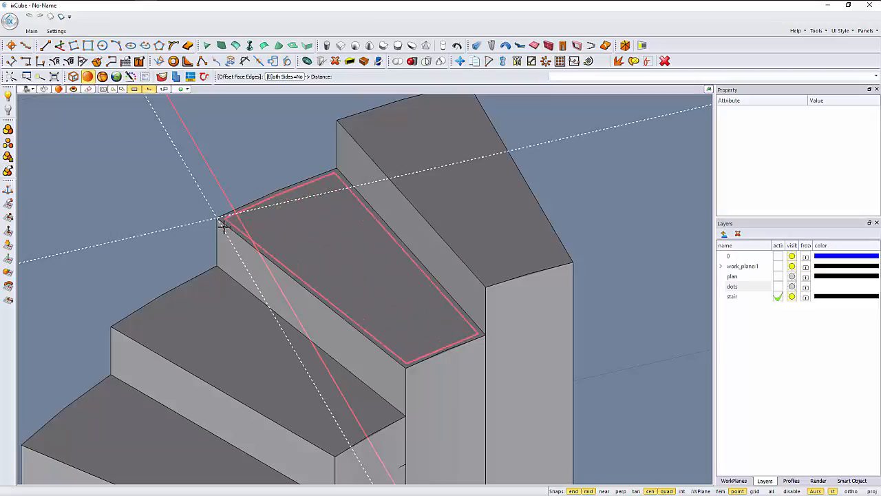
{"action": "scroll", "coordinate": [202, 217], "scroll_direction": "up", "scroll_amount": 1}
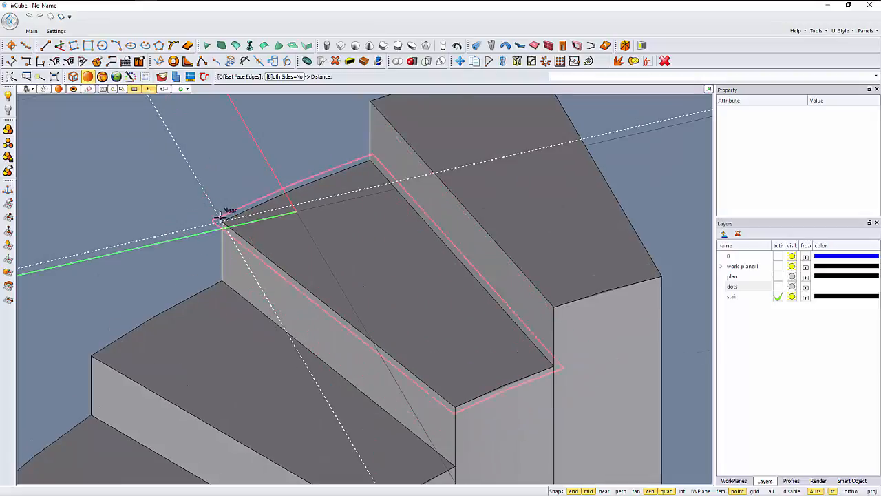
{"action": "scroll", "coordinate": [199, 215], "scroll_direction": "down", "scroll_amount": 1}
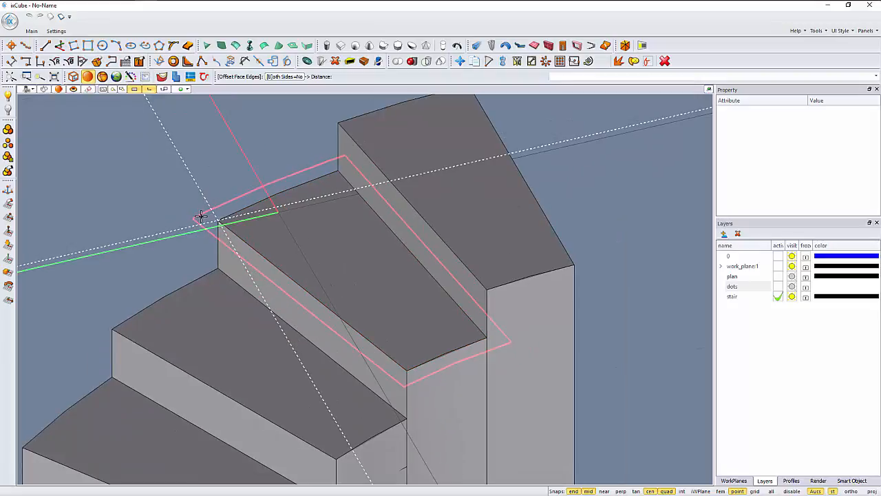
{"action": "scroll", "coordinate": [199, 215], "scroll_direction": "up", "scroll_amount": 1}
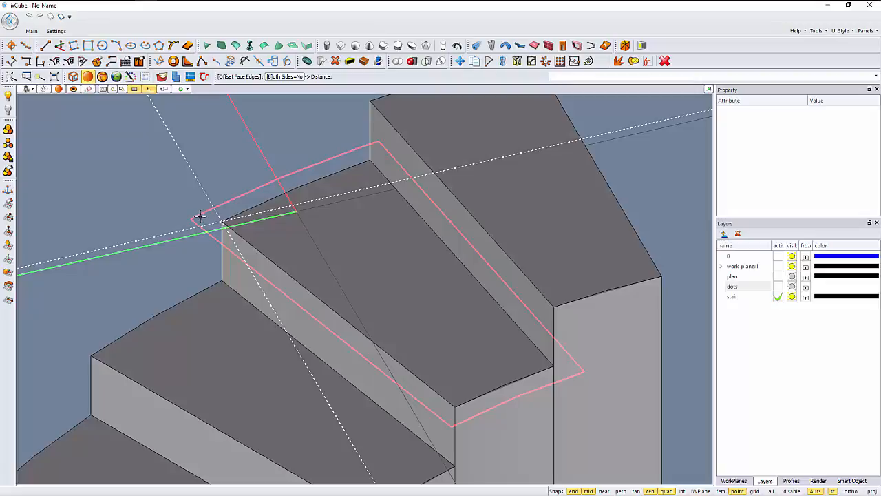
{"action": "scroll", "coordinate": [200, 202], "scroll_direction": "up", "scroll_amount": 1}
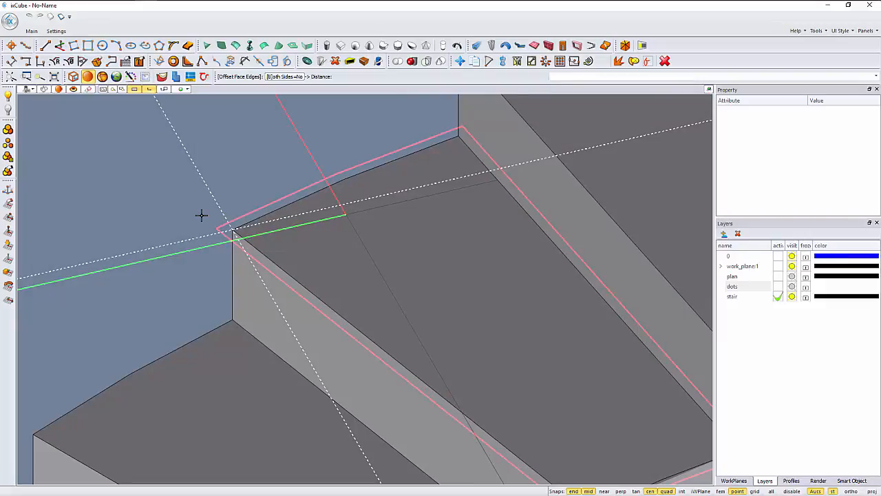
{"action": "left_click", "coordinate": [201, 216]}
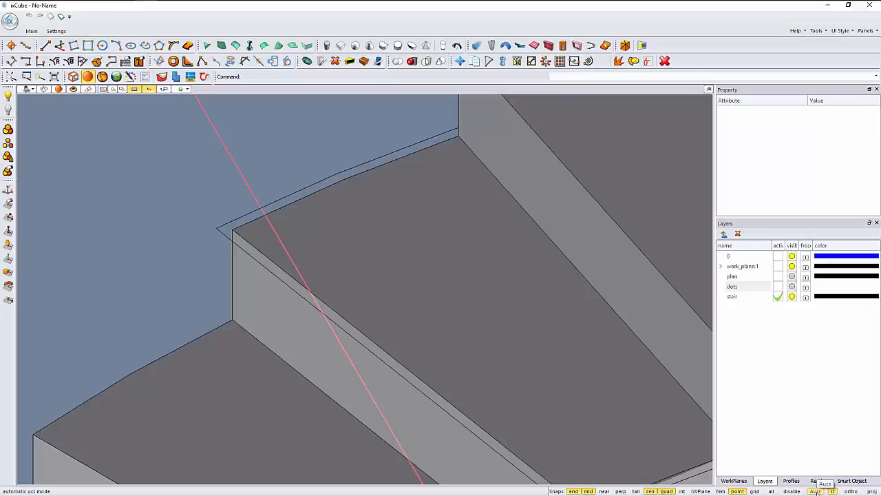
Create a planar surface from the offset outline around the second-highest tread.
{"action": "left_click", "coordinate": [219, 230]}
{"action": "key", "text": "Escape"}
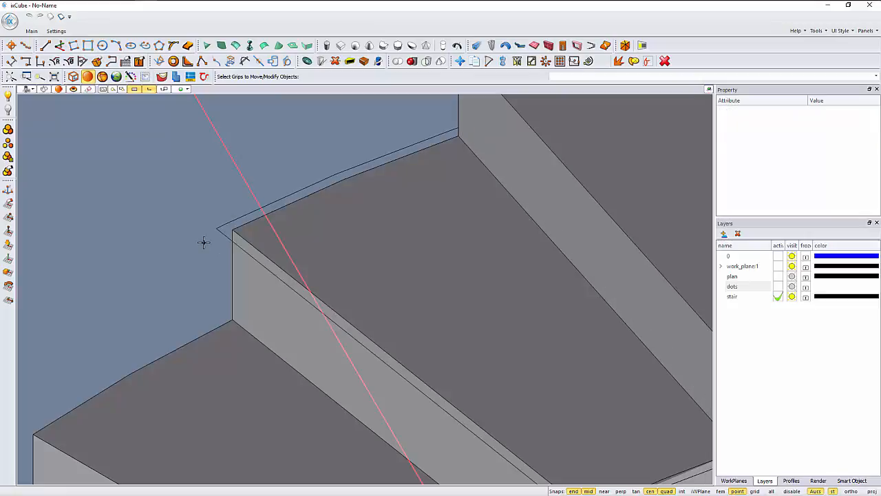
{"action": "scroll", "coordinate": [204, 242], "scroll_direction": "up", "scroll_amount": 1}
{"action": "left_click", "coordinate": [218, 59]}
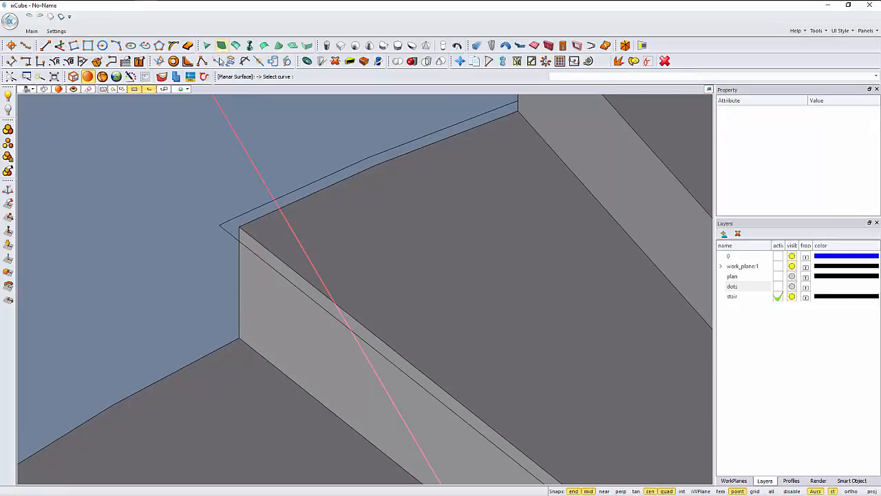
{"action": "left_click", "coordinate": [217, 227]}
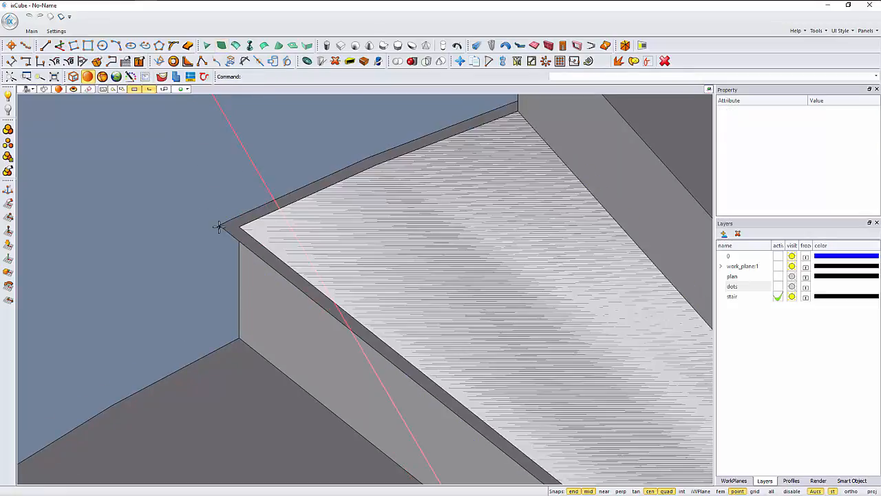
Extrude the planar surface on the second-highest tread upward into a thin overhanging slab.
{"action": "left_click", "coordinate": [218, 227]}
{"action": "left_click", "coordinate": [220, 224]}
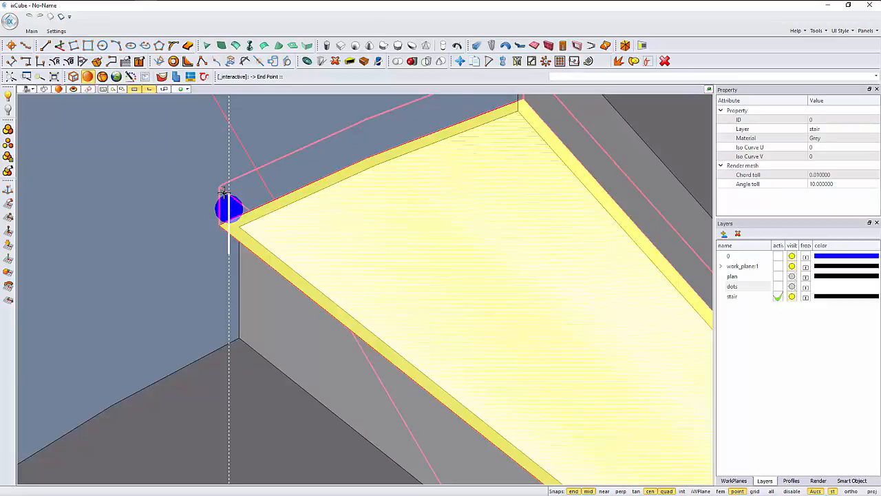
{"action": "left_click", "coordinate": [213, 198]}
{"action": "key", "text": "Escape"}
{"action": "scroll", "coordinate": [210, 199], "scroll_direction": "down", "scroll_amount": 2}
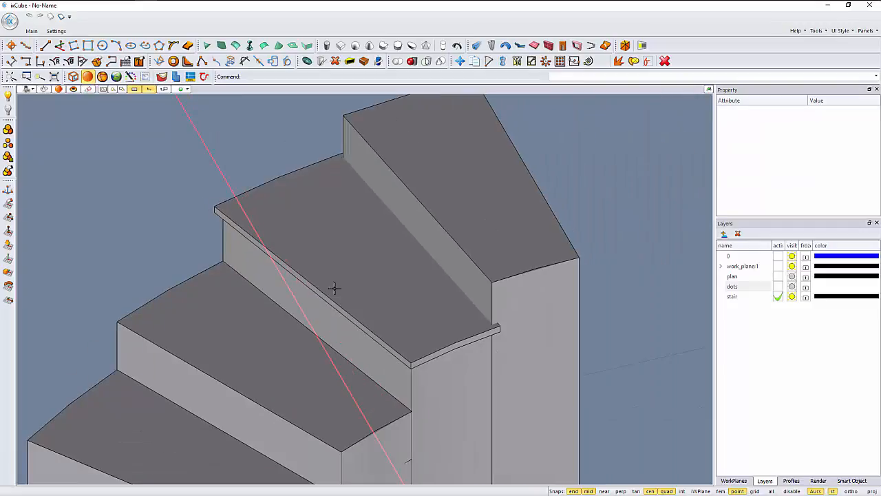
{"action": "scroll", "coordinate": [334, 288], "scroll_direction": "down", "scroll_amount": 2}
Offset the face edges of the third-highest tread outward by 2 cm.
{"action": "scroll", "coordinate": [324, 273], "scroll_direction": "up", "scroll_amount": 3}
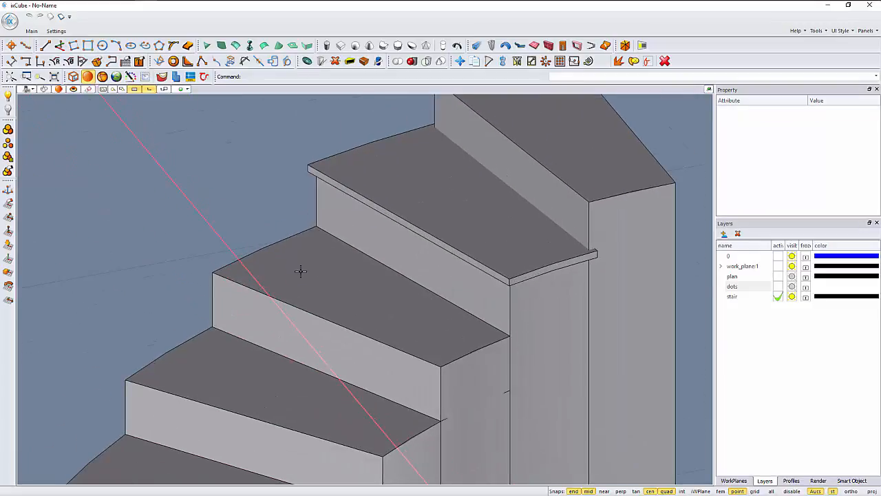
{"action": "scroll", "coordinate": [300, 270], "scroll_direction": "up", "scroll_amount": 2}
{"action": "left_click", "coordinate": [187, 46]}
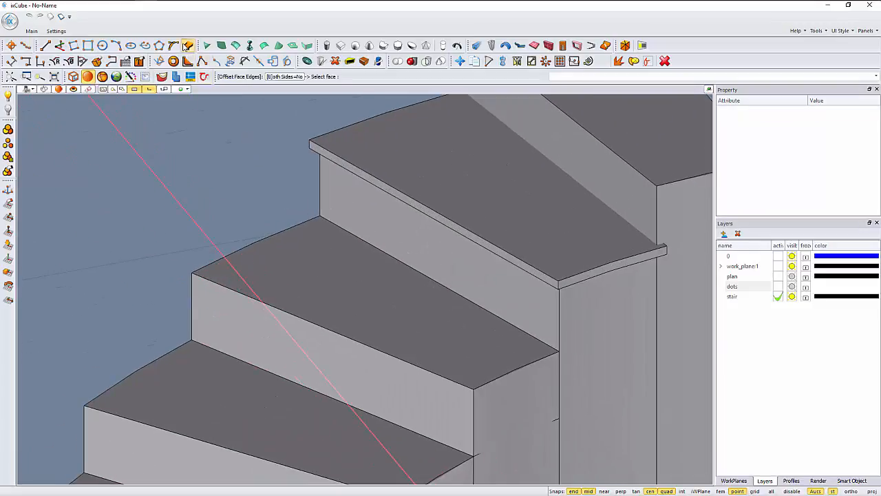
{"action": "left_click", "coordinate": [262, 250]}
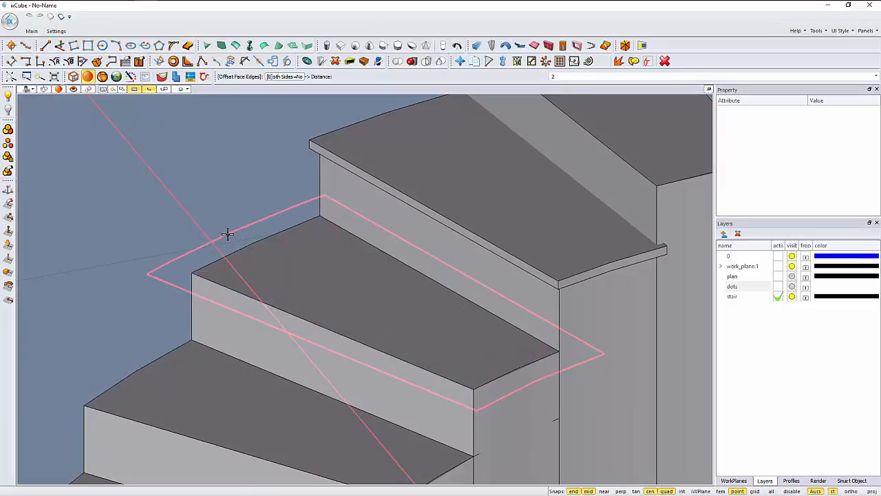
{"action": "left_click", "coordinate": [183, 248]}
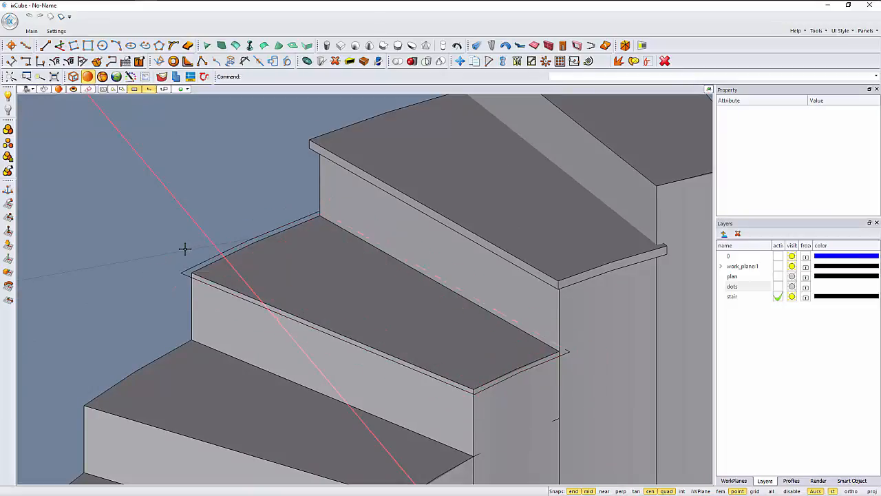
Fill the outline around the third-highest tread with a planar surface and extrude it upward into a thin slab.
{"action": "scroll", "coordinate": [182, 250], "scroll_direction": "up", "scroll_amount": 3}
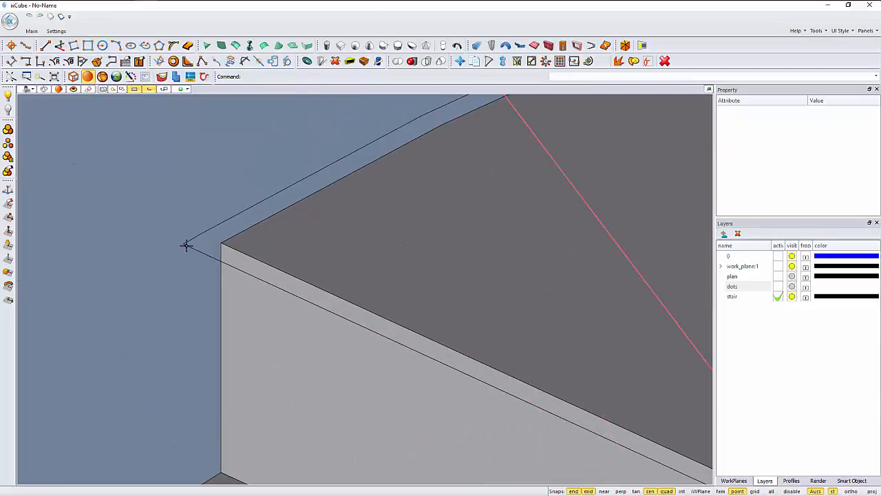
{"action": "left_click", "coordinate": [185, 246]}
{"action": "key", "text": "Escape"}
{"action": "left_click", "coordinate": [230, 60]}
{"action": "left_click", "coordinate": [184, 241]}
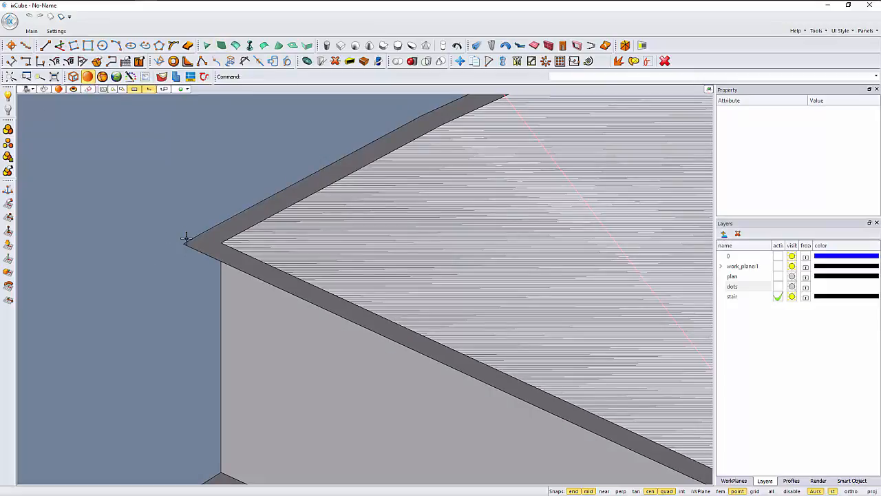
{"action": "left_click", "coordinate": [196, 241]}
{"action": "left_click", "coordinate": [193, 198]}
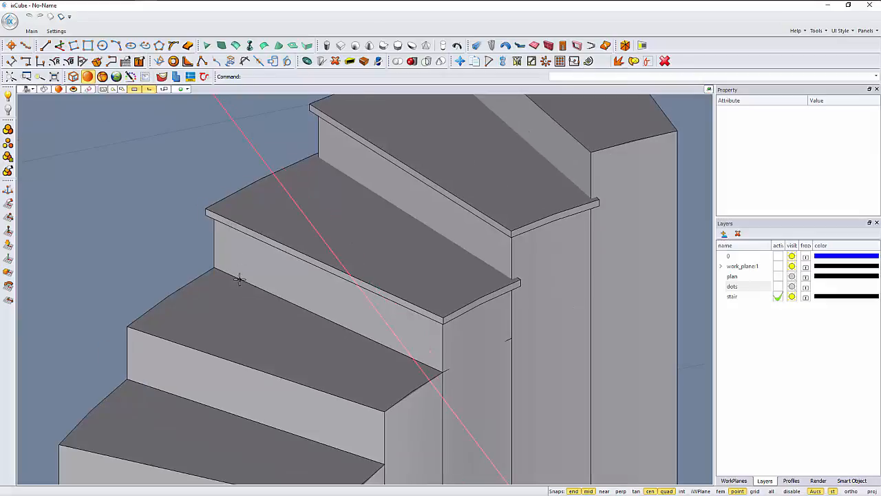
Offset the face edges of the fourth-highest tread outward to outline its overhanging slab.
{"action": "middle_click_drag", "start_coordinate": [239, 279], "coordinate": [281, 221]}
{"action": "scroll", "coordinate": [223, 237], "scroll_direction": "up", "scroll_amount": 1}
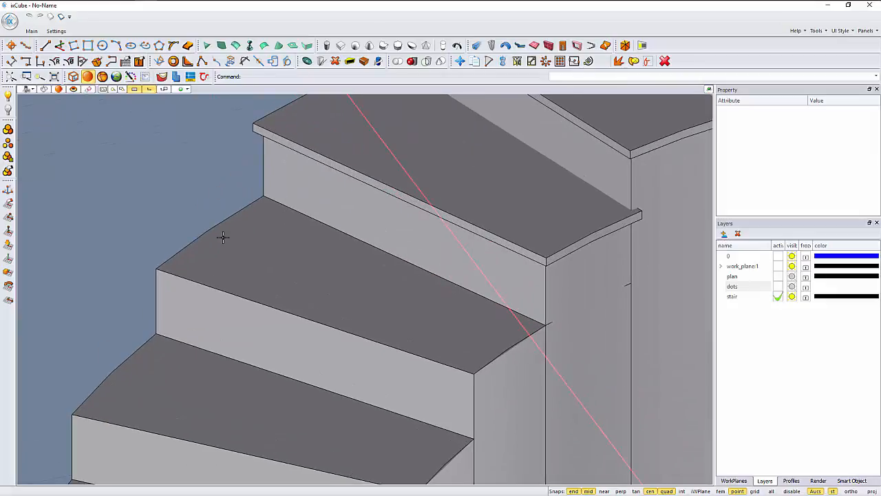
{"action": "left_click", "coordinate": [188, 46]}
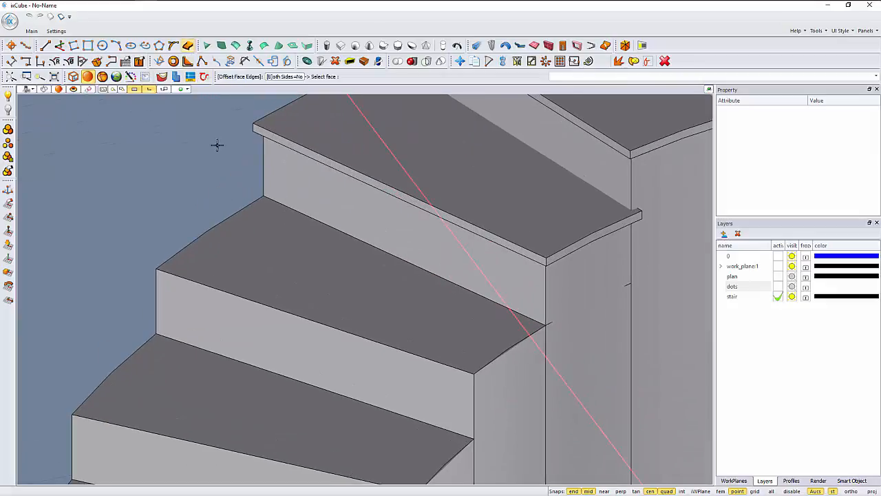
{"action": "left_click", "coordinate": [209, 246]}
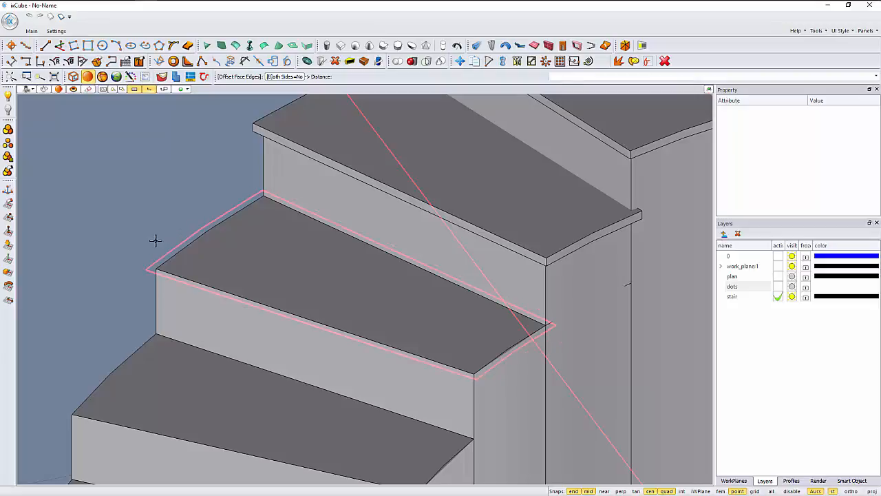
{"action": "left_click", "coordinate": [156, 241]}
Create a planar surface from the offset outline around the fourth-highest tread.
{"action": "scroll", "coordinate": [137, 265], "scroll_direction": "up", "scroll_amount": 3}
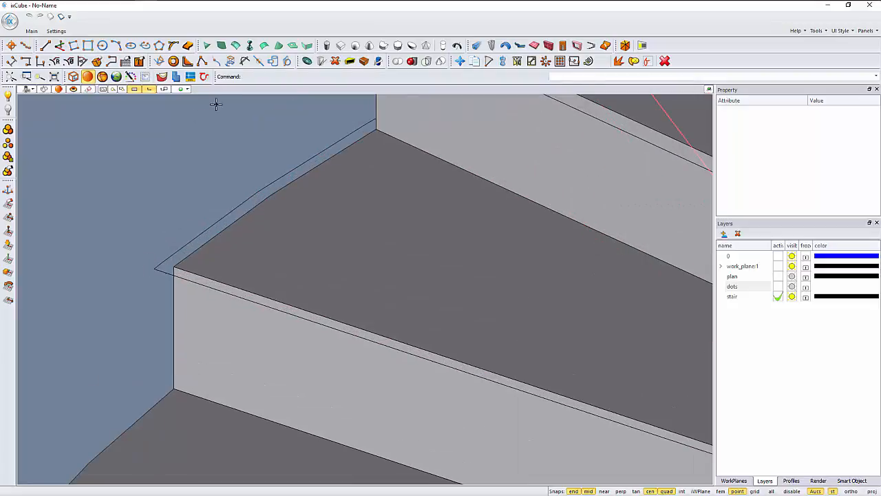
{"action": "left_click", "coordinate": [222, 45]}
{"action": "scroll", "coordinate": [148, 249], "scroll_direction": "up", "scroll_amount": 2}
{"action": "left_click_drag", "start_coordinate": [165, 289], "coordinate": [147, 264]}
{"action": "right_click", "coordinate": [147, 264]}
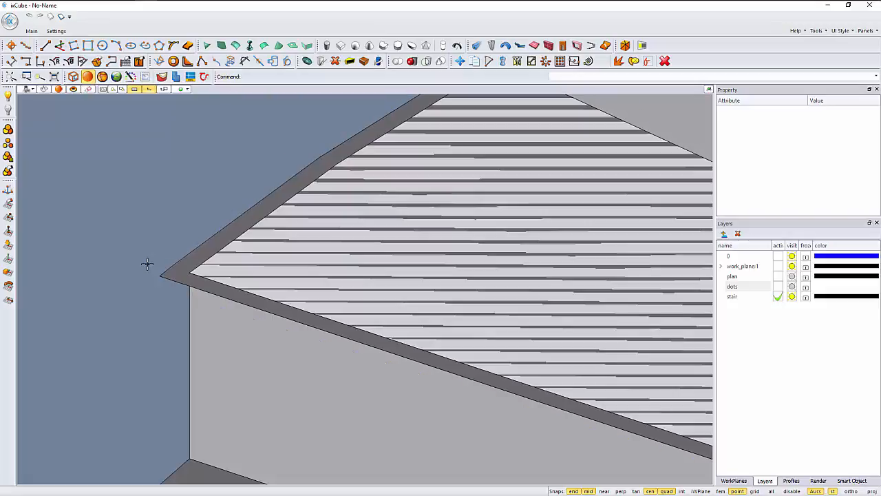
Extrude the planar surface on the fourth-highest tread upward into a thin slab and check it against the whole staircase.
{"action": "scroll", "coordinate": [146, 263], "scroll_direction": "up", "scroll_amount": 1}
{"action": "left_click", "coordinate": [169, 279]}
{"action": "left_click", "coordinate": [169, 237]}
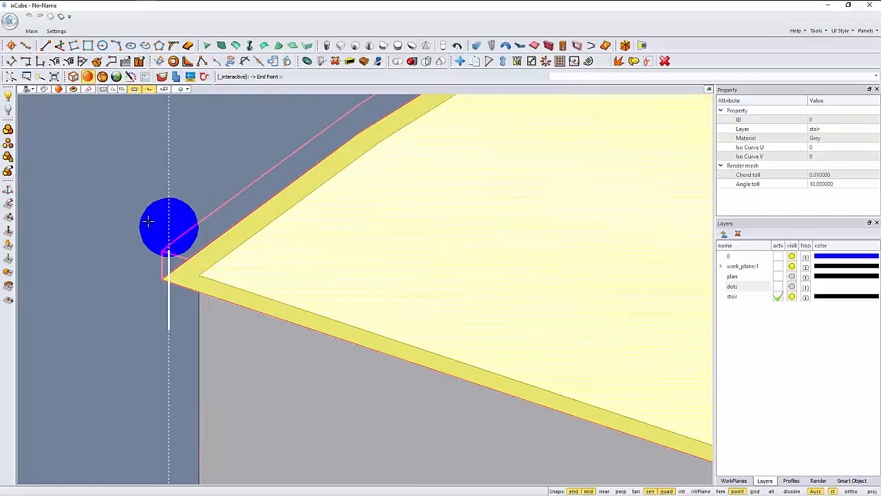
{"action": "left_click", "coordinate": [147, 222]}
{"action": "scroll", "coordinate": [137, 220], "scroll_direction": "down", "scroll_amount": 5}
{"action": "scroll", "coordinate": [182, 288], "scroll_direction": "down", "scroll_amount": 1}
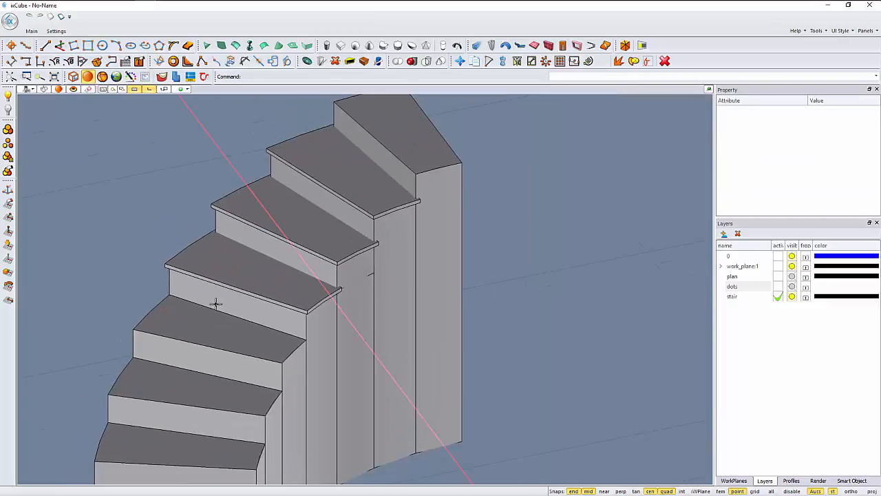
{"action": "middle_click_drag", "start_coordinate": [216, 303], "coordinate": [314, 189]}
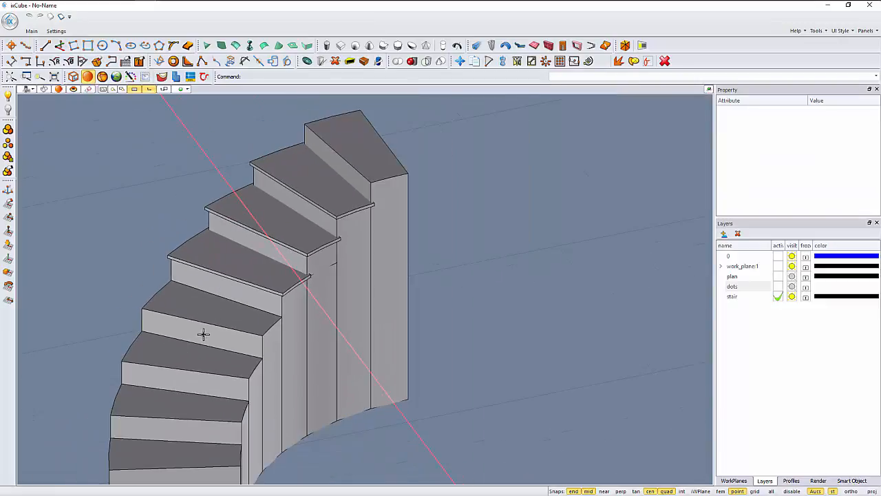
{"action": "scroll", "coordinate": [204, 334], "scroll_direction": "down", "scroll_amount": 5}
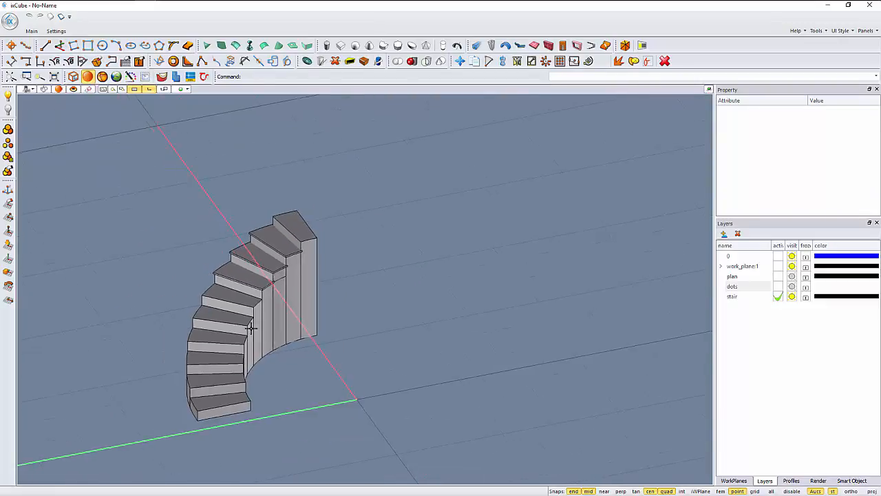
Mirror the whole staircase with its tread slabs as a copy across an axis beyond the top step.
{"action": "middle_click_drag", "start_coordinate": [251, 329], "coordinate": [282, 303]}
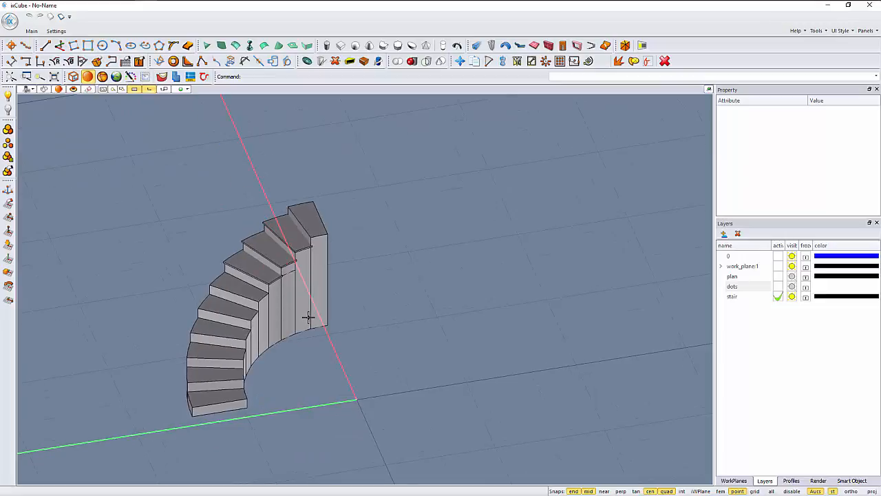
{"action": "left_click_drag", "start_coordinate": [159, 189], "coordinate": [427, 452]}
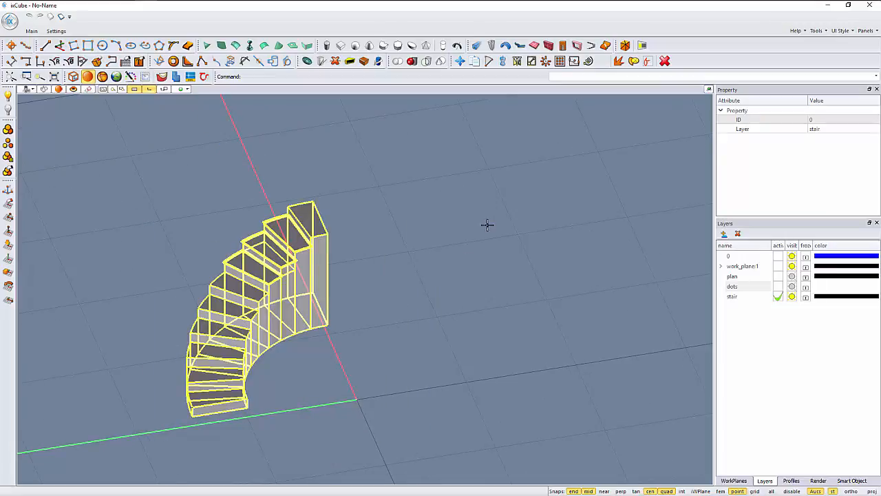
{"action": "left_click", "coordinate": [517, 61]}
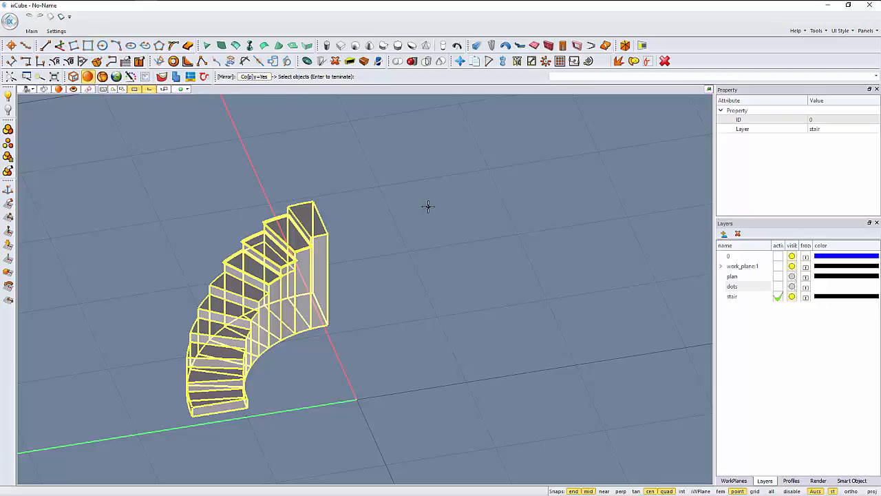
{"action": "key", "text": "Return"}
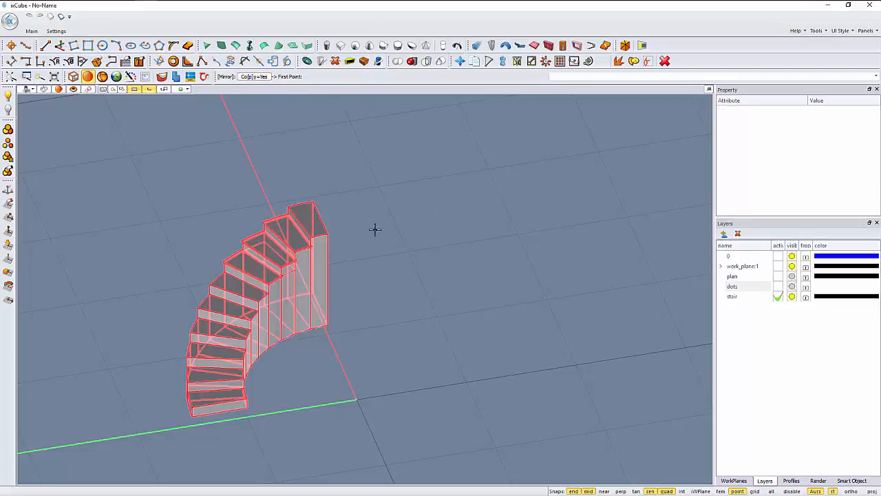
{"action": "left_click", "coordinate": [361, 232]}
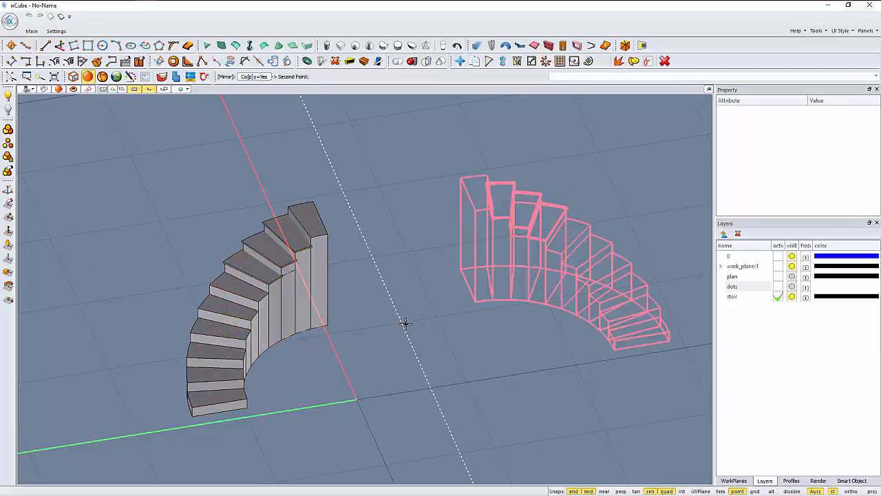
{"action": "left_click", "coordinate": [405, 323]}
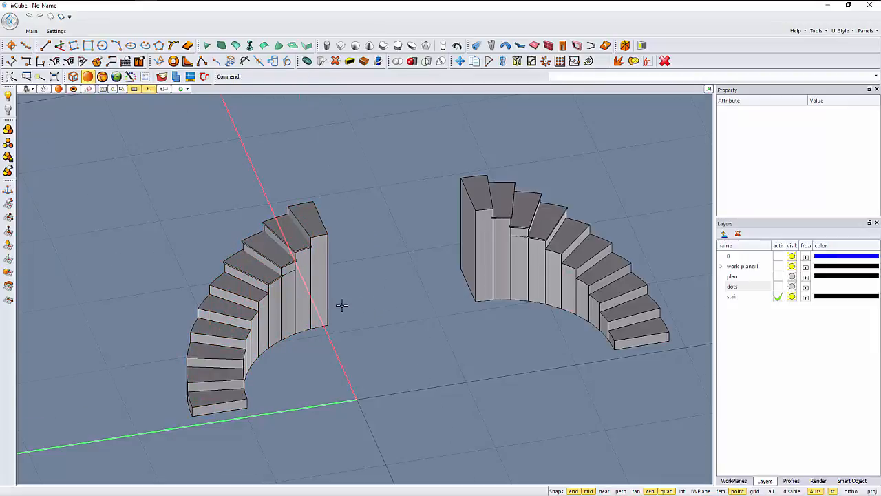
Try to move the mirrored staircase body closer to the original without its tread slabs, and undo the move.
{"action": "middle_click_drag", "start_coordinate": [342, 303], "coordinate": [405, 260]}
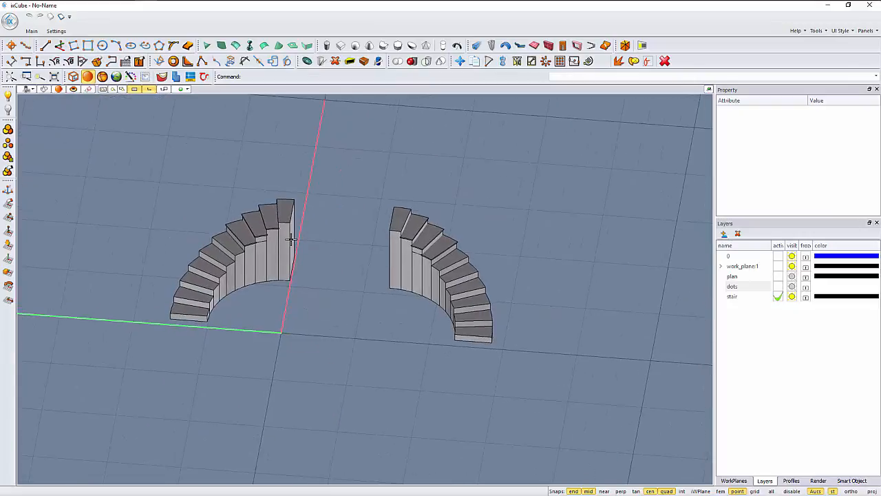
{"action": "middle_click_drag", "start_coordinate": [294, 238], "coordinate": [350, 264]}
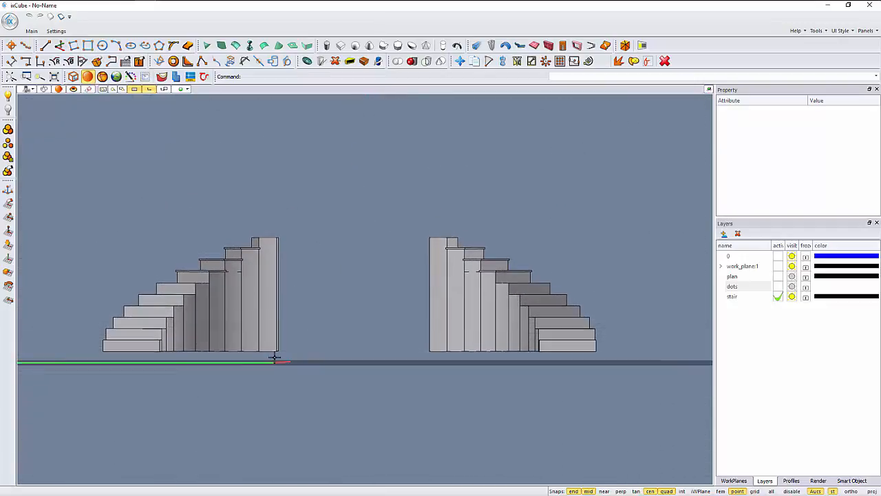
{"action": "middle_click_drag", "start_coordinate": [338, 321], "coordinate": [379, 358]}
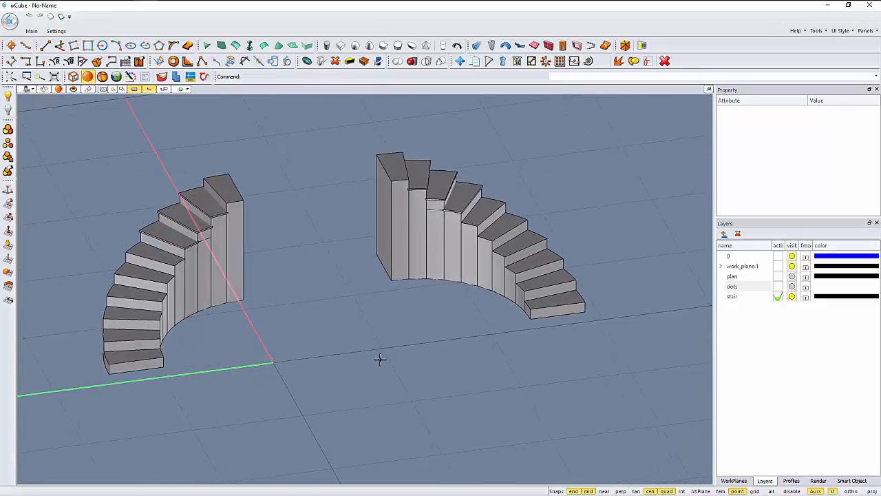
{"action": "left_click", "coordinate": [460, 61]}
{"action": "left_click", "coordinate": [409, 243]}
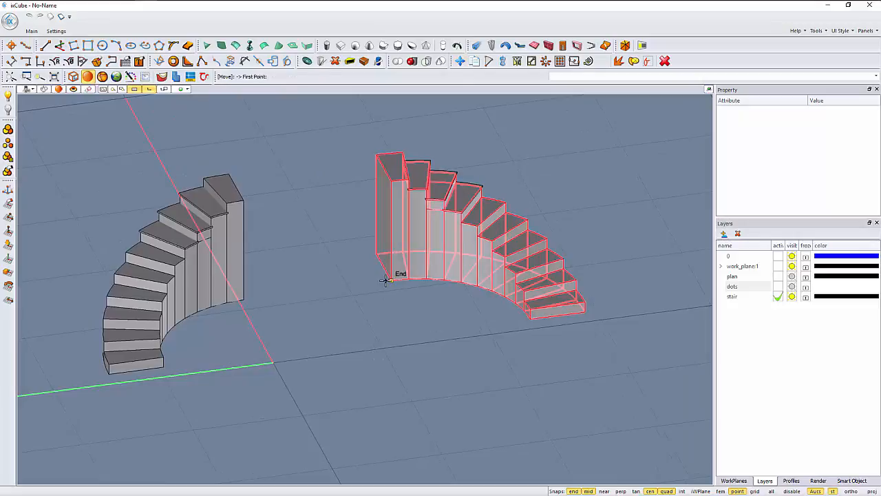
{"action": "left_click", "coordinate": [386, 279]}
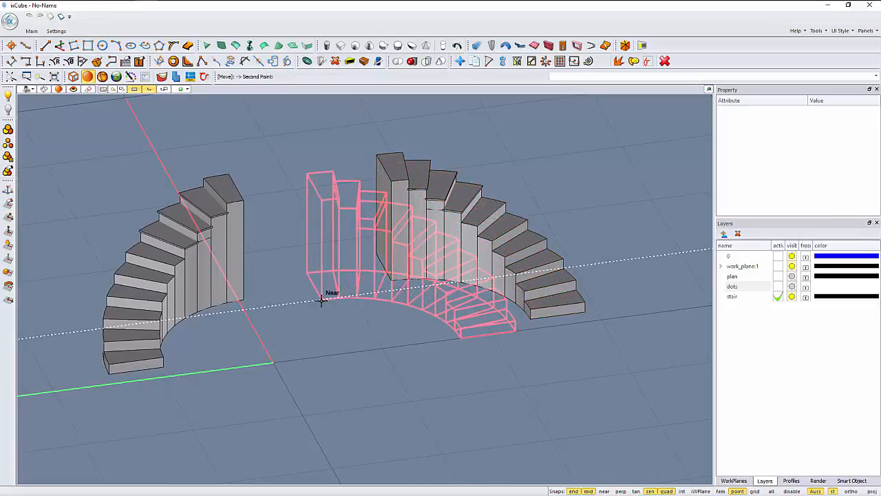
{"action": "mouse_move", "coordinate": [358, 297]}
{"action": "middle_mouse_down"}
{"action": "mouse_move", "coordinate": [359, 278]}
{"action": "mouse_move", "coordinate": [360, 298]}
{"action": "middle_mouse_up"}
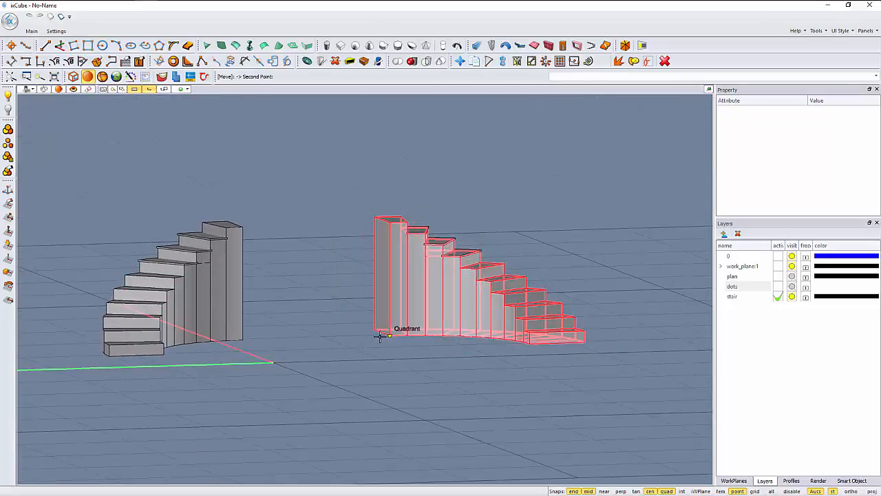
{"action": "middle_click_drag", "start_coordinate": [379, 335], "coordinate": [317, 358]}
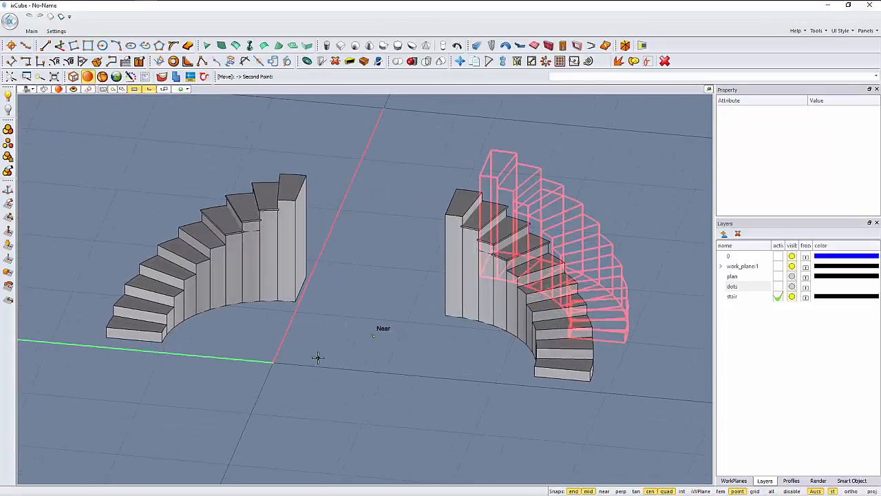
{"action": "scroll", "coordinate": [300, 302], "scroll_direction": "up", "scroll_amount": 1}
{"action": "key", "text": "z"}
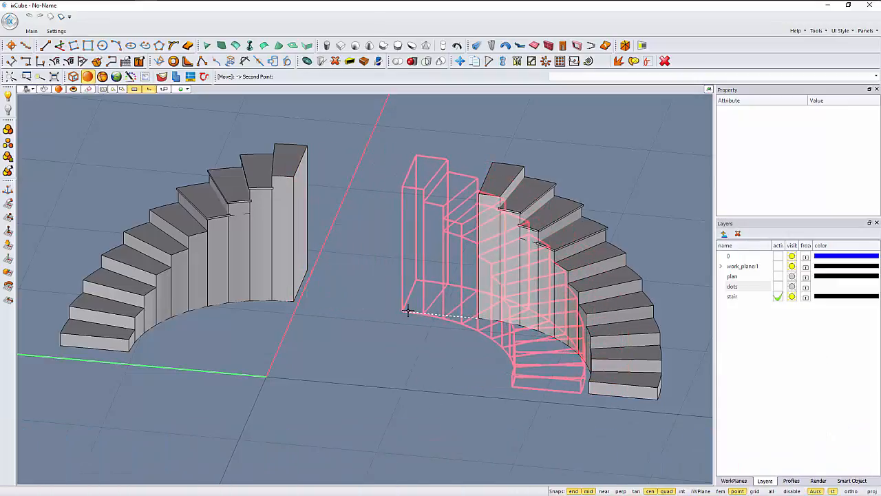
{"action": "left_click", "coordinate": [403, 311]}
{"action": "scroll", "coordinate": [322, 321], "scroll_direction": "down", "scroll_amount": 2}
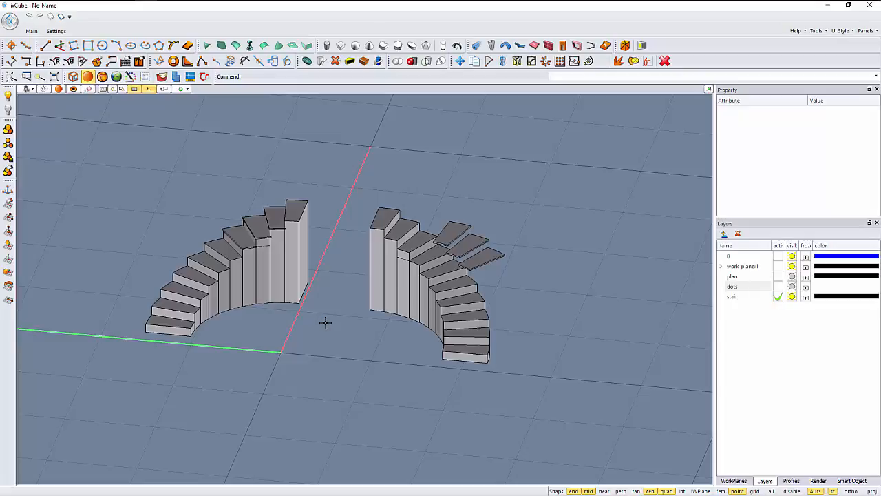
{"action": "key", "text": "ctrl+z"}
Move the complete mirrored staircase, including its tread slabs, closer to the original, using its inner bottom corner as base point.
{"action": "left_click_drag", "start_coordinate": [405, 185], "coordinate": [596, 425]}
{"action": "left_click", "coordinate": [462, 64]}
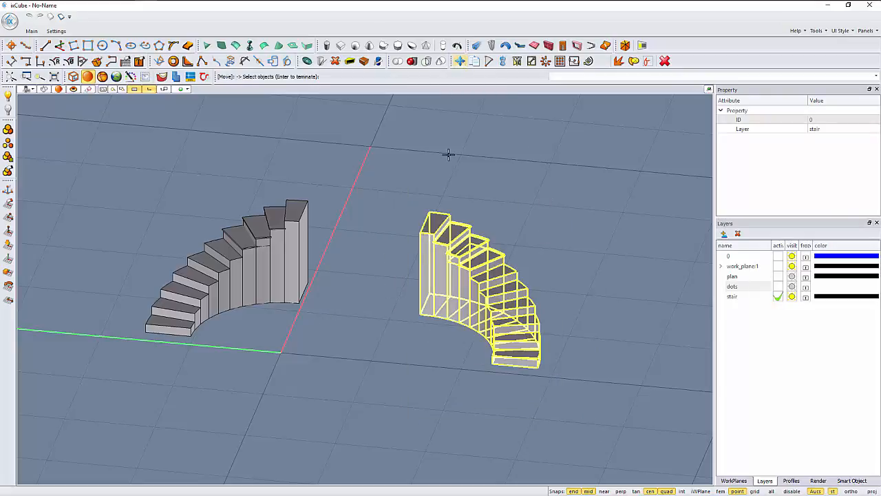
{"action": "key", "text": "Return"}
{"action": "middle_click_drag", "start_coordinate": [390, 289], "coordinate": [392, 285]}
{"action": "scroll", "coordinate": [392, 285], "scroll_direction": "up", "scroll_amount": 6}
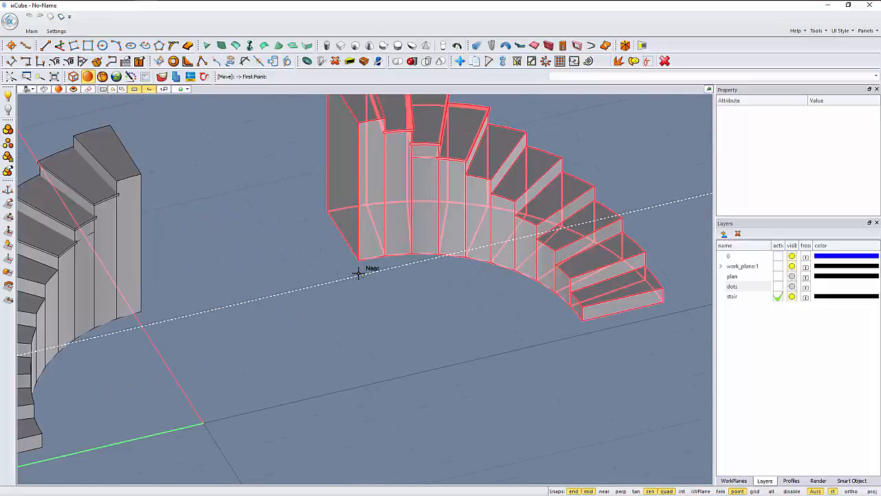
{"action": "left_click", "coordinate": [357, 253]}
{"action": "scroll", "coordinate": [385, 249], "scroll_direction": "down", "scroll_amount": 5}
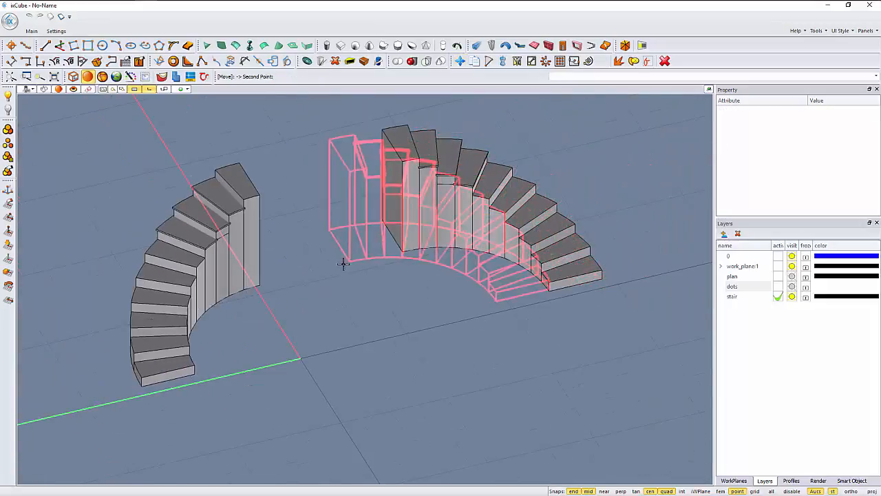
{"action": "scroll", "coordinate": [276, 275], "scroll_direction": "up", "scroll_amount": 6}
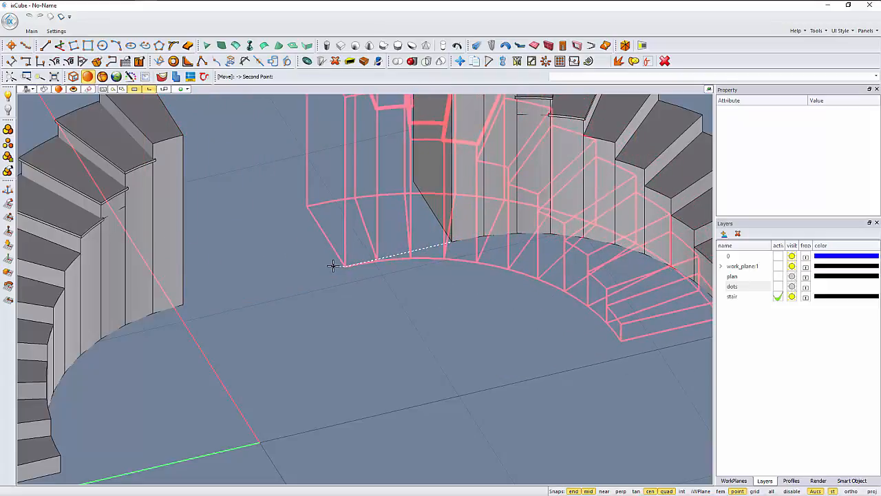
{"action": "left_click", "coordinate": [335, 264]}
{"action": "scroll", "coordinate": [426, 305], "scroll_direction": "down", "scroll_amount": 4}
Extrude the end face of the original staircase's top step across the gap to meet the mirrored staircase.
{"action": "middle_click_drag", "start_coordinate": [406, 332], "coordinate": [340, 298]}
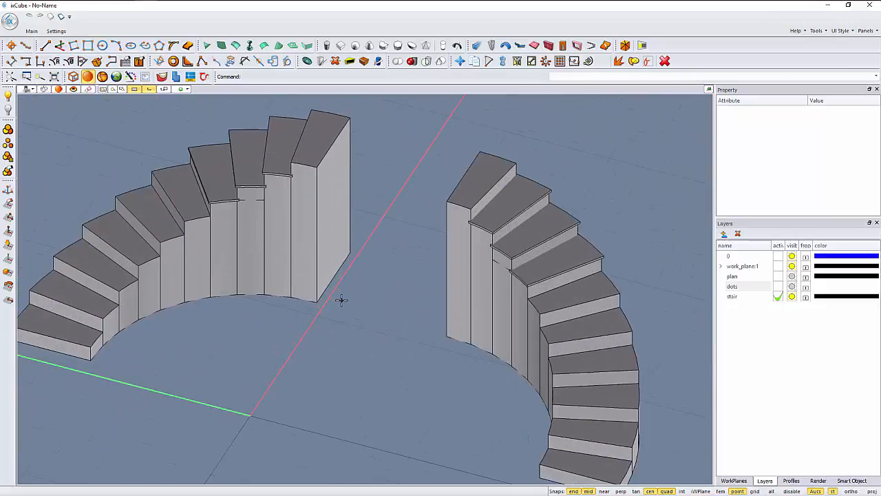
{"action": "left_click", "coordinate": [335, 252]}
{"action": "left_click", "coordinate": [335, 251]}
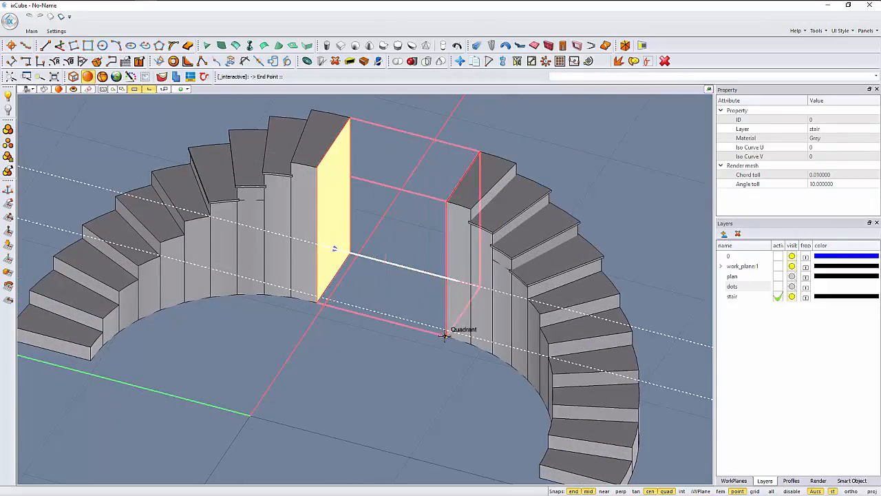
{"action": "left_click", "coordinate": [425, 347]}
{"action": "scroll", "coordinate": [289, 346], "scroll_direction": "down", "scroll_amount": 4}
Extrude the top face of the central connecting block upward to form a raised landing above the two top steps.
{"action": "middle_click_drag", "start_coordinate": [287, 346], "coordinate": [347, 325]}
{"action": "scroll", "coordinate": [334, 250], "scroll_direction": "up", "scroll_amount": 5}
{"action": "left_click", "coordinate": [320, 236]}
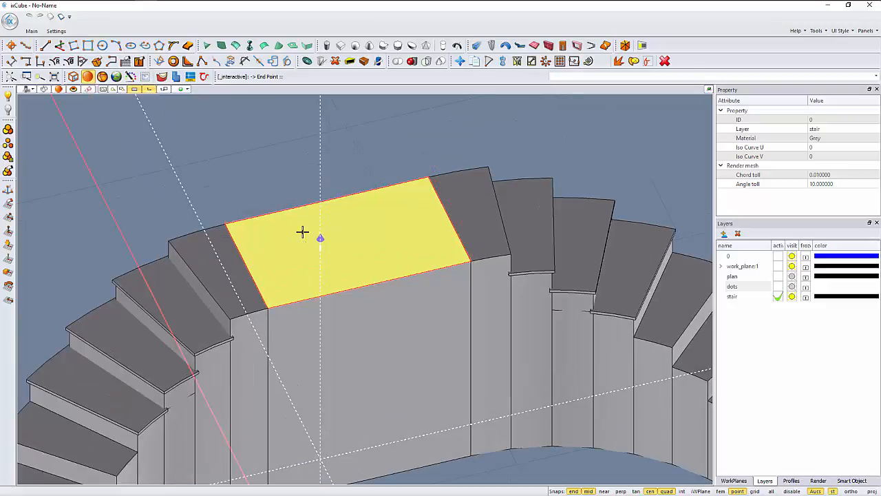
{"action": "scroll", "coordinate": [221, 220], "scroll_direction": "up", "scroll_amount": 3}
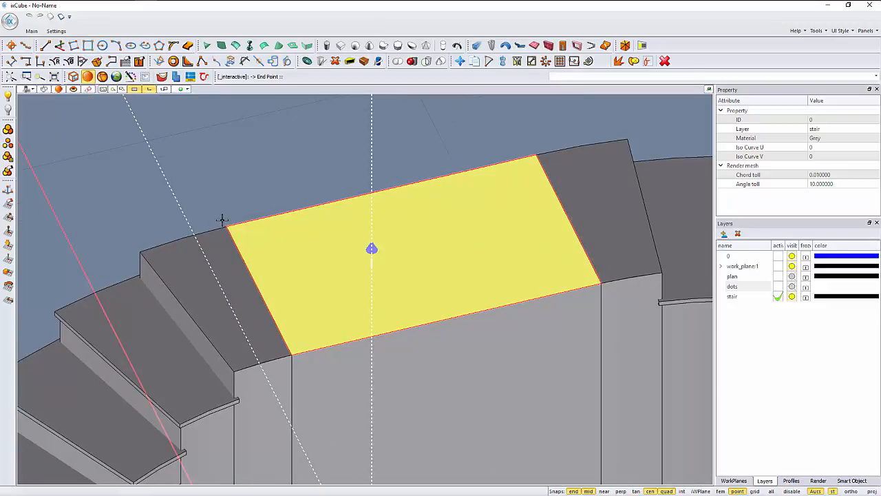
{"action": "left_click", "coordinate": [222, 219]}
{"action": "scroll", "coordinate": [336, 323], "scroll_direction": "down", "scroll_amount": 5}
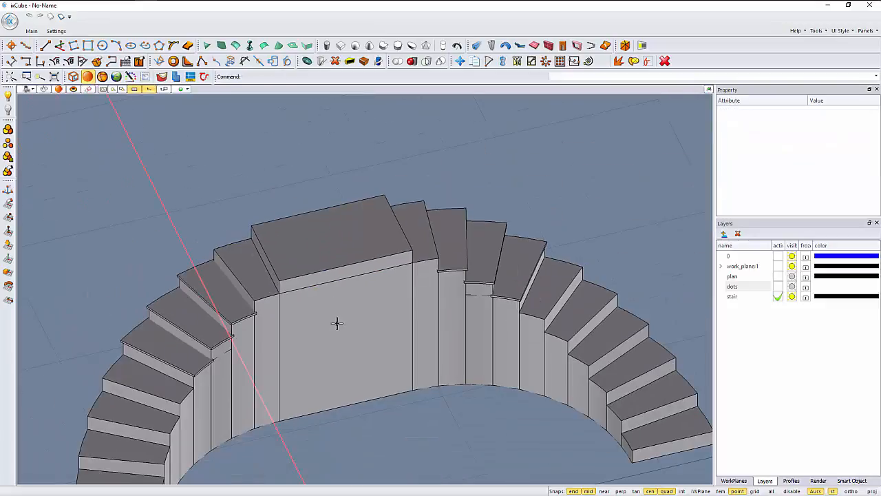
{"action": "scroll", "coordinate": [336, 323], "scroll_direction": "down", "scroll_amount": 2}
Offset the edges of the raised landing's top face slightly outward to outline its overhanging slab.
{"action": "scroll", "coordinate": [219, 194], "scroll_direction": "up", "scroll_amount": 5}
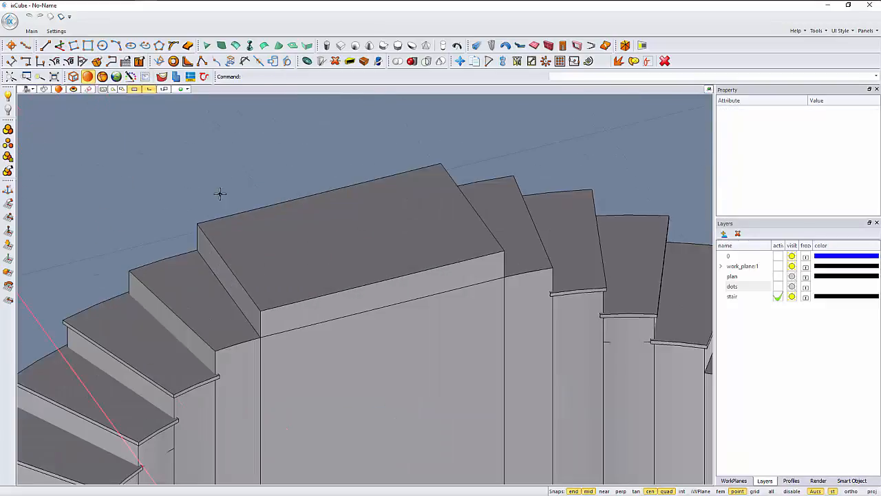
{"action": "left_click", "coordinate": [188, 47]}
{"action": "left_click", "coordinate": [216, 232]}
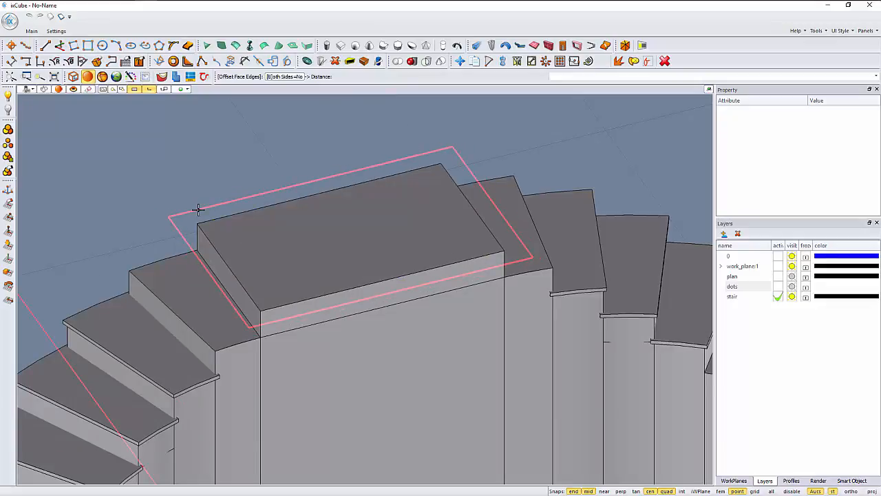
{"action": "scroll", "coordinate": [190, 220], "scroll_direction": "up", "scroll_amount": 4}
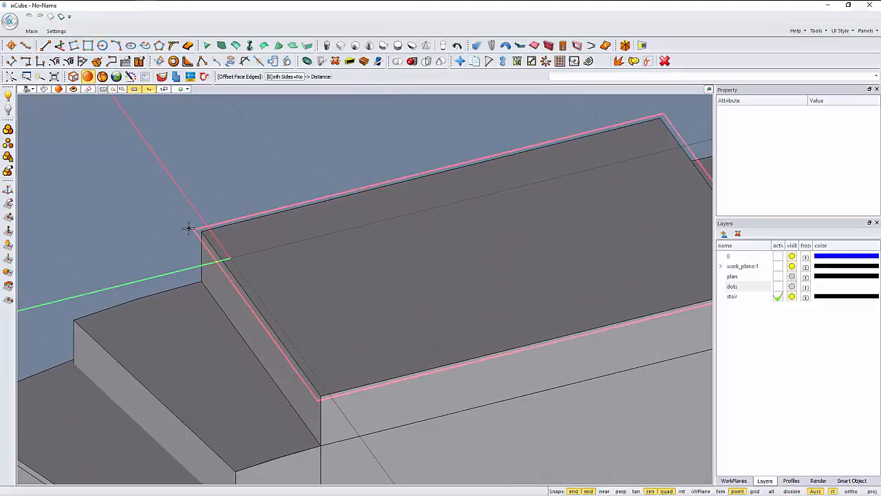
{"action": "left_click", "coordinate": [186, 230]}
Fill the offset outline around the landing with a planar surface and extrude it upward by 2 into a thin slab.
{"action": "scroll", "coordinate": [210, 230], "scroll_direction": "up", "scroll_amount": 2}
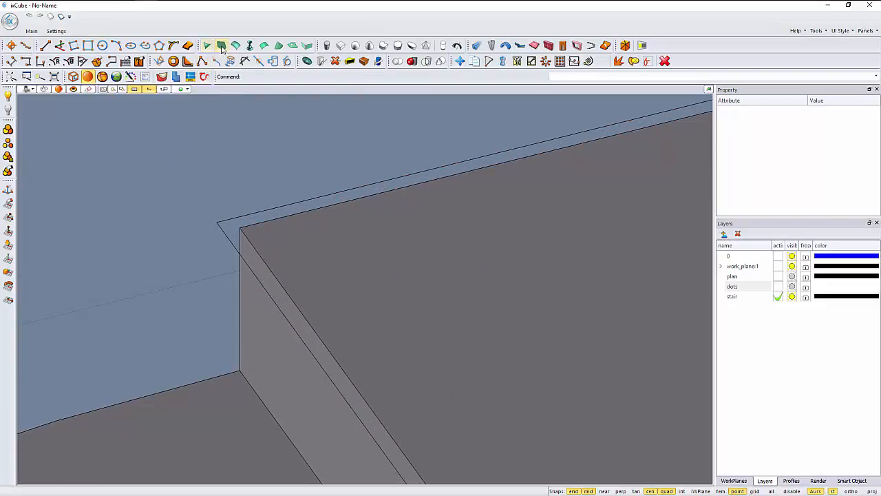
{"action": "left_click", "coordinate": [222, 46]}
{"action": "left_click", "coordinate": [219, 217]}
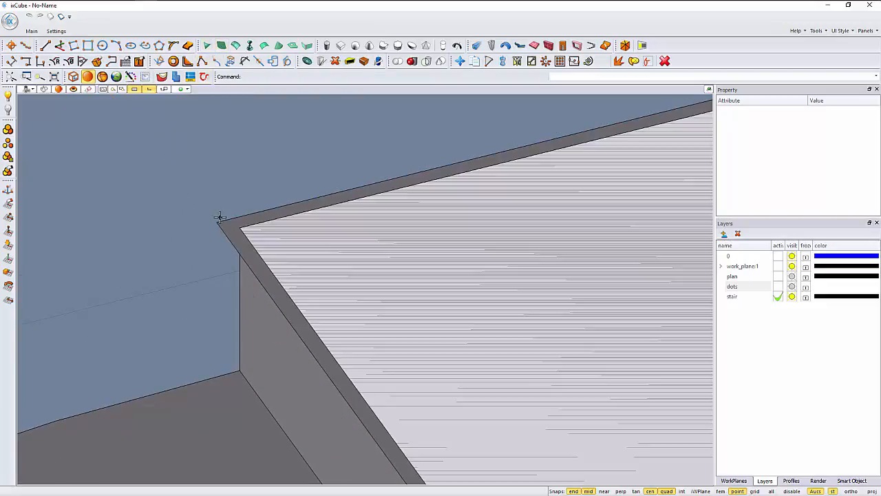
{"action": "left_click", "coordinate": [221, 222]}
{"action": "left_click", "coordinate": [220, 191]}
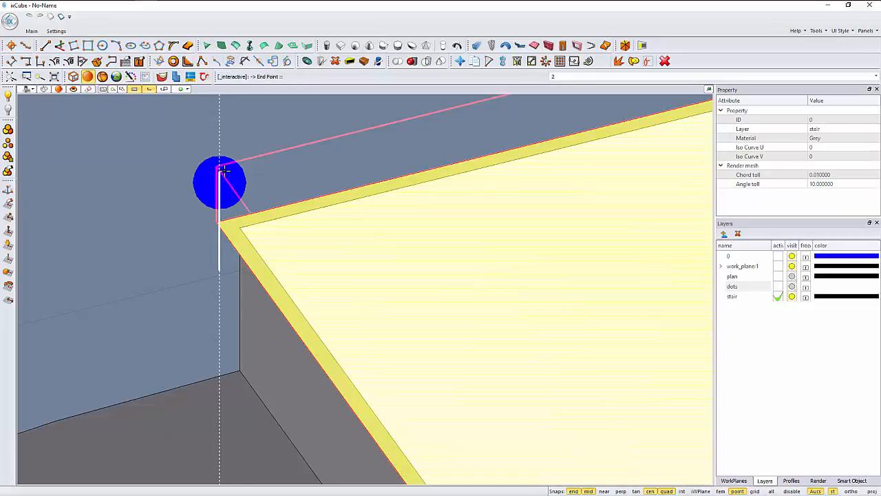
{"action": "left_click", "coordinate": [221, 194]}
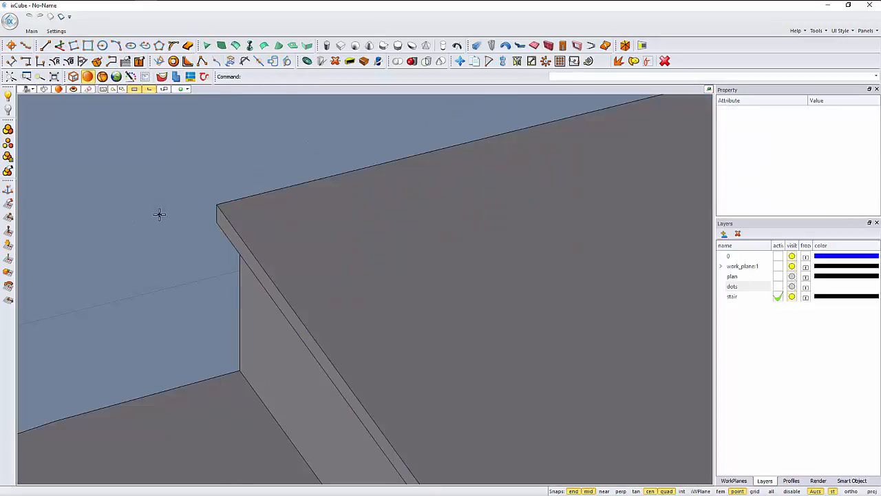
Offset the edges of the landing's front wall face inward to outline a rectangular panel.
{"action": "scroll", "coordinate": [274, 246], "scroll_direction": "down", "scroll_amount": 5}
{"action": "scroll", "coordinate": [291, 263], "scroll_direction": "down", "scroll_amount": 2}
{"action": "middle_click_drag", "start_coordinate": [359, 309], "coordinate": [371, 295]}
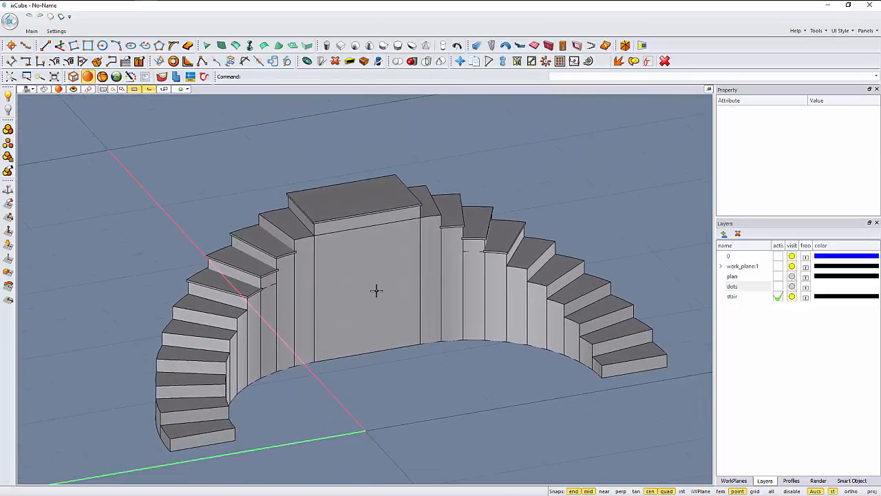
{"action": "scroll", "coordinate": [392, 254], "scroll_direction": "up", "scroll_amount": 2}
{"action": "scroll", "coordinate": [336, 309], "scroll_direction": "up", "scroll_amount": 2}
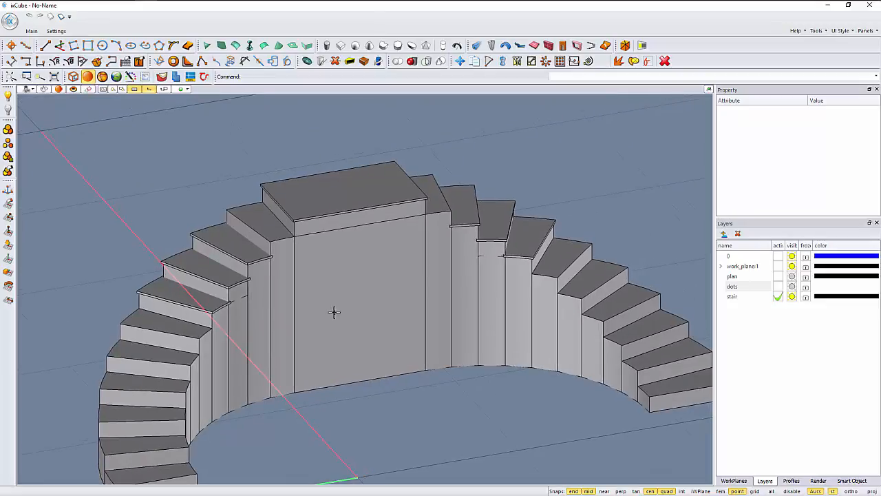
{"action": "left_click", "coordinate": [187, 46]}
{"action": "left_click", "coordinate": [391, 279]}
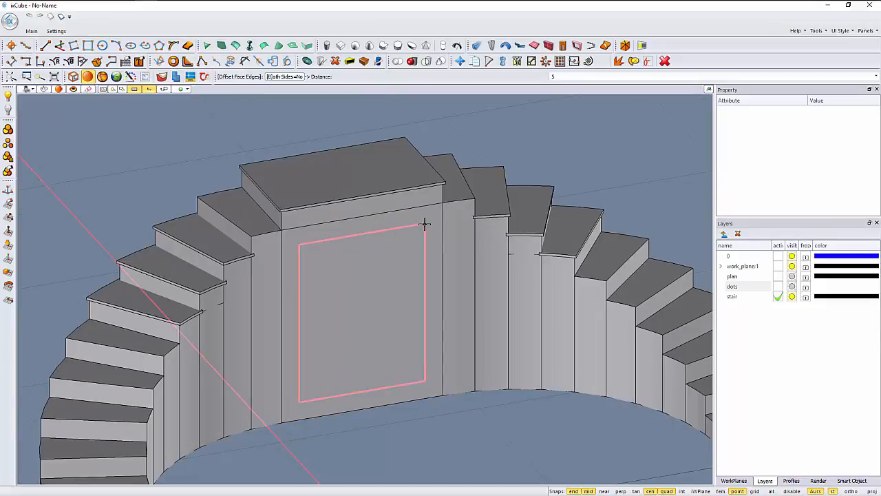
{"action": "left_click", "coordinate": [424, 224]}
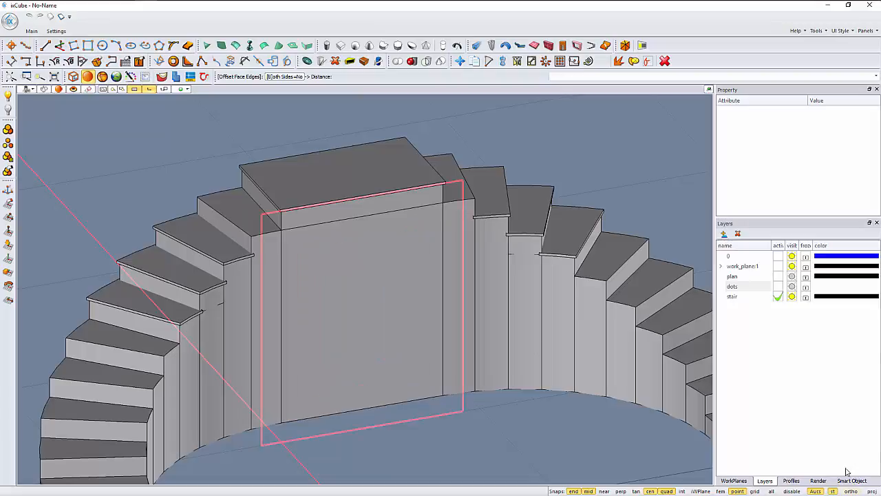
{"action": "left_click", "coordinate": [816, 490]}
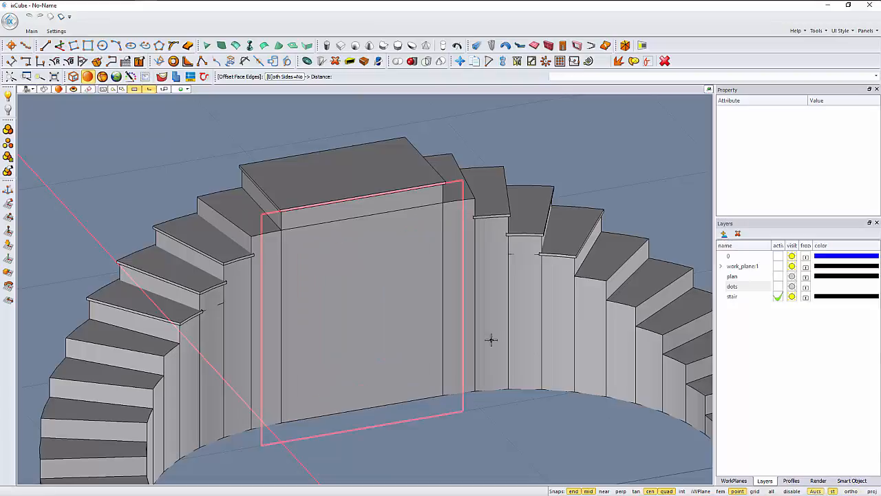
{"action": "left_click", "coordinate": [421, 230]}
Push the rectangular panel on the landing's front wall inward to form a shallow recess.
{"action": "left_click", "coordinate": [380, 294]}
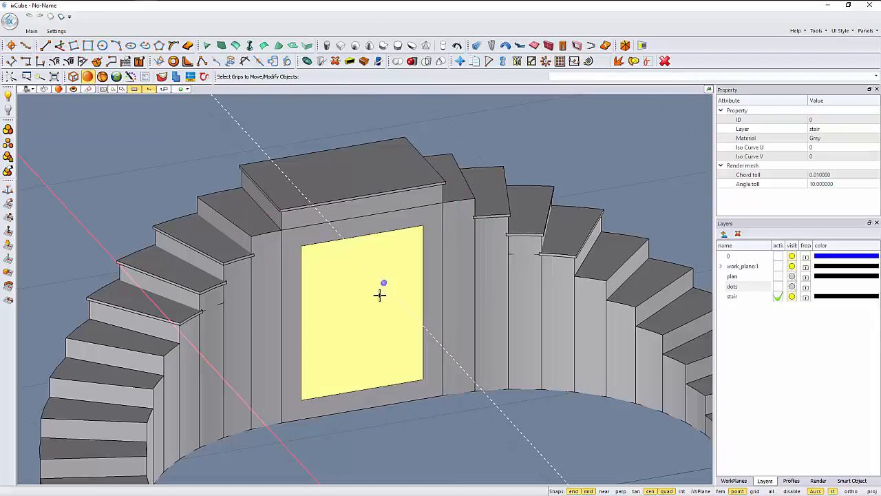
{"action": "left_click", "coordinate": [383, 282]}
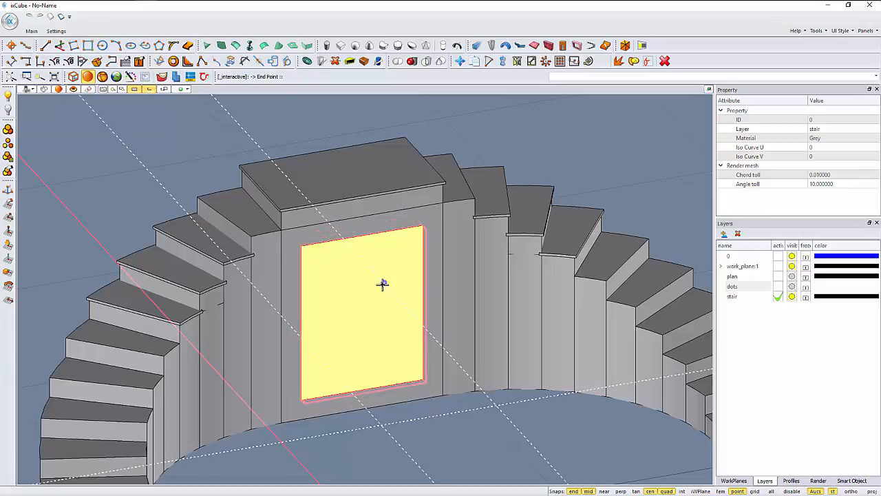
{"action": "scroll", "coordinate": [382, 285], "scroll_direction": "up", "scroll_amount": 2}
{"action": "scroll", "coordinate": [402, 302], "scroll_direction": "down", "scroll_amount": 3}
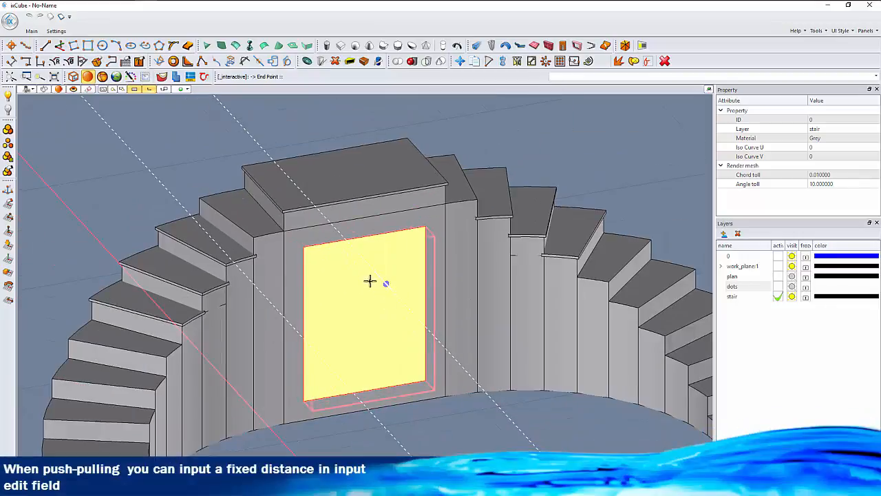
{"action": "type", "text": "2"}
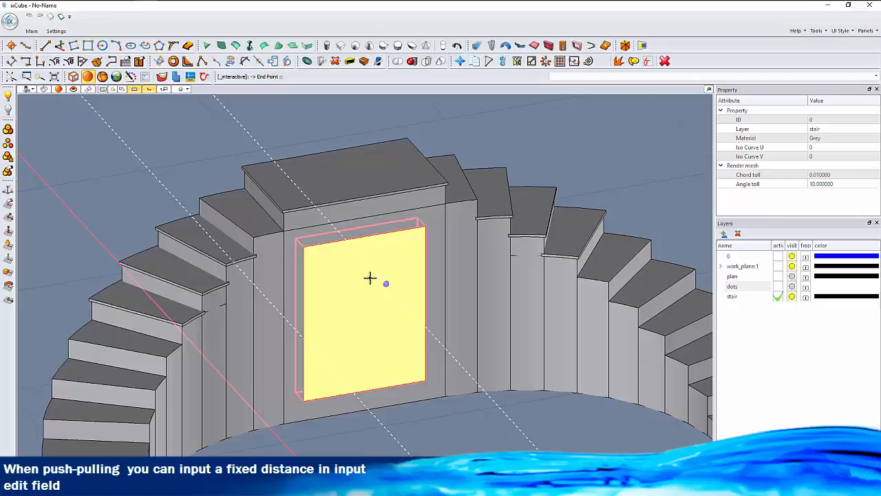
{"action": "scroll", "coordinate": [296, 240], "scroll_direction": "up", "scroll_amount": 2}
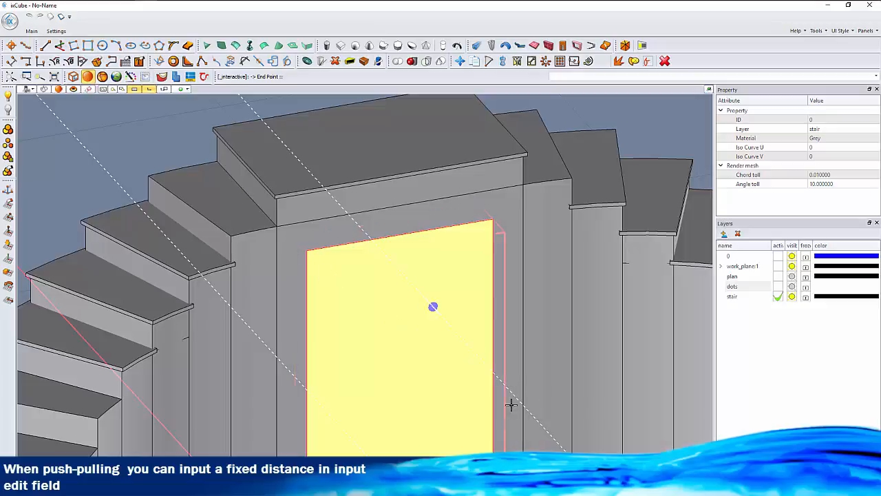
{"action": "left_click", "coordinate": [143, 145]}
{"action": "scroll", "coordinate": [323, 265], "scroll_direction": "down", "scroll_amount": 2}
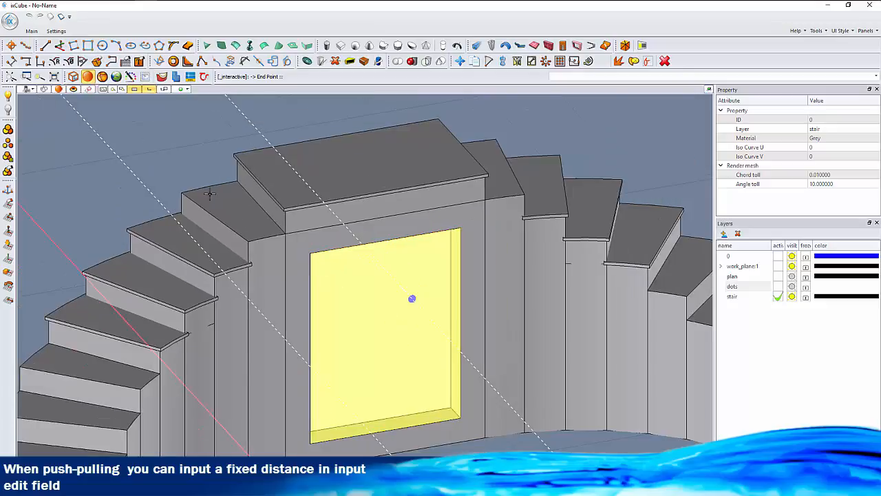
{"action": "key", "text": "Escape"}
{"action": "scroll", "coordinate": [397, 334], "scroll_direction": "down", "scroll_amount": 2}
{"action": "mouse_move", "coordinate": [378, 340]}
{"action": "middle_mouse_down"}
{"action": "mouse_move", "coordinate": [375, 313]}
{"action": "mouse_move", "coordinate": [407, 313]}
{"action": "mouse_move", "coordinate": [365, 327]}
{"action": "mouse_move", "coordinate": [403, 330]}
{"action": "mouse_move", "coordinate": [389, 347]}
{"action": "mouse_move", "coordinate": [397, 351]}
{"action": "mouse_move", "coordinate": [383, 342]}
{"action": "middle_mouse_up"}
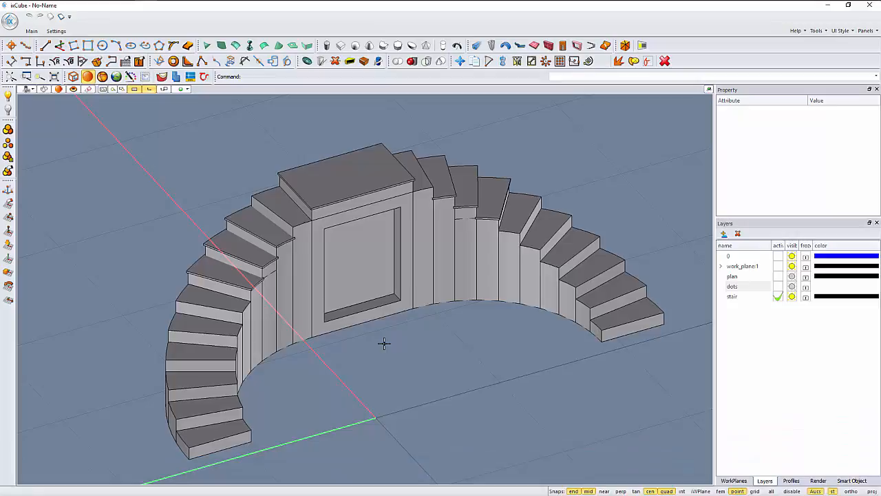
Widen the render materials area and import the Concrete 1 material from the database's Arroway Pavements group.
{"action": "middle_click_drag", "start_coordinate": [384, 343], "coordinate": [358, 355]}
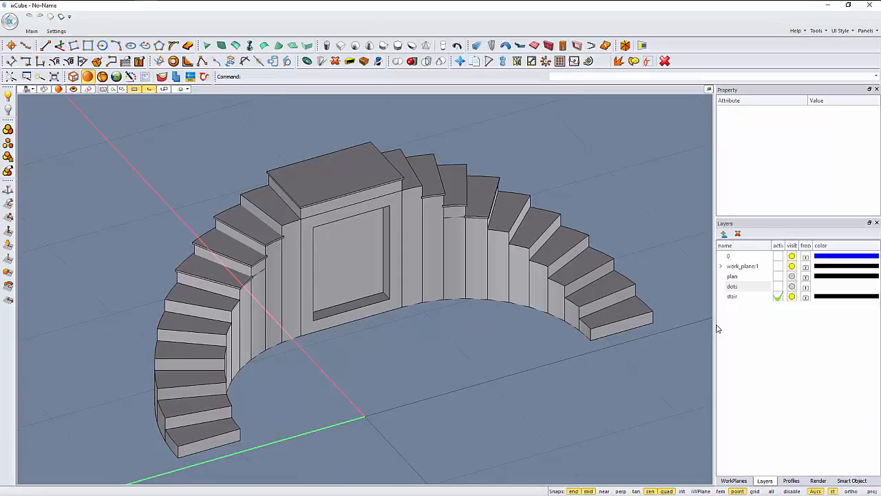
{"action": "left_click_drag", "start_coordinate": [715, 322], "coordinate": [668, 334]}
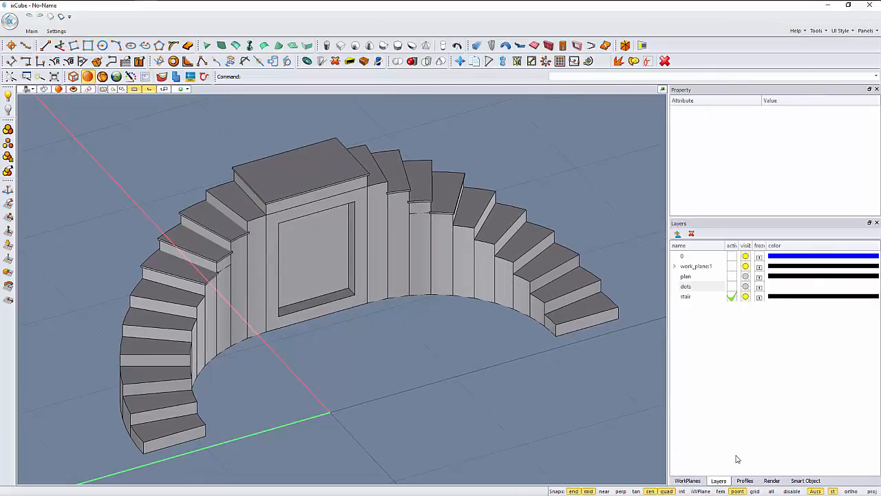
{"action": "left_click", "coordinate": [771, 481]}
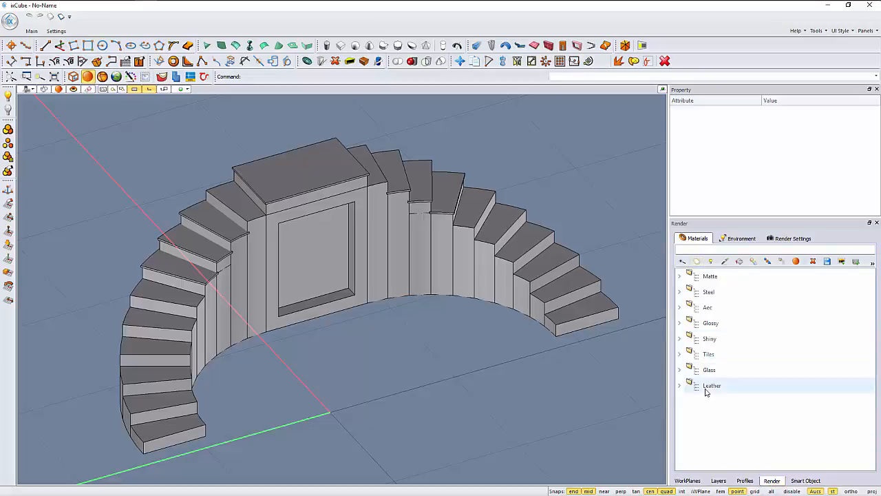
{"action": "left_click", "coordinate": [856, 262]}
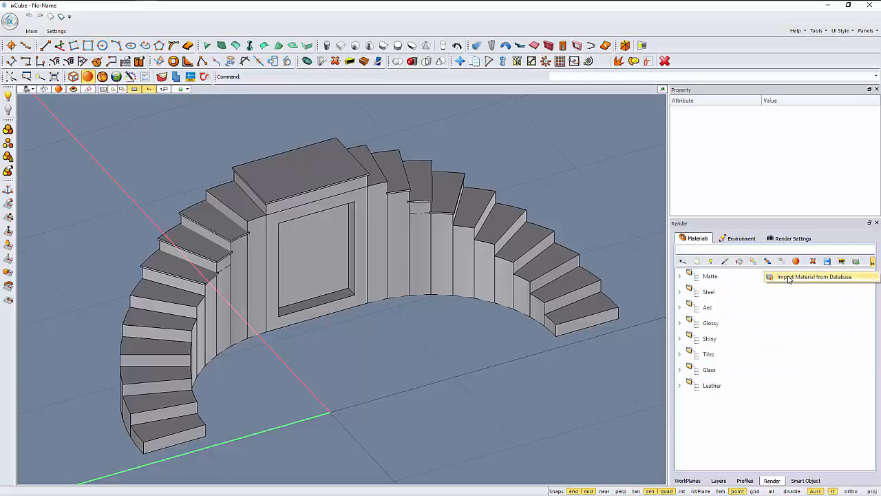
{"action": "left_click", "coordinate": [789, 276]}
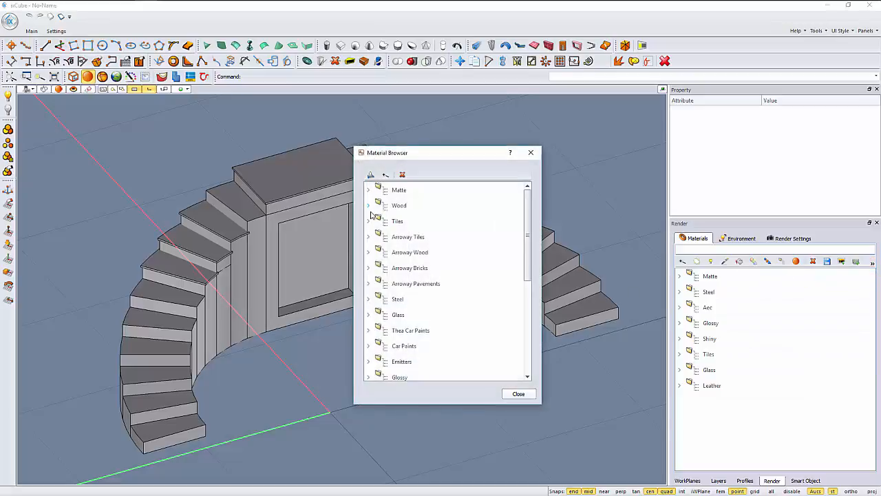
{"action": "right_click", "coordinate": [398, 256]}
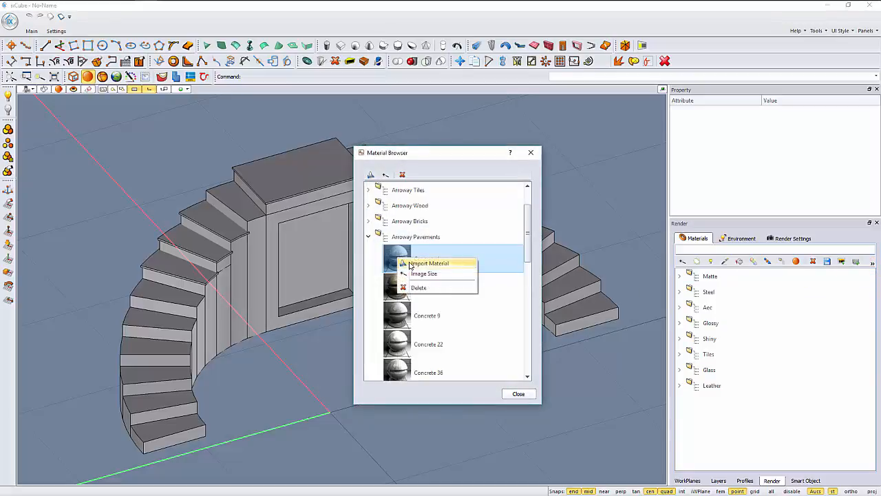
{"action": "left_click", "coordinate": [412, 264]}
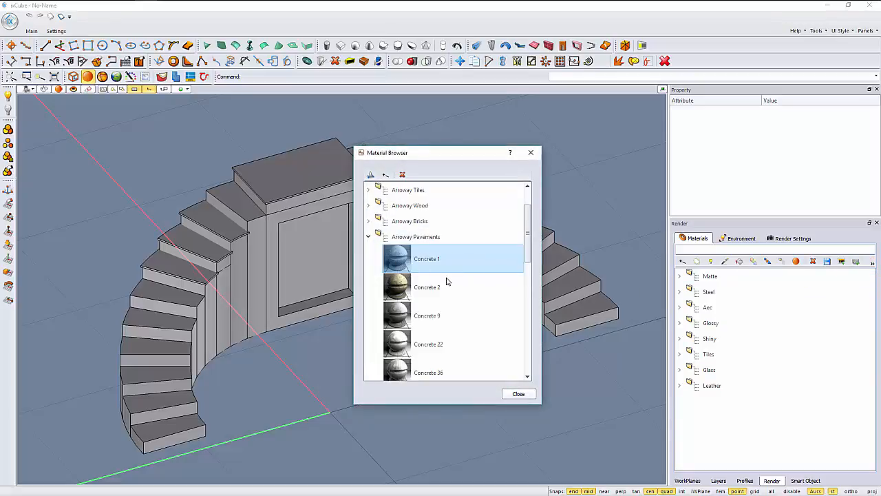
Import the Concrete 36 and Pavement 06 materials from the Arroway Pavements group and close the material browser.
{"action": "scroll", "coordinate": [452, 282], "scroll_direction": "down", "scroll_amount": 1}
{"action": "right_click", "coordinate": [400, 321]}
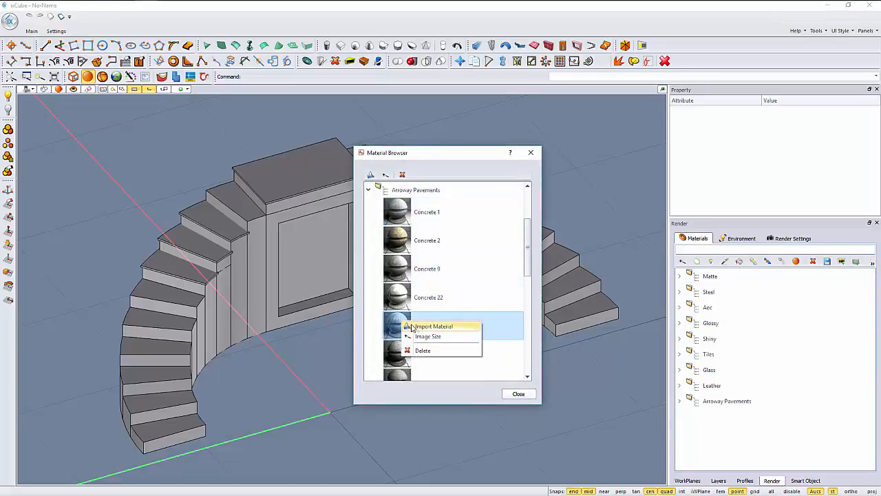
{"action": "left_click", "coordinate": [415, 325]}
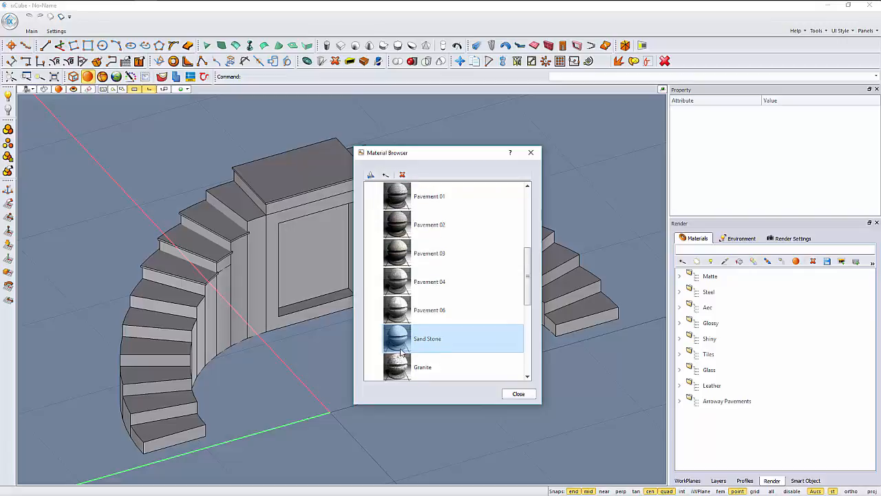
{"action": "scroll", "coordinate": [416, 338], "scroll_direction": "down", "scroll_amount": 2}
{"action": "scroll", "coordinate": [411, 319], "scroll_direction": "up", "scroll_amount": 1}
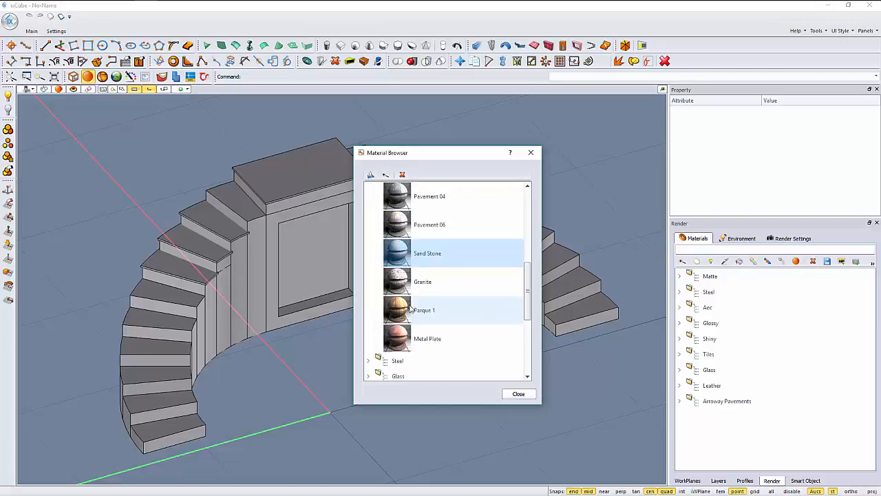
{"action": "left_click", "coordinate": [400, 226]}
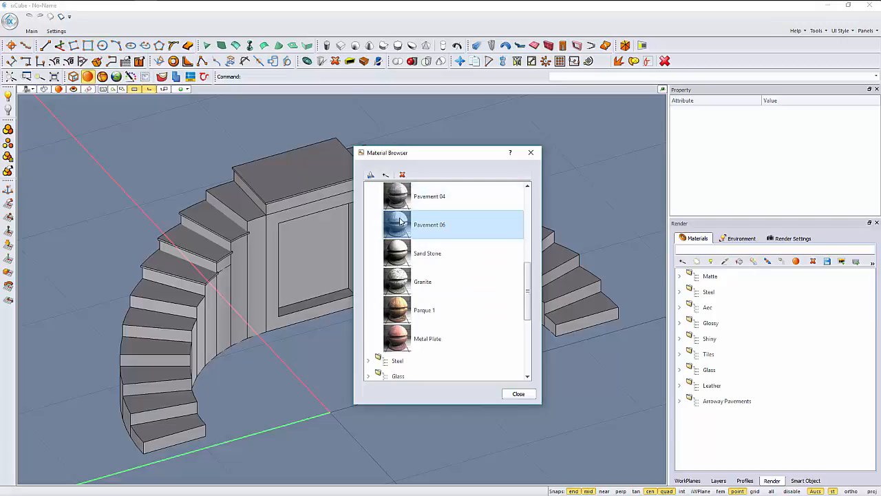
{"action": "right_click", "coordinate": [400, 221]}
{"action": "left_click", "coordinate": [415, 226]}
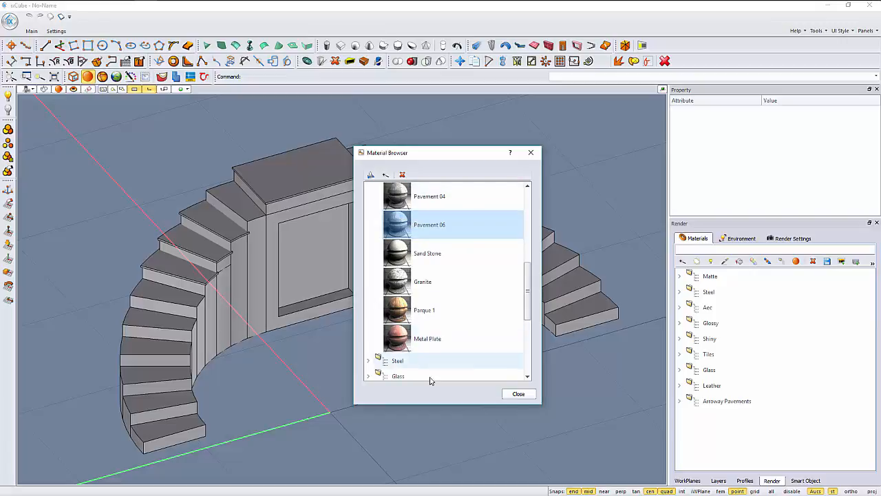
{"action": "left_click", "coordinate": [516, 394]}
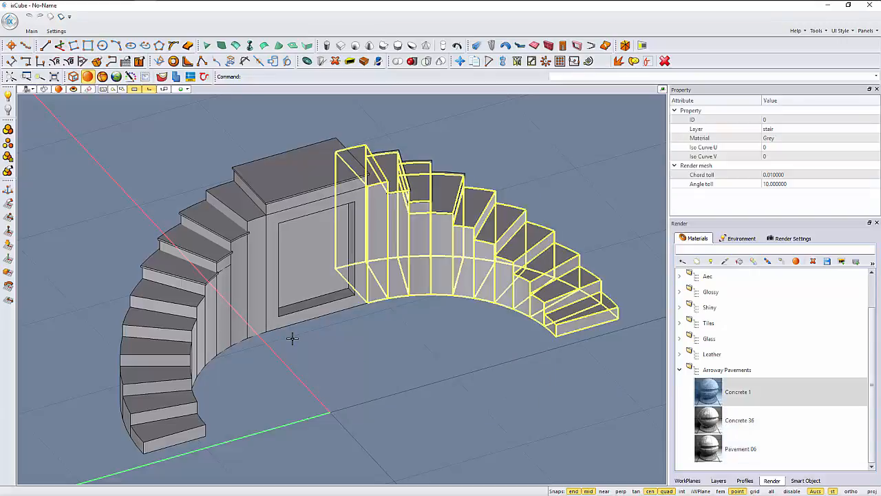
Apply the Concrete 1 material to both staircase bodies and the central landing block, leaving out the overhanging slabs.
{"action": "left_click", "coordinate": [247, 322], "text": "shift"}
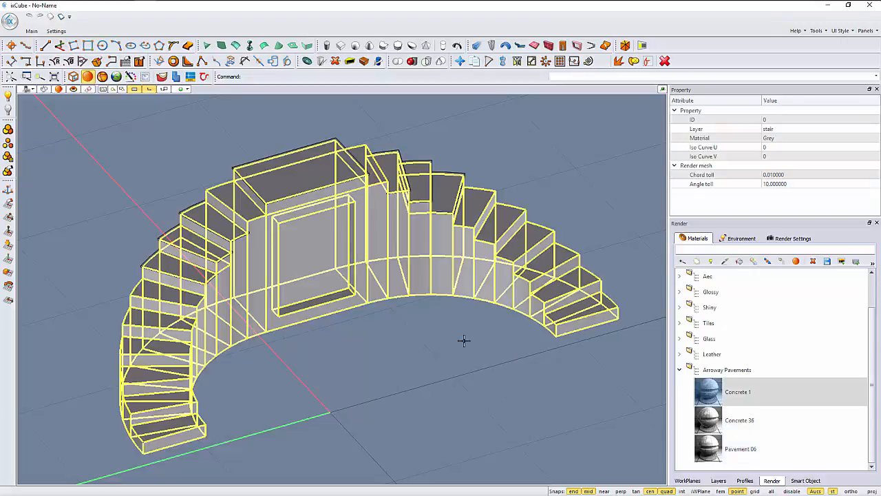
{"action": "right_click", "coordinate": [707, 393]}
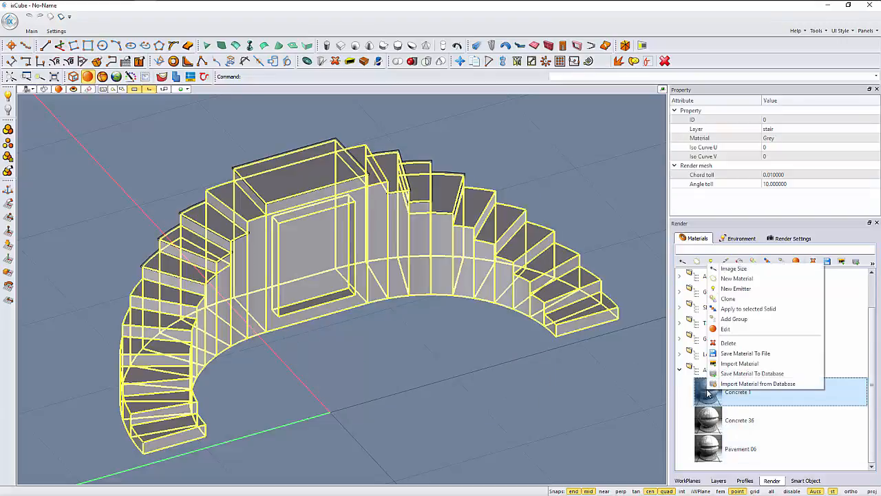
{"action": "left_click", "coordinate": [742, 309]}
{"action": "left_click", "coordinate": [392, 335]}
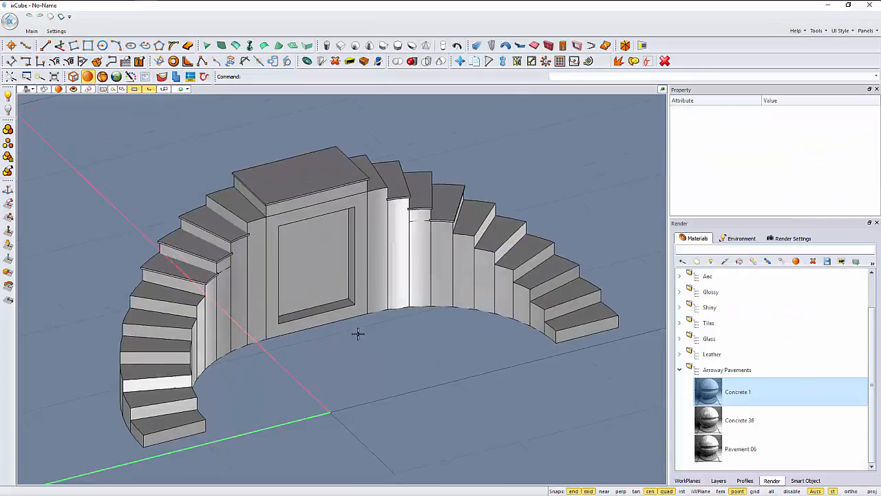
Switch the viewport to textured shading to display the applied material on the model.
{"action": "middle_click_drag", "start_coordinate": [358, 333], "coordinate": [352, 325]}
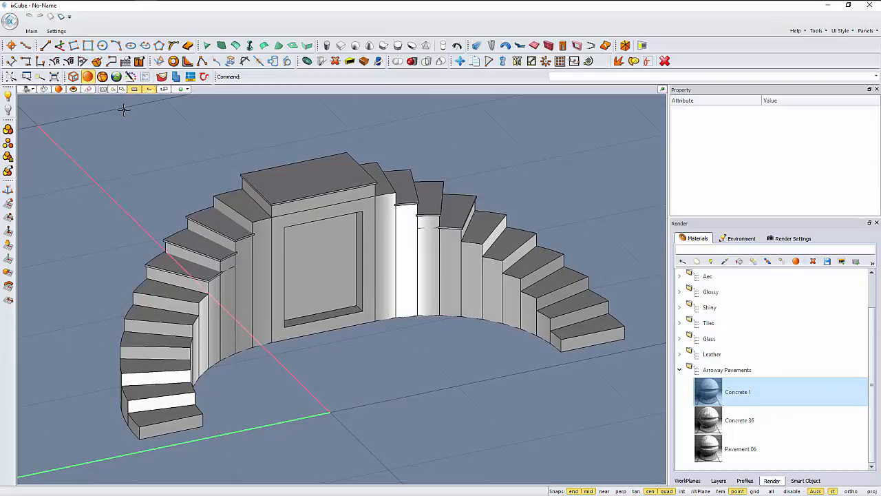
{"action": "scroll", "coordinate": [289, 219], "scroll_direction": "up", "scroll_amount": 2}
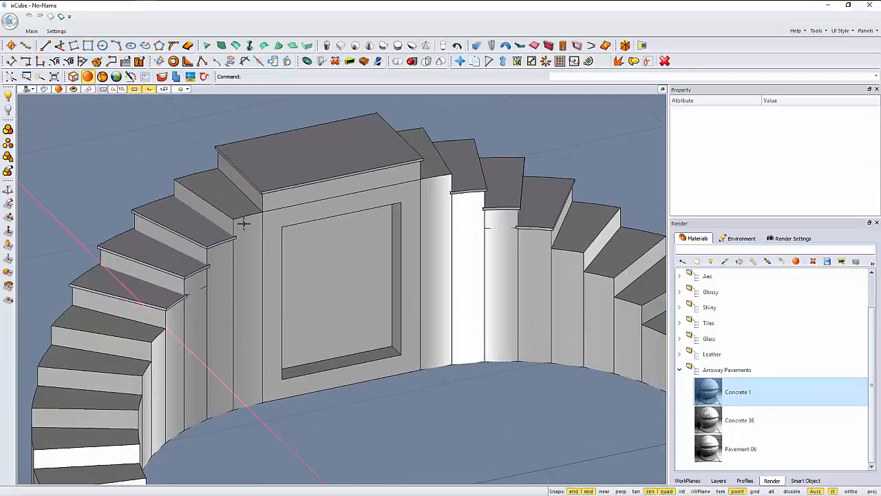
{"action": "left_click", "coordinate": [102, 76]}
{"action": "scroll", "coordinate": [325, 228], "scroll_direction": "down", "scroll_amount": 2}
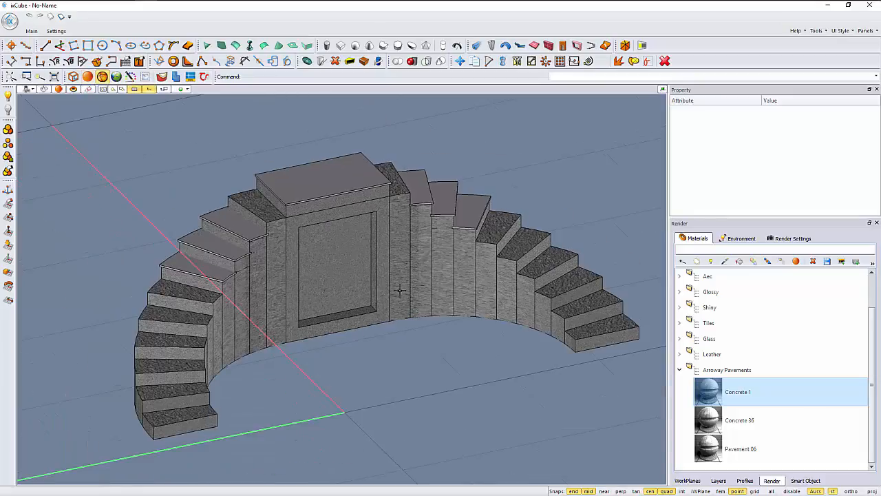
Examine the concrete texture on the treads, risers and curved walls of both staircases from several angles.
{"action": "middle_click_drag", "start_coordinate": [399, 289], "coordinate": [323, 263]}
{"action": "scroll", "coordinate": [322, 261], "scroll_direction": "up", "scroll_amount": 6}
{"action": "scroll", "coordinate": [315, 256], "scroll_direction": "down", "scroll_amount": 6}
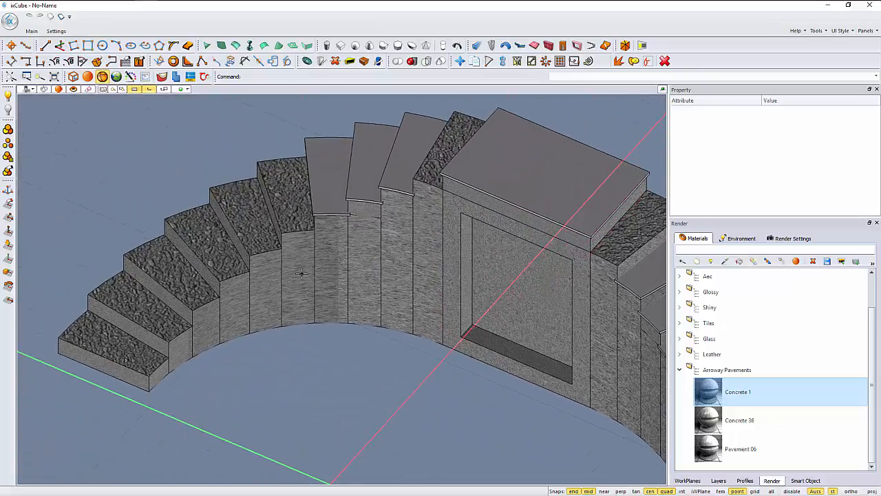
{"action": "scroll", "coordinate": [225, 214], "scroll_direction": "up", "scroll_amount": 6}
{"action": "scroll", "coordinate": [226, 214], "scroll_direction": "down", "scroll_amount": 6}
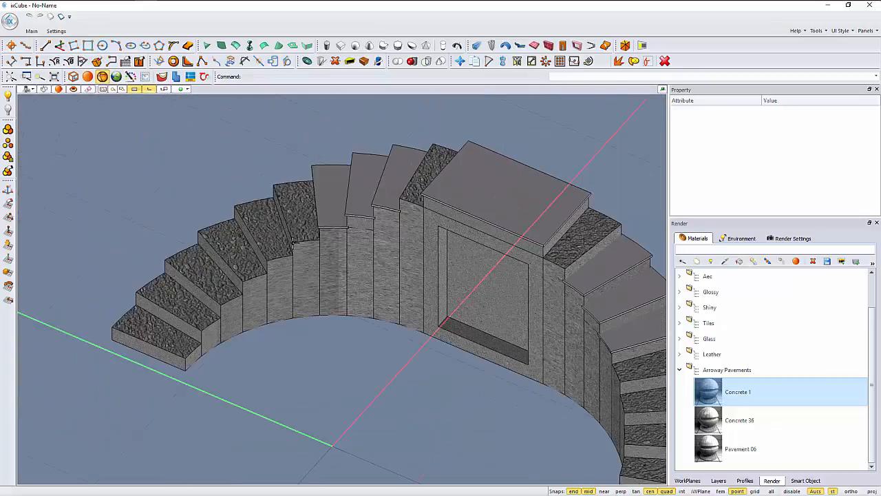
{"action": "middle_click_drag", "start_coordinate": [307, 261], "coordinate": [207, 302]}
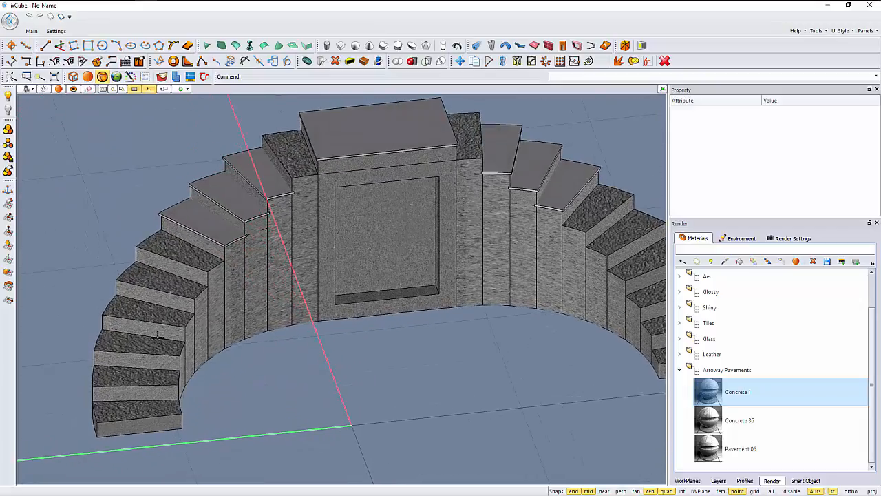
{"action": "scroll", "coordinate": [124, 331], "scroll_direction": "up", "scroll_amount": 5}
{"action": "scroll", "coordinate": [224, 270], "scroll_direction": "down", "scroll_amount": 5}
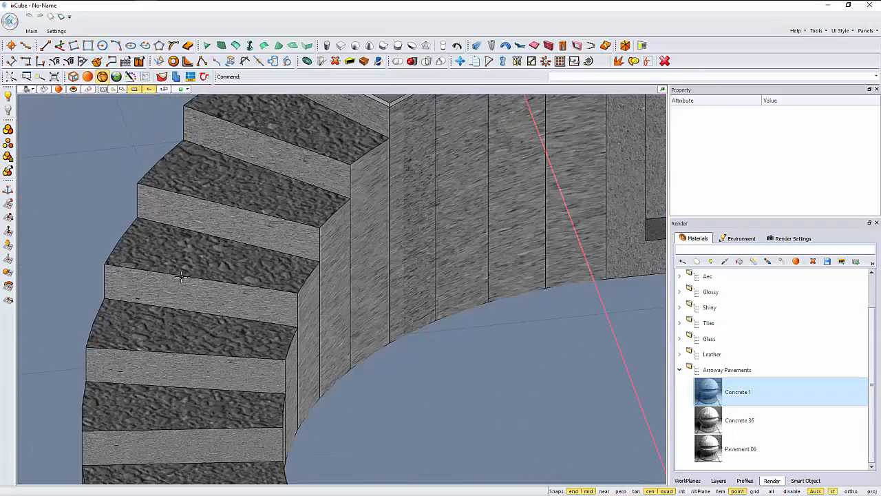
Start the UV Map editor with box mapping on the concrete staircase and landing body.
{"action": "middle_click_drag", "start_coordinate": [310, 295], "coordinate": [231, 336]}
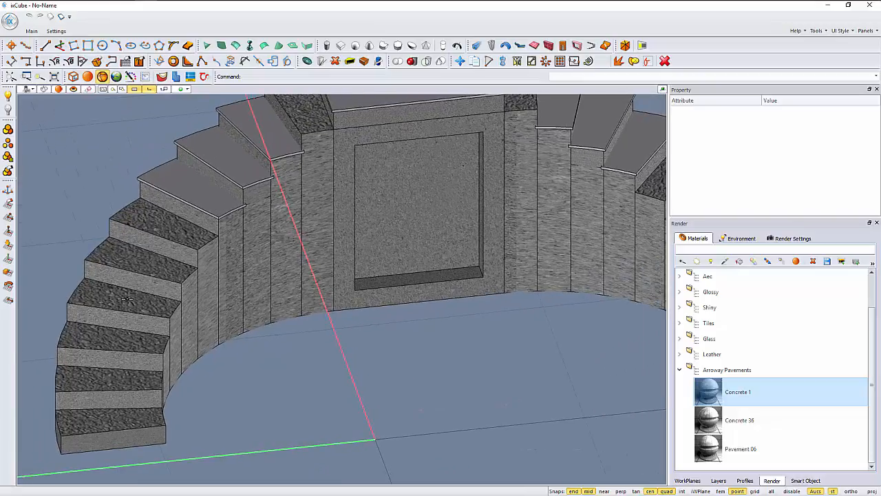
{"action": "scroll", "coordinate": [126, 298], "scroll_direction": "up", "scroll_amount": 5}
{"action": "scroll", "coordinate": [126, 298], "scroll_direction": "down", "scroll_amount": 10}
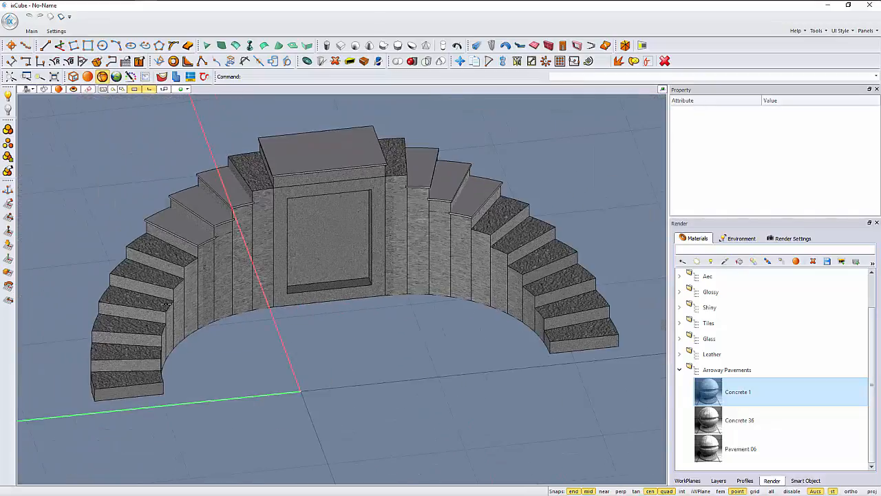
{"action": "middle_click_drag", "start_coordinate": [338, 310], "coordinate": [338, 350]}
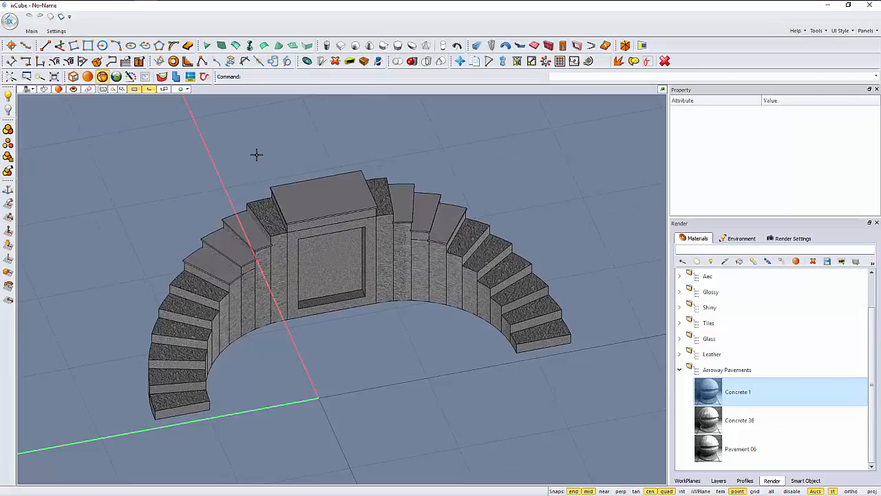
{"action": "left_click", "coordinate": [31, 31]}
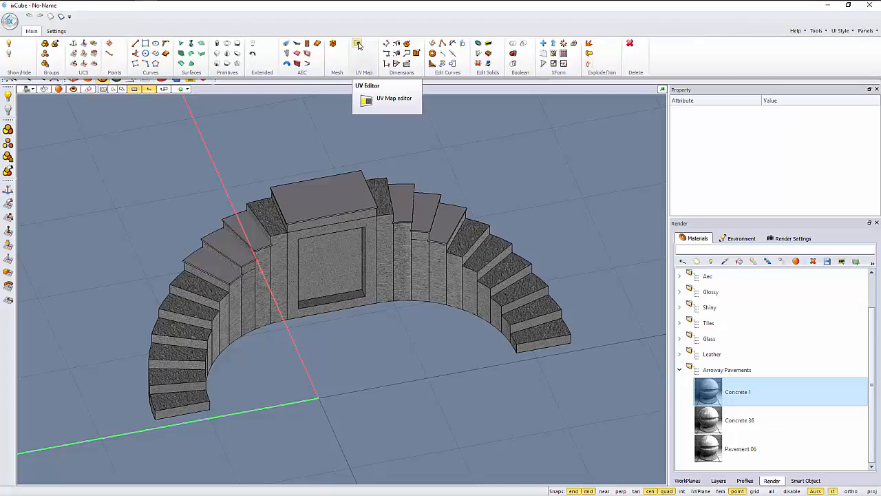
{"action": "left_click", "coordinate": [358, 45]}
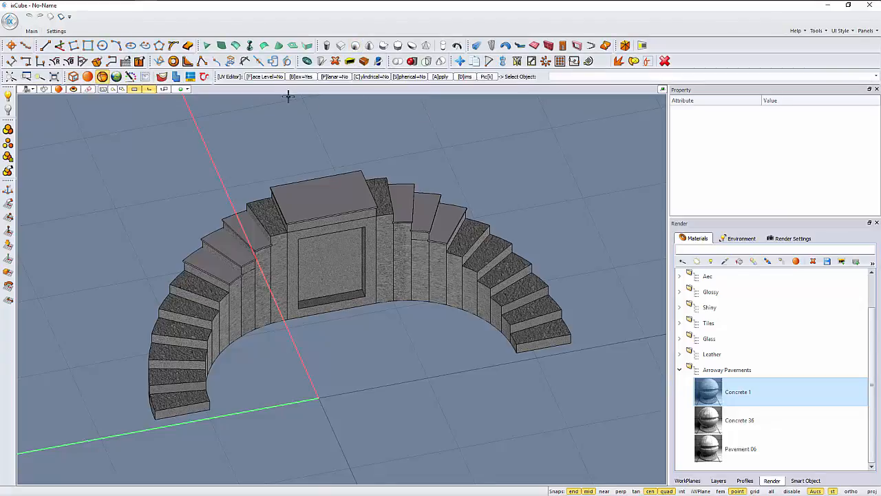
{"action": "left_click", "coordinate": [323, 291]}
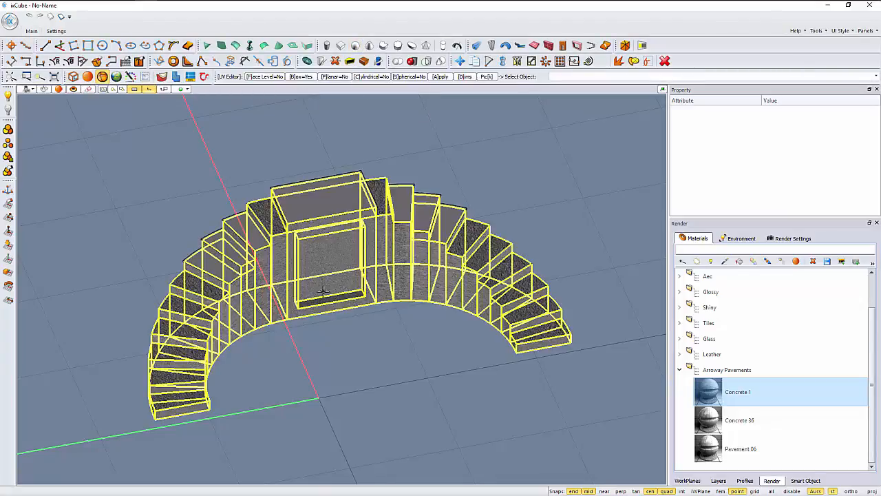
{"action": "right_click", "coordinate": [318, 163]}
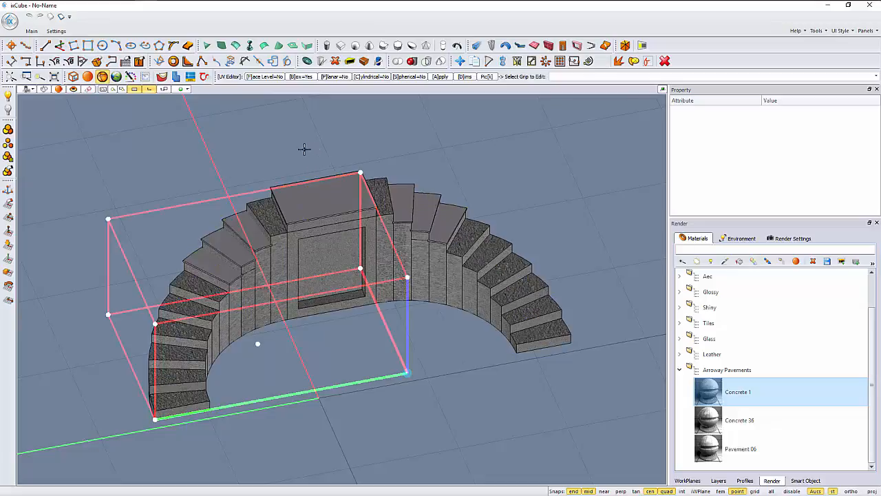
Set the mapping box size to 100,100,100 and apply it to the concrete body.
{"action": "left_click", "coordinate": [266, 78]}
{"action": "left_click", "coordinate": [269, 78]}
{"action": "left_click", "coordinate": [267, 77]}
{"action": "left_click", "coordinate": [272, 79]}
{"action": "left_click", "coordinate": [463, 78]}
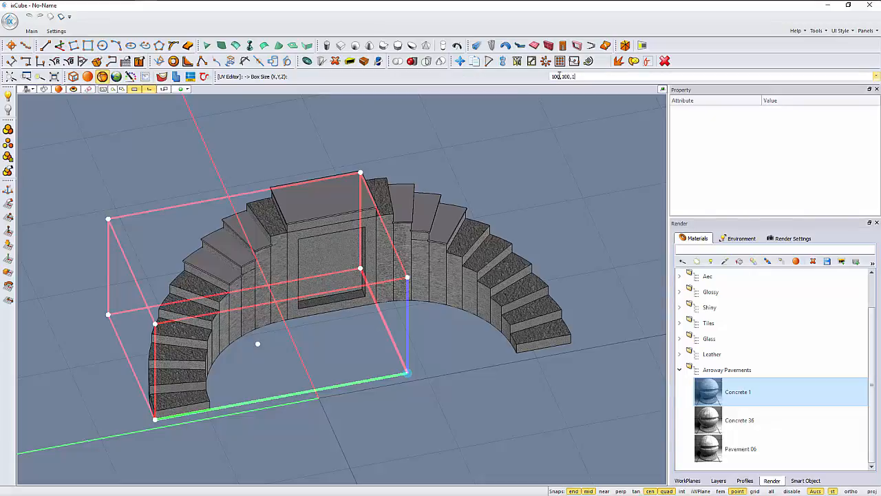
{"action": "key", "text": "Return"}
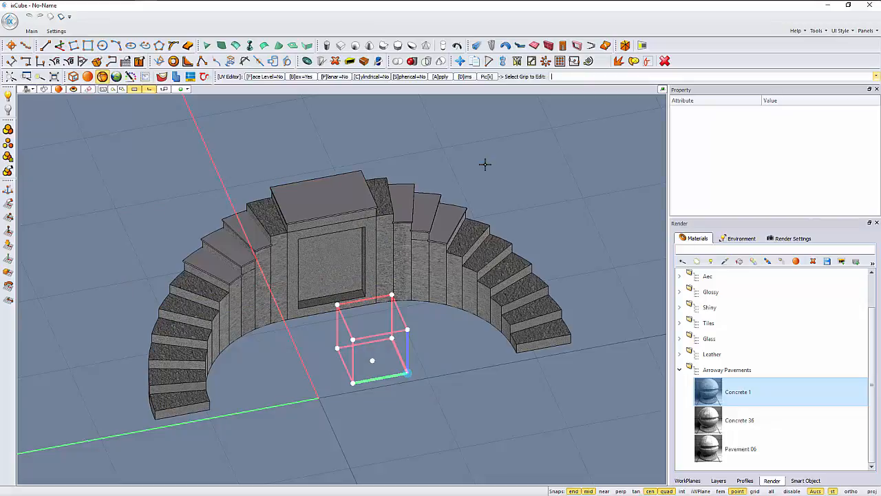
{"action": "left_click", "coordinate": [446, 78]}
Examine the remapped concrete texture up close on the curved walls, the recessed front panel and the treads.
{"action": "scroll", "coordinate": [289, 344], "scroll_direction": "up", "scroll_amount": 10}
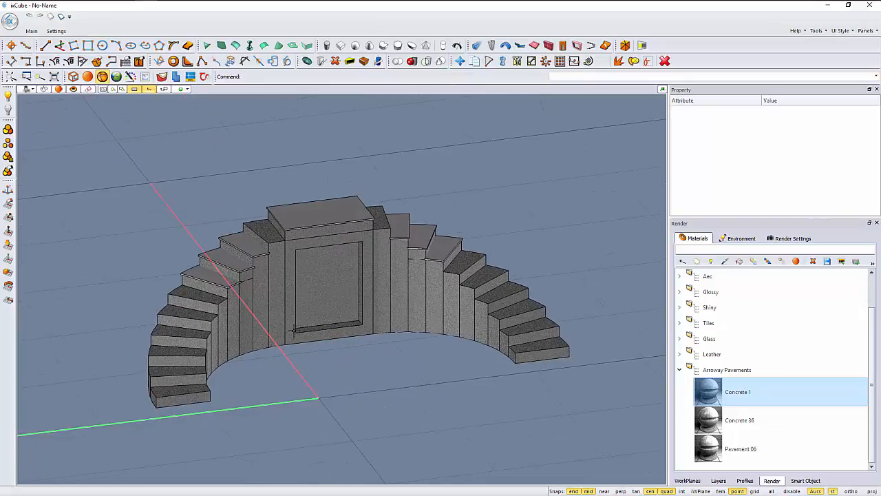
{"action": "scroll", "coordinate": [207, 283], "scroll_direction": "down", "scroll_amount": 5}
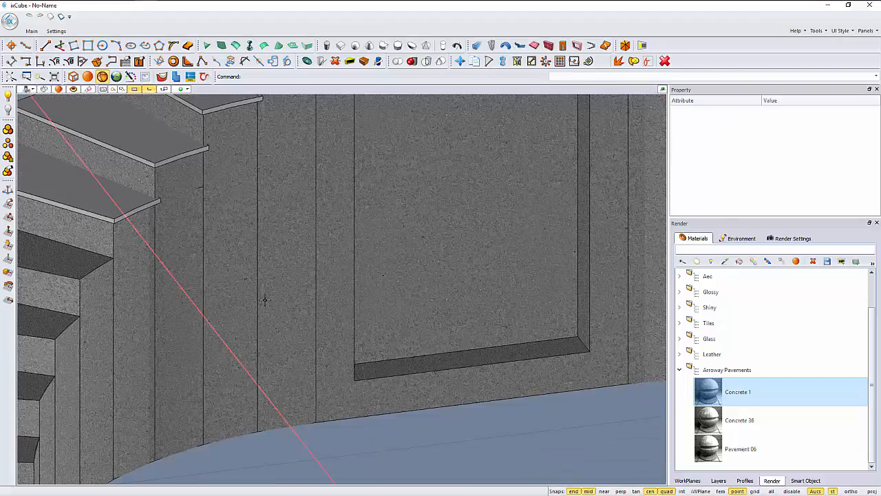
{"action": "middle_click_drag", "start_coordinate": [268, 300], "coordinate": [208, 305]}
{"action": "scroll", "coordinate": [208, 305], "scroll_direction": "up", "scroll_amount": 6}
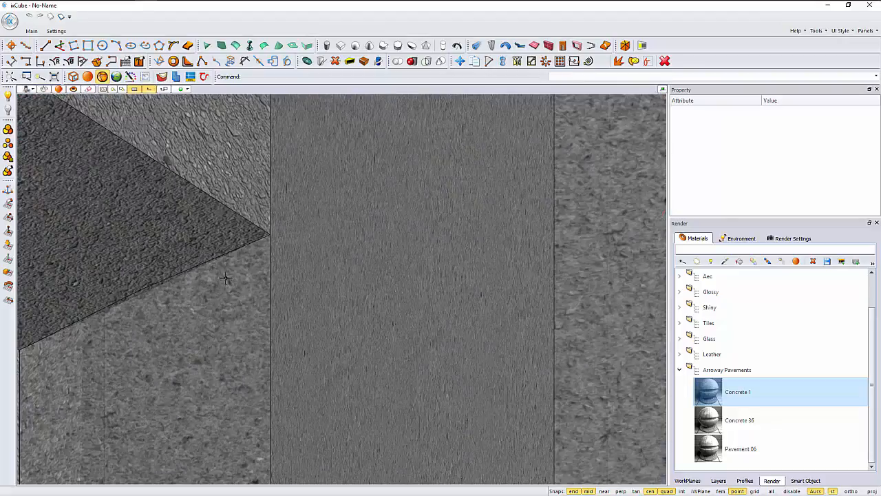
{"action": "scroll", "coordinate": [249, 263], "scroll_direction": "down", "scroll_amount": 5}
{"action": "scroll", "coordinate": [249, 263], "scroll_direction": "down", "scroll_amount": 2}
{"action": "middle_click_drag", "start_coordinate": [234, 305], "coordinate": [309, 304]}
{"action": "scroll", "coordinate": [283, 238], "scroll_direction": "up", "scroll_amount": 5}
{"action": "scroll", "coordinate": [284, 239], "scroll_direction": "up", "scroll_amount": 2}
{"action": "scroll", "coordinate": [284, 238], "scroll_direction": "down", "scroll_amount": 7}
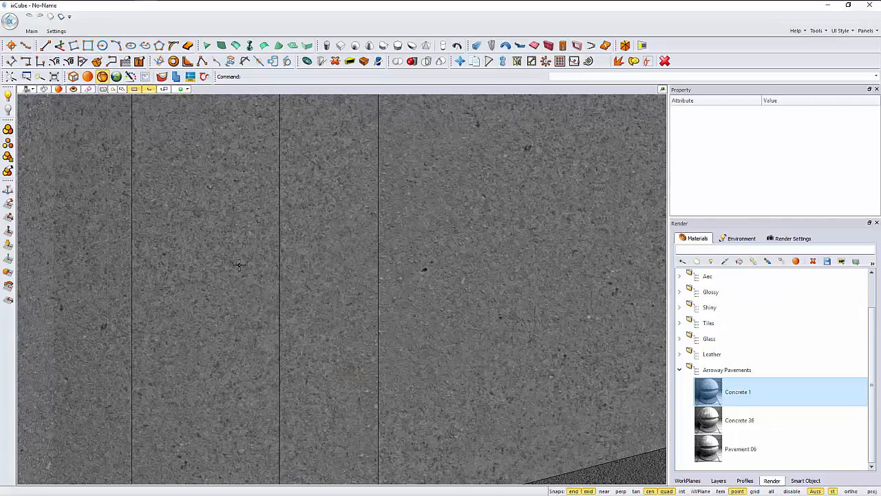
{"action": "scroll", "coordinate": [196, 269], "scroll_direction": "up", "scroll_amount": 4}
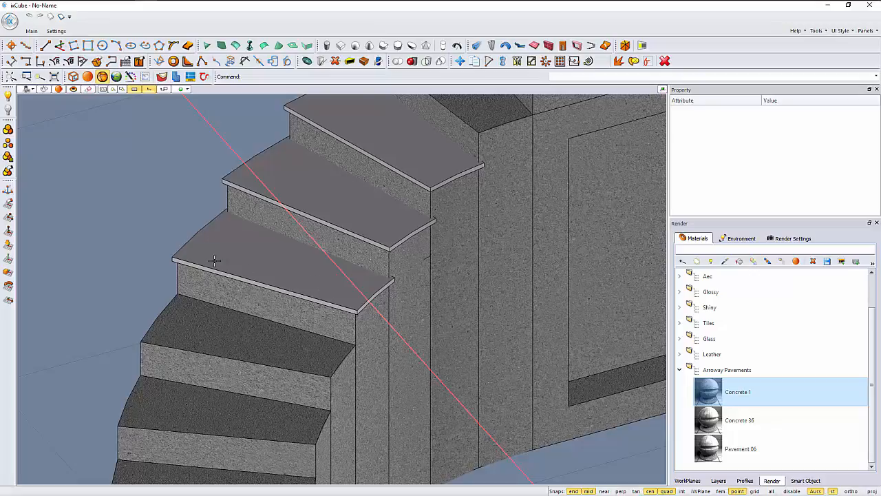
Select the three overhanging tread slabs on the flight beside the red axis.
{"action": "left_click", "coordinate": [187, 241]}
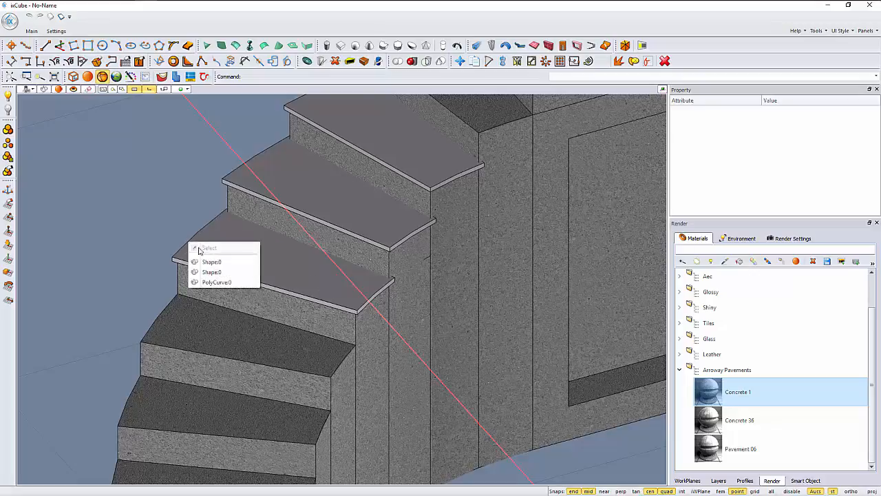
{"action": "left_click", "coordinate": [210, 258]}
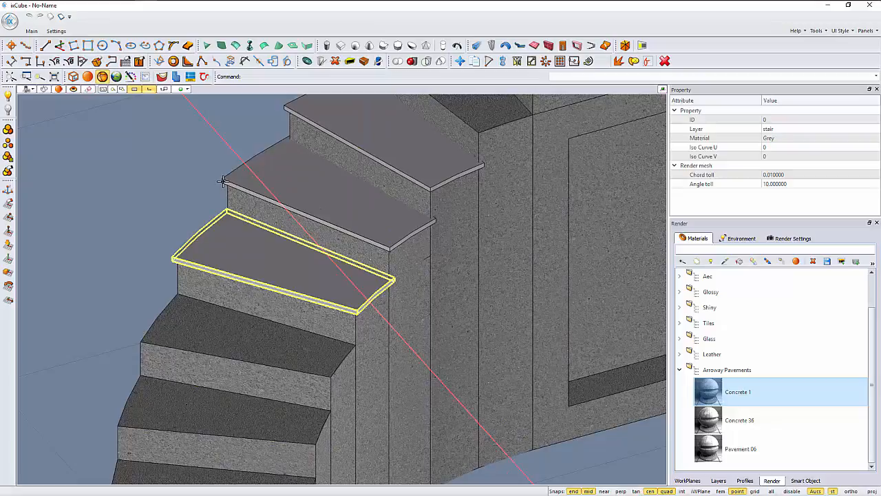
{"action": "left_click", "coordinate": [222, 180]}
{"action": "left_click", "coordinate": [242, 212]}
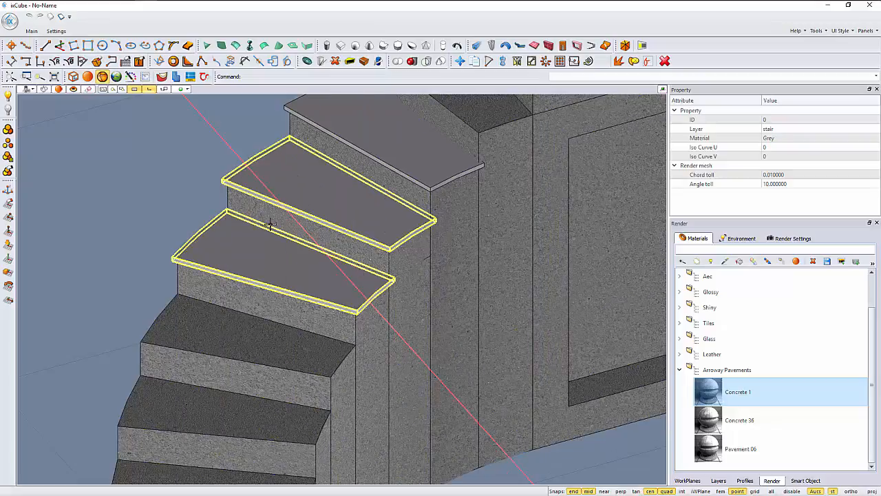
{"action": "middle_click_drag", "start_coordinate": [309, 214], "coordinate": [262, 284]}
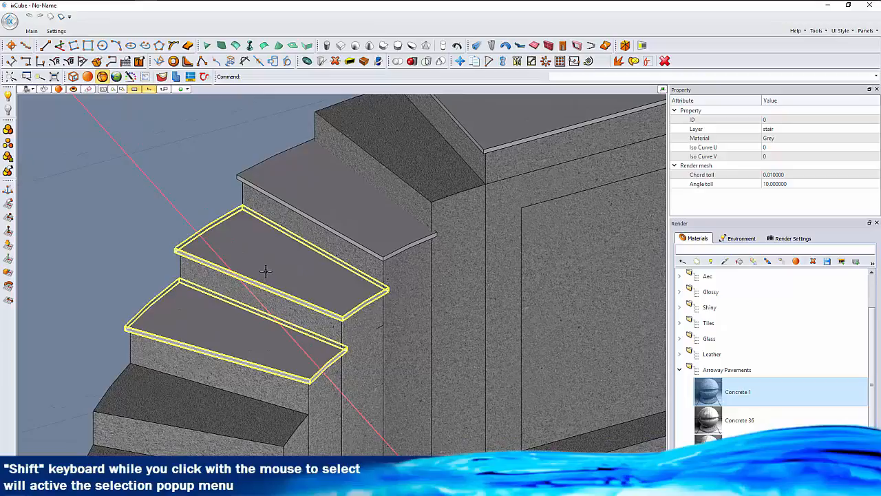
{"action": "left_click", "coordinate": [353, 241], "text": "shift"}
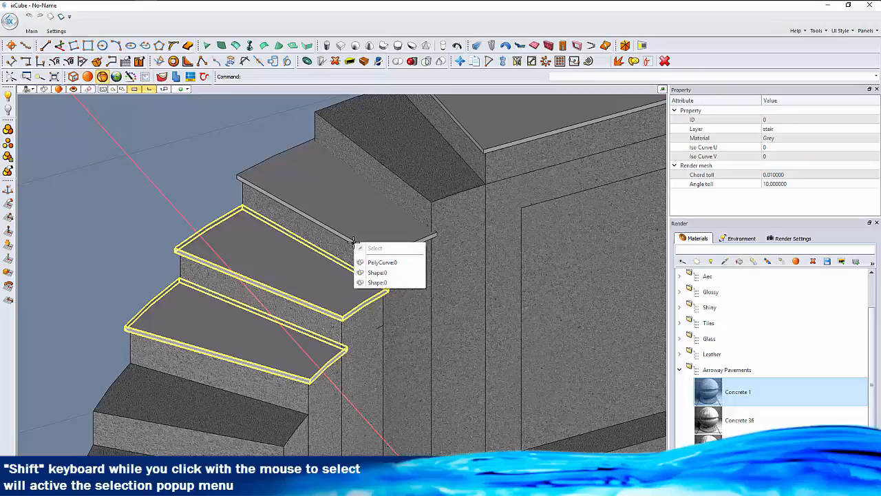
{"action": "left_click", "coordinate": [379, 282]}
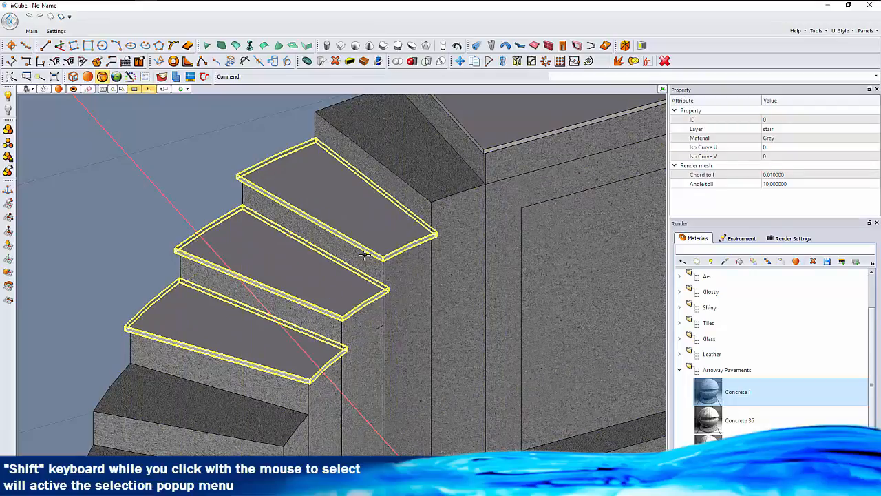
Add the landing's top slab and the three overhanging slabs of the opposite flight to the selection.
{"action": "middle_click_drag", "start_coordinate": [380, 284], "coordinate": [289, 293]}
{"action": "left_click", "coordinate": [420, 201], "text": "shift"}
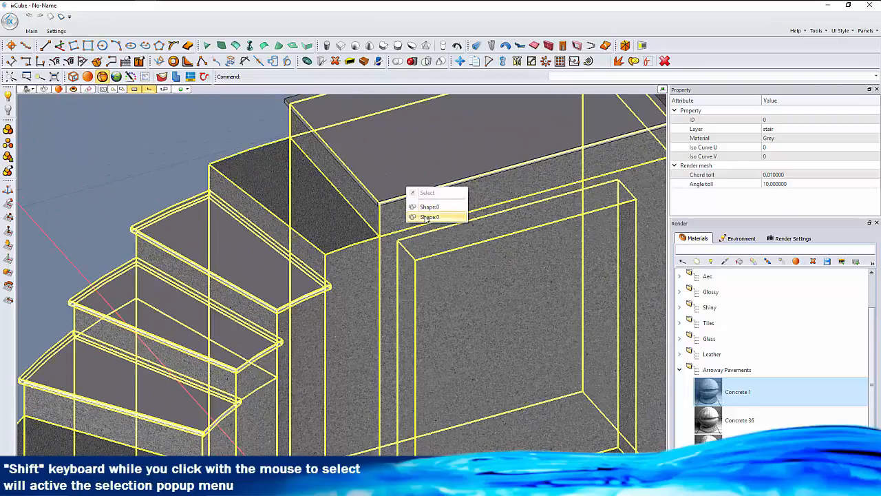
{"action": "left_click", "coordinate": [427, 209]}
{"action": "middle_click_drag", "start_coordinate": [620, 202], "coordinate": [310, 236]}
{"action": "left_click", "coordinate": [475, 205], "text": "shift"}
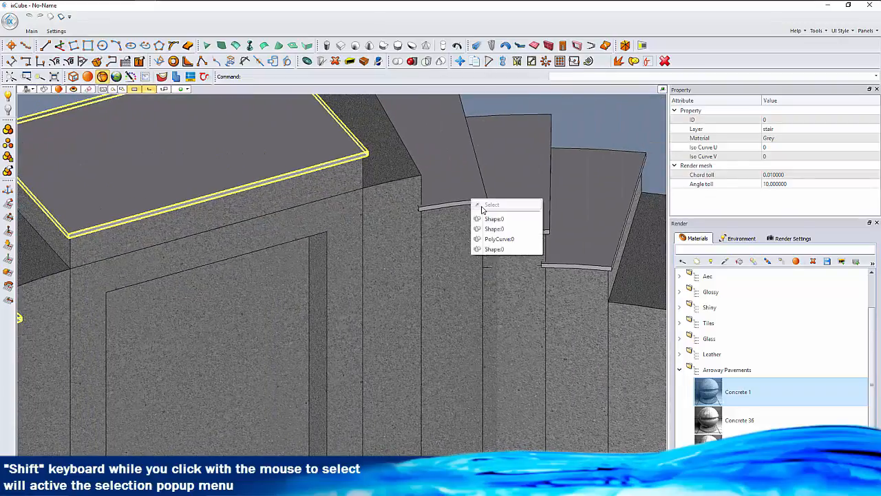
{"action": "left_click", "coordinate": [486, 219]}
{"action": "left_click", "coordinate": [547, 229], "text": "shift"}
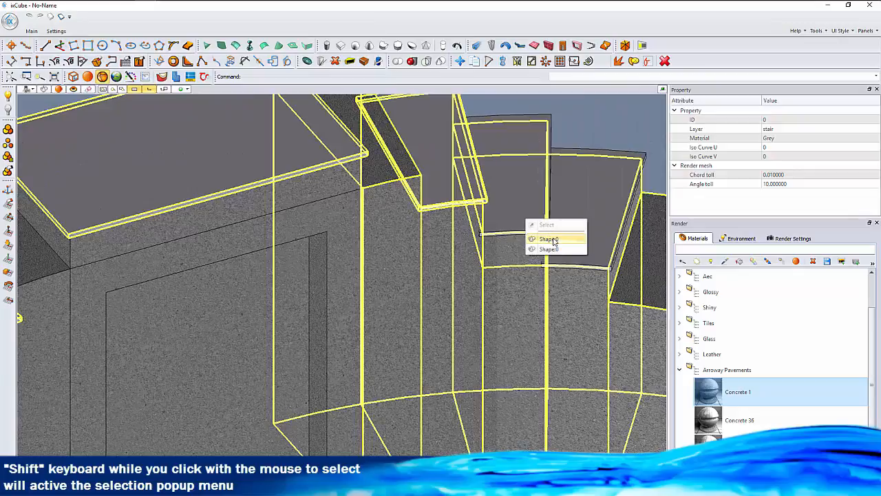
{"action": "left_click", "coordinate": [549, 248]}
{"action": "left_click", "coordinate": [594, 262], "text": "shift"}
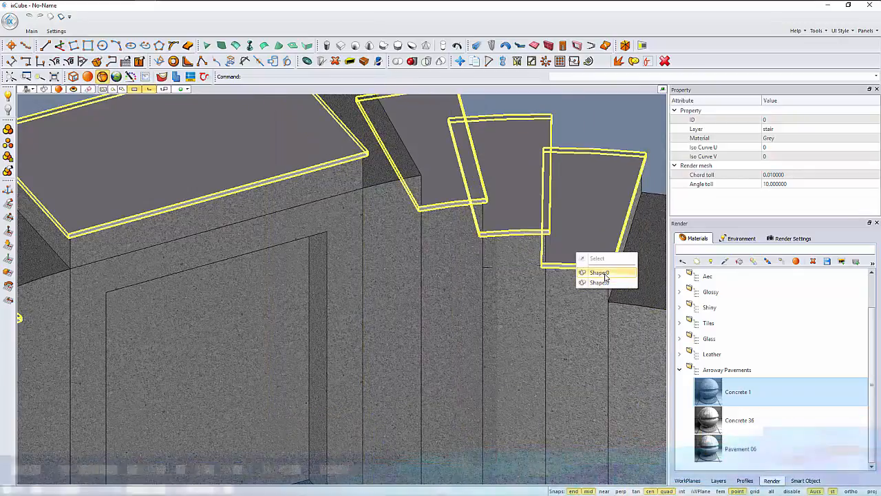
{"action": "left_click", "coordinate": [606, 277]}
Apply the Pavement 06 material to the selected slabs and clear the selection.
{"action": "scroll", "coordinate": [536, 271], "scroll_direction": "down", "scroll_amount": 5}
{"action": "middle_click_drag", "start_coordinate": [449, 296], "coordinate": [433, 260]}
{"action": "mouse_move", "coordinate": [328, 260]}
{"action": "middle_mouse_down"}
{"action": "mouse_move", "coordinate": [318, 249]}
{"action": "mouse_move", "coordinate": [337, 258]}
{"action": "middle_mouse_up"}
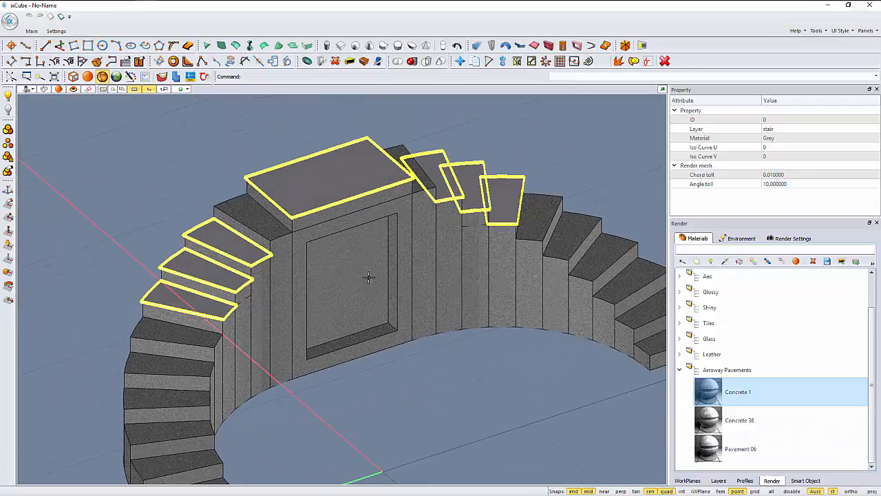
{"action": "left_click", "coordinate": [709, 447]}
{"action": "right_click", "coordinate": [711, 449]}
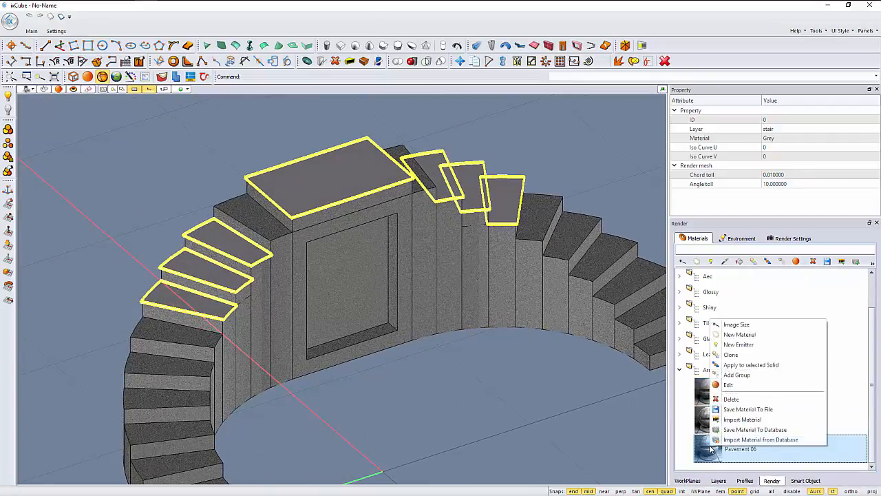
{"action": "left_click", "coordinate": [747, 364]}
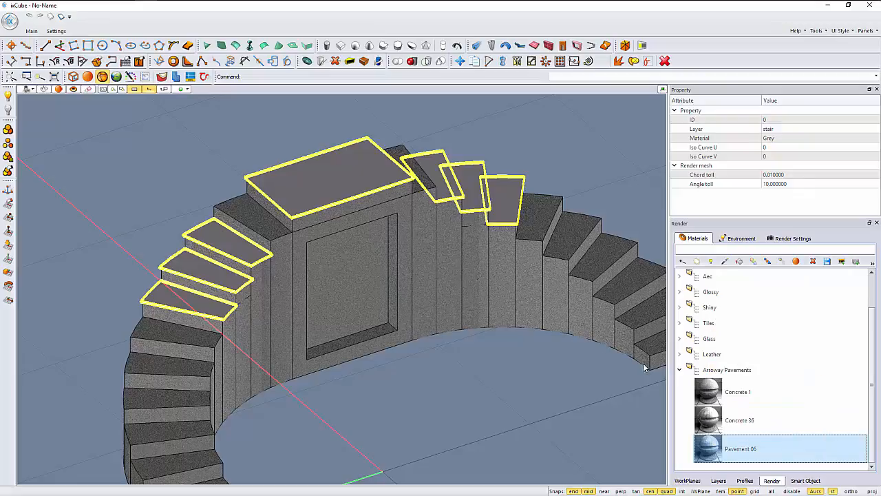
{"action": "left_click", "coordinate": [415, 375]}
Offset the face edges of the bare tread just below the landing slightly outward, on the flight beside the red axis.
{"action": "mouse_move", "coordinate": [337, 331]}
{"action": "middle_mouse_down"}
{"action": "mouse_move", "coordinate": [326, 344]}
{"action": "mouse_move", "coordinate": [335, 350]}
{"action": "mouse_move", "coordinate": [298, 338]}
{"action": "mouse_move", "coordinate": [295, 310]}
{"action": "mouse_move", "coordinate": [311, 304]}
{"action": "mouse_move", "coordinate": [334, 340]}
{"action": "middle_mouse_up"}
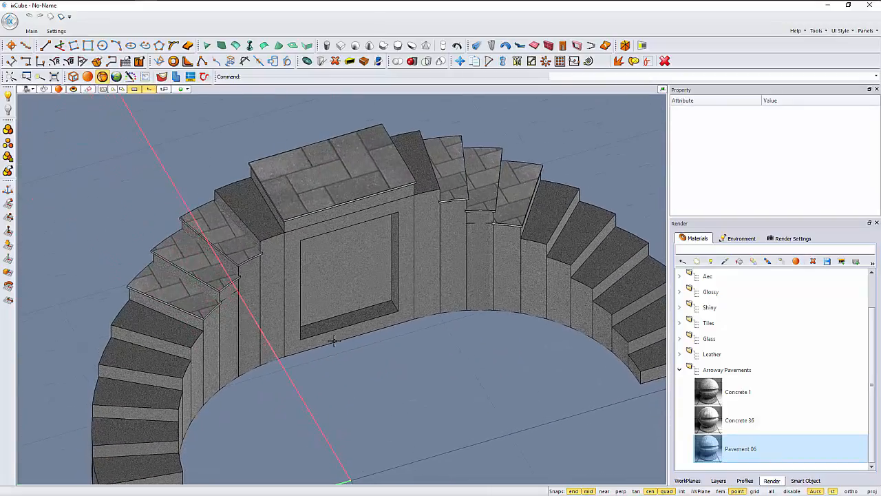
{"action": "scroll", "coordinate": [276, 293], "scroll_direction": "up", "scroll_amount": 10}
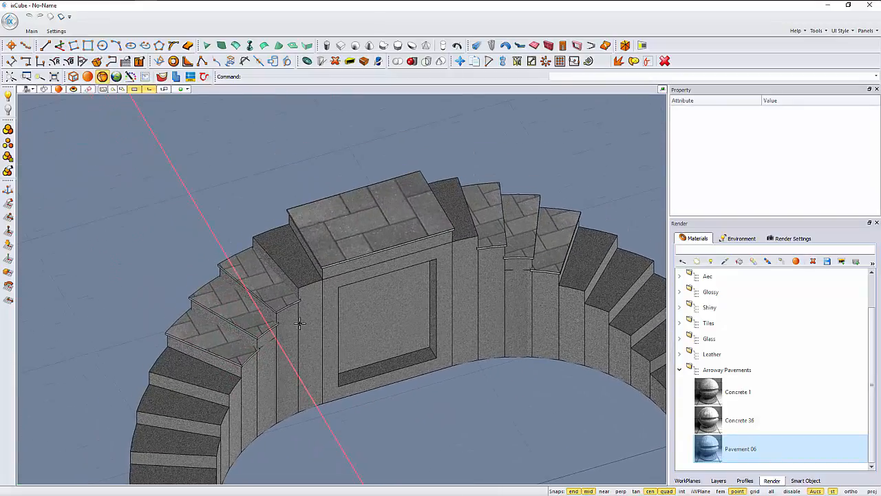
{"action": "scroll", "coordinate": [224, 275], "scroll_direction": "down", "scroll_amount": 5}
{"action": "middle_click_drag", "start_coordinate": [273, 259], "coordinate": [237, 278]}
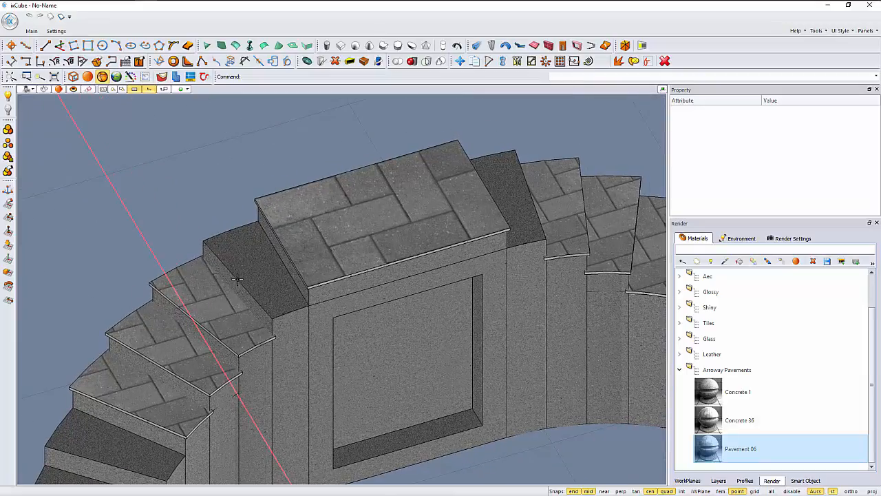
{"action": "scroll", "coordinate": [235, 274], "scroll_direction": "up", "scroll_amount": 4}
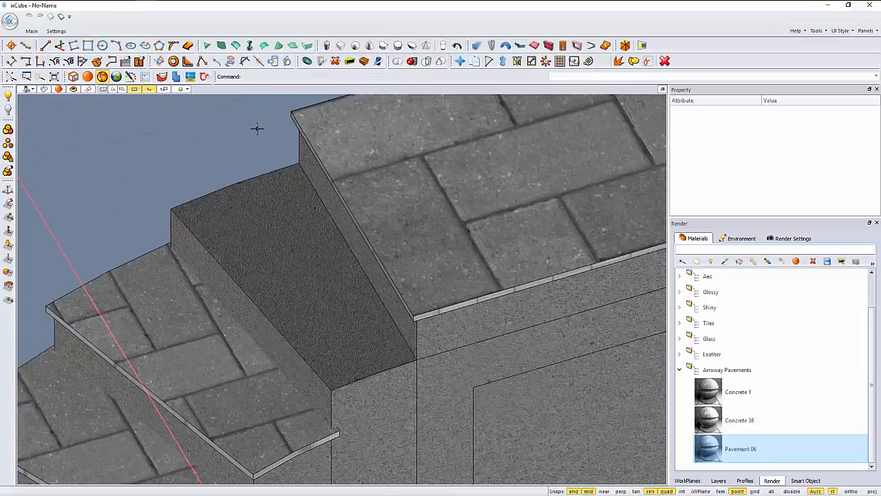
{"action": "left_click", "coordinate": [188, 46]}
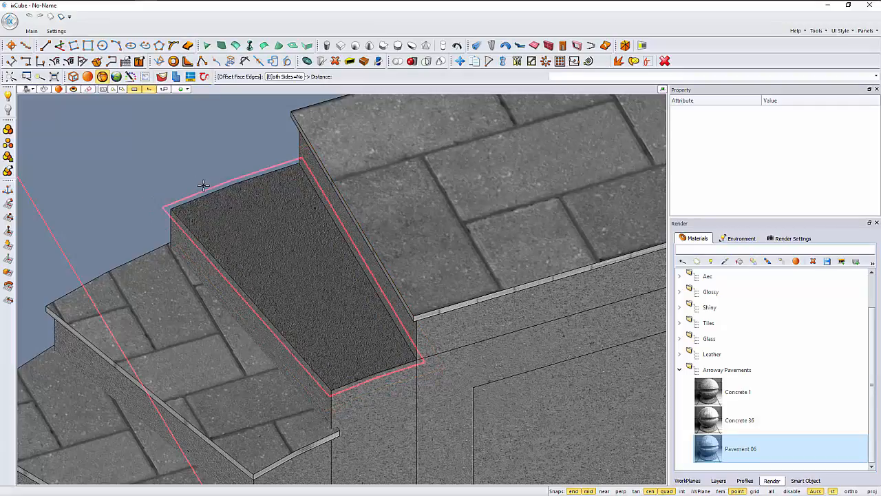
{"action": "left_click", "coordinate": [197, 186]}
{"action": "scroll", "coordinate": [158, 202], "scroll_direction": "up", "scroll_amount": 3}
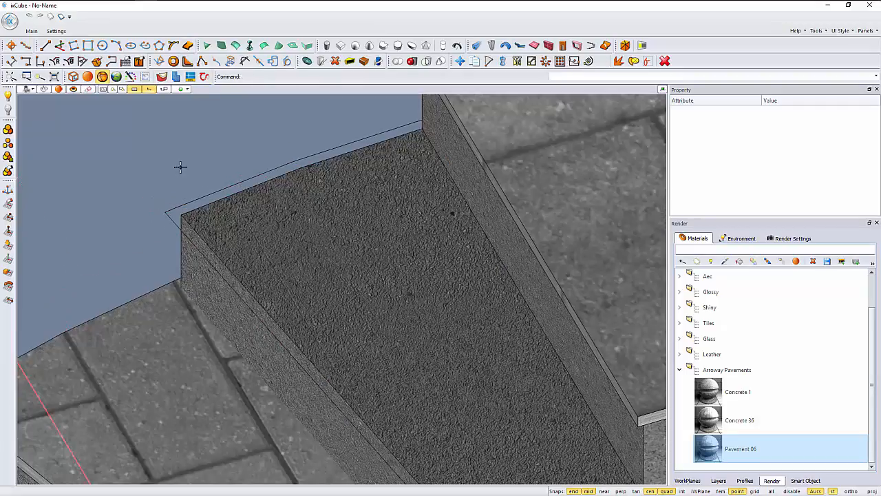
Create a planar surface from the tread's offset outline beside the red axis and pull it up 2.5 into a slab.
{"action": "left_click", "coordinate": [220, 47]}
{"action": "left_click", "coordinate": [156, 196]}
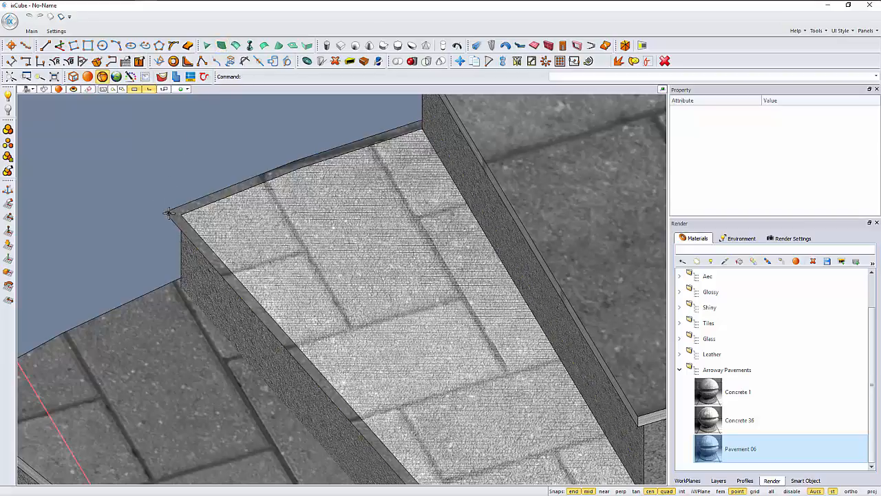
{"action": "scroll", "coordinate": [170, 204], "scroll_direction": "up", "scroll_amount": 2}
{"action": "left_click", "coordinate": [176, 216]}
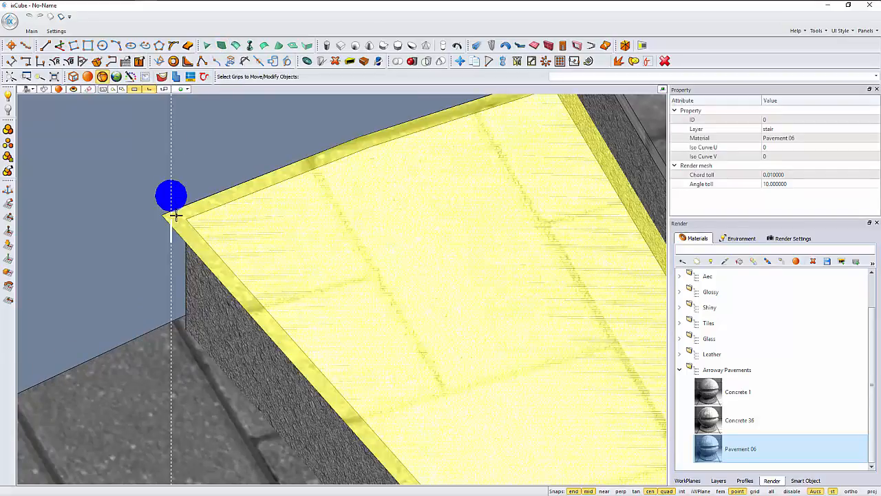
{"action": "left_click", "coordinate": [172, 195]}
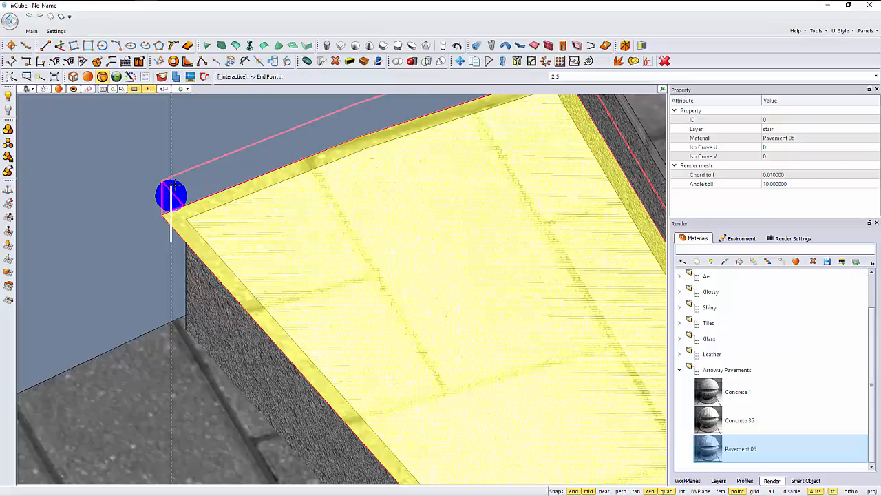
{"action": "left_click", "coordinate": [159, 184]}
{"action": "left_click", "coordinate": [124, 178]}
{"action": "scroll", "coordinate": [193, 224], "scroll_direction": "down", "scroll_amount": 5}
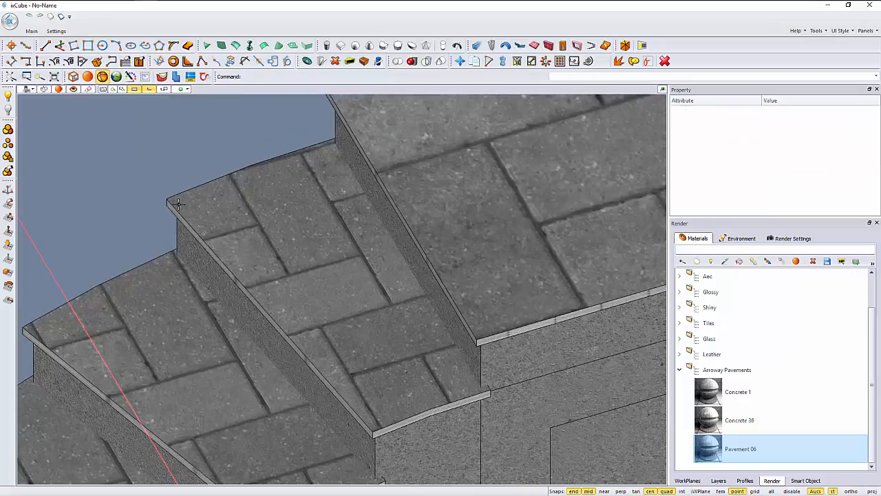
Offset the face edges of the bare tread just below the landing slightly outward, on the opposite flight.
{"action": "scroll", "coordinate": [228, 249], "scroll_direction": "down", "scroll_amount": 4}
{"action": "middle_click_drag", "start_coordinate": [444, 285], "coordinate": [235, 309]}
{"action": "scroll", "coordinate": [236, 309], "scroll_direction": "up", "scroll_amount": 8}
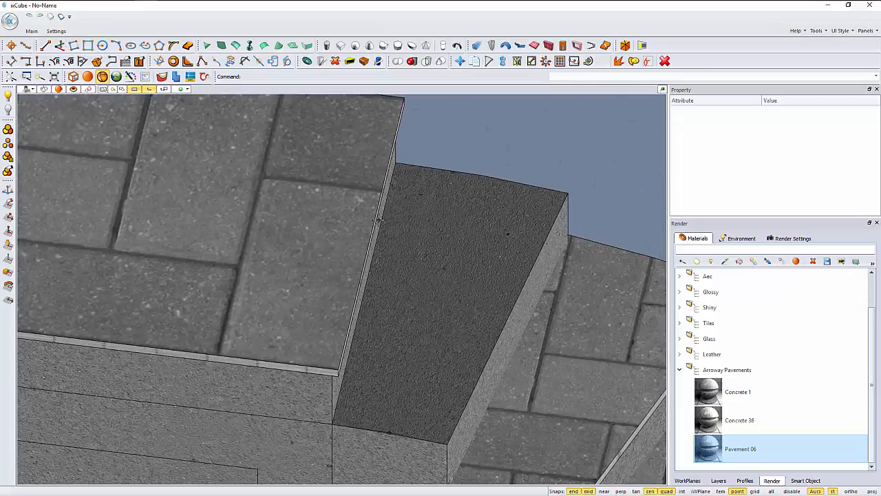
{"action": "left_click", "coordinate": [188, 45]}
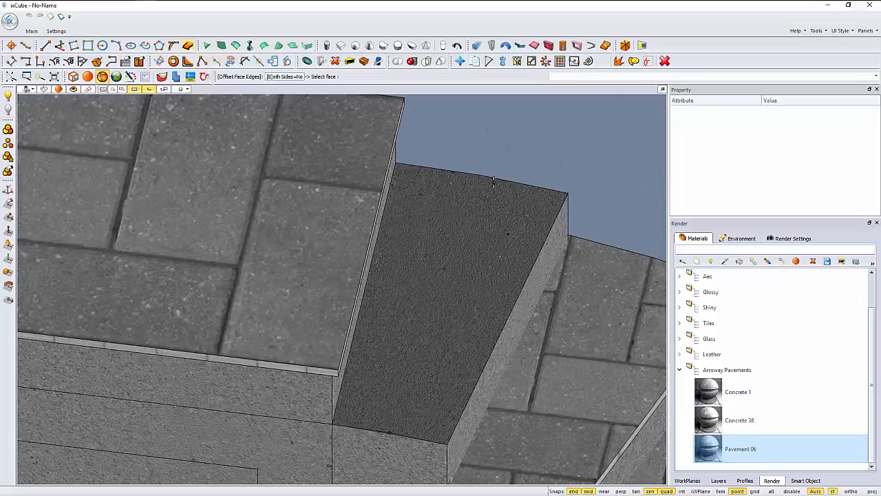
{"action": "left_click", "coordinate": [534, 207]}
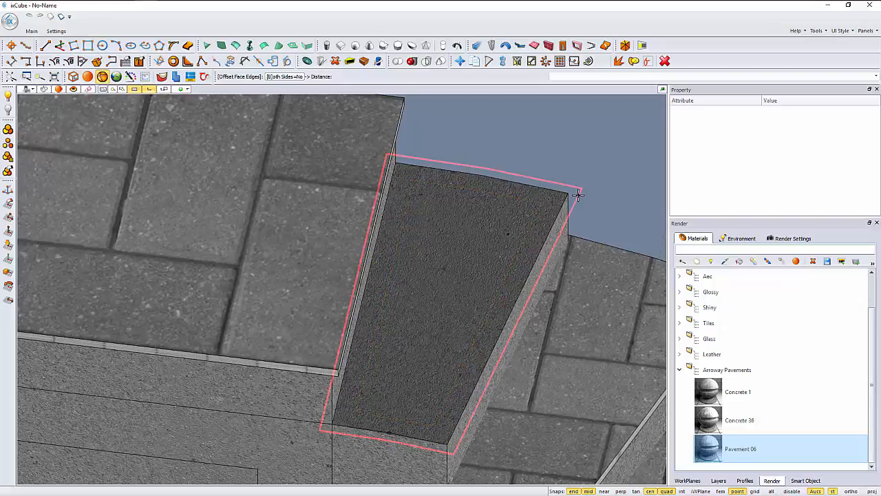
{"action": "left_click", "coordinate": [599, 194]}
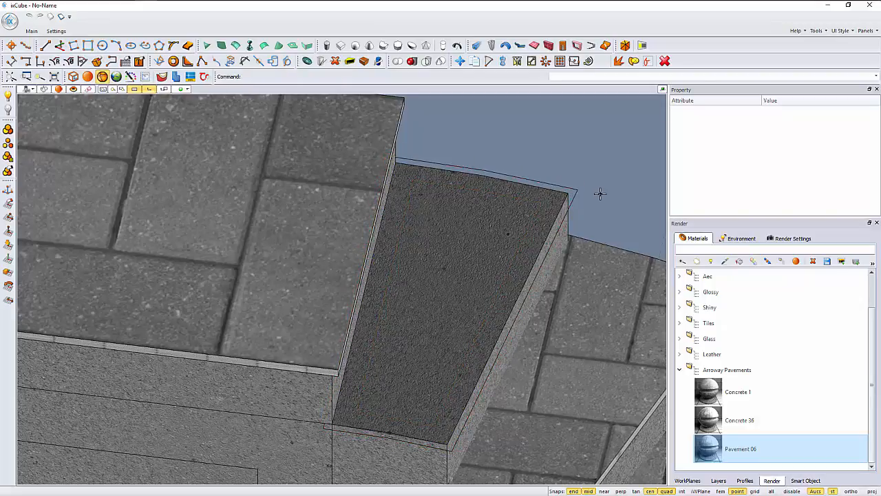
Create a planar surface from the opposite tread's offset outline and pull it up into a slab like the others.
{"action": "scroll", "coordinate": [596, 192], "scroll_direction": "up", "scroll_amount": 5}
{"action": "left_click", "coordinate": [220, 46]}
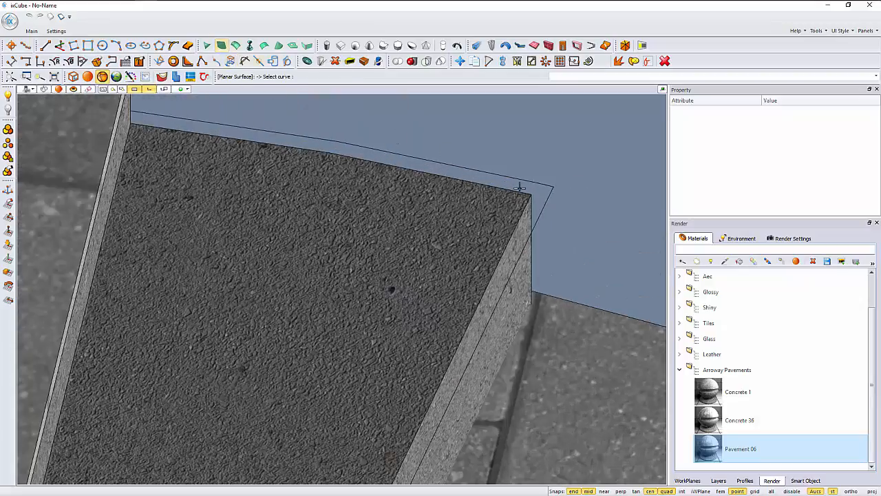
{"action": "left_click", "coordinate": [548, 171]}
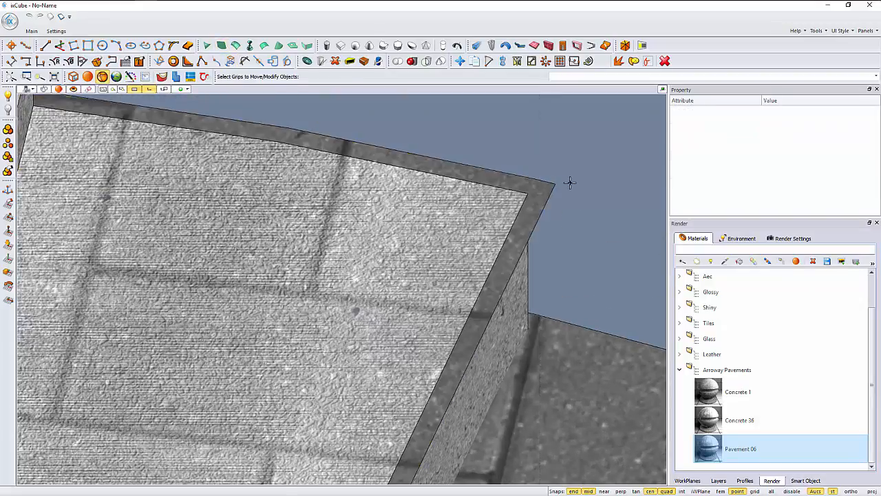
{"action": "scroll", "coordinate": [542, 181], "scroll_direction": "up", "scroll_amount": 2}
{"action": "left_click", "coordinate": [541, 181]}
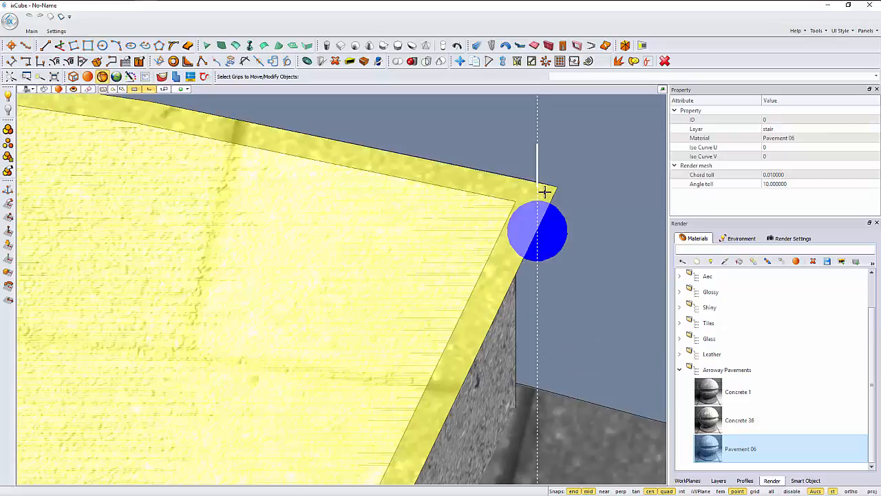
{"action": "left_click", "coordinate": [543, 181]}
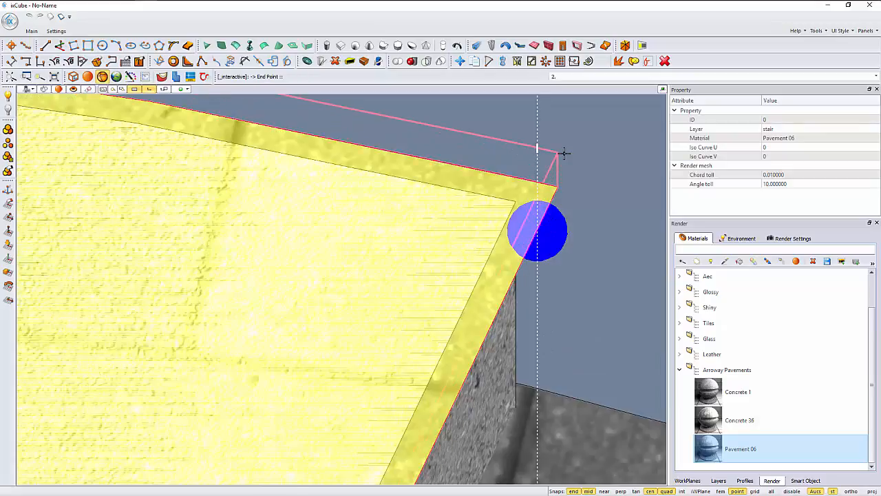
{"action": "left_click", "coordinate": [569, 145]}
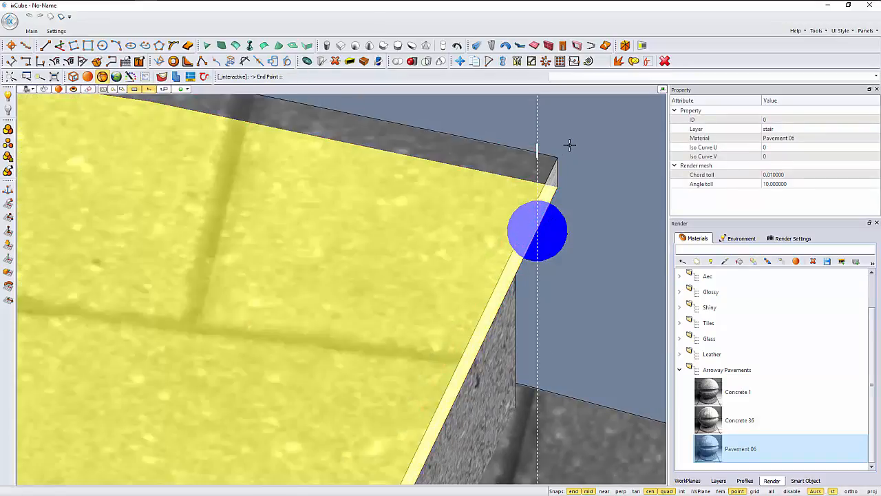
{"action": "key", "text": "Escape"}
Start the UV Editor on the top face of the landing slab and turn on Face Level mapping.
{"action": "scroll", "coordinate": [569, 171], "scroll_direction": "down", "scroll_amount": 6}
{"action": "scroll", "coordinate": [544, 192], "scroll_direction": "down", "scroll_amount": 10}
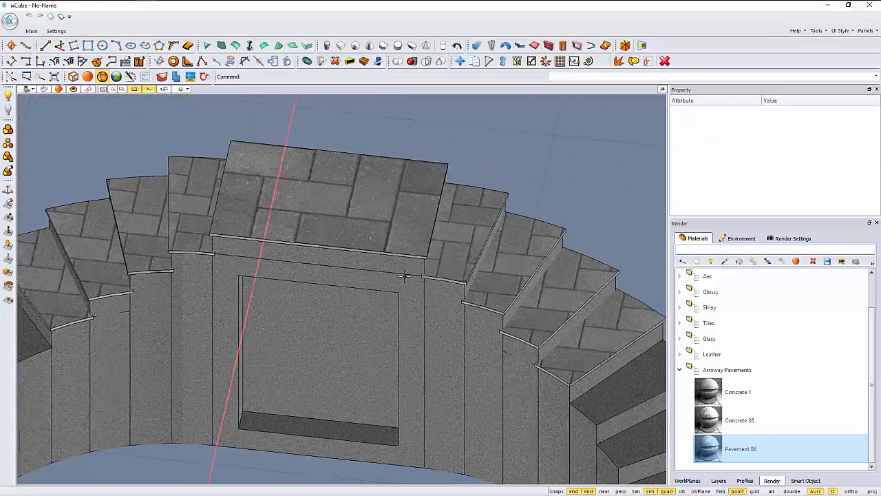
{"action": "scroll", "coordinate": [306, 249], "scroll_direction": "up", "scroll_amount": 8}
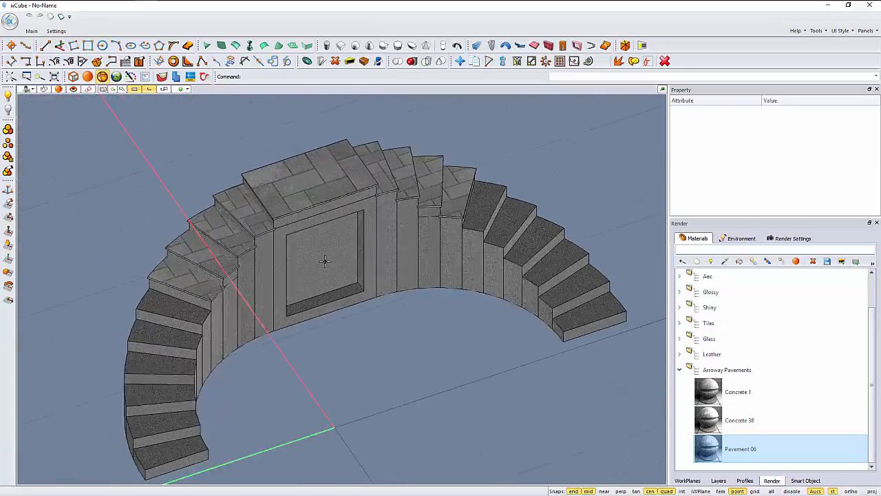
{"action": "scroll", "coordinate": [307, 249], "scroll_direction": "down", "scroll_amount": 2}
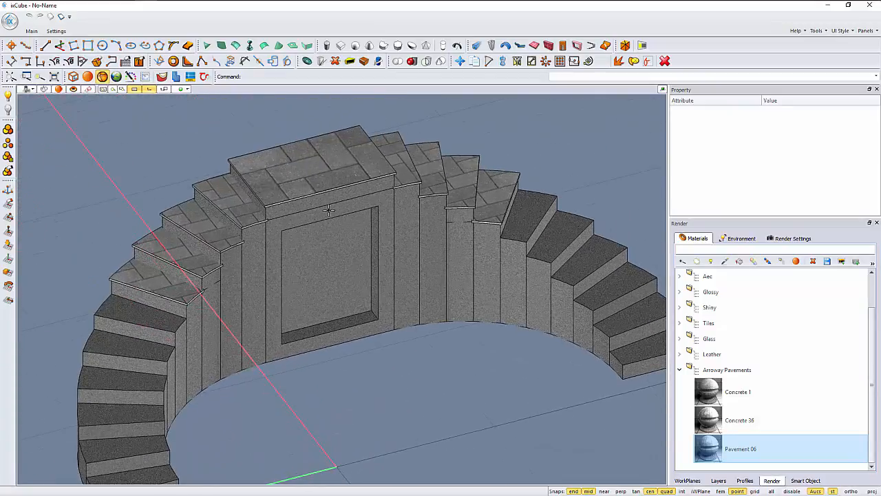
{"action": "scroll", "coordinate": [243, 264], "scroll_direction": "up", "scroll_amount": 3}
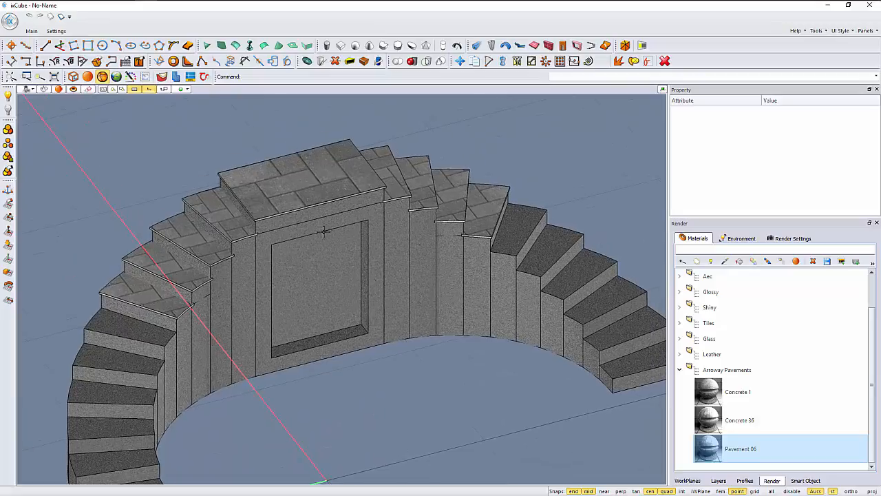
{"action": "scroll", "coordinate": [321, 233], "scroll_direction": "up", "scroll_amount": 3}
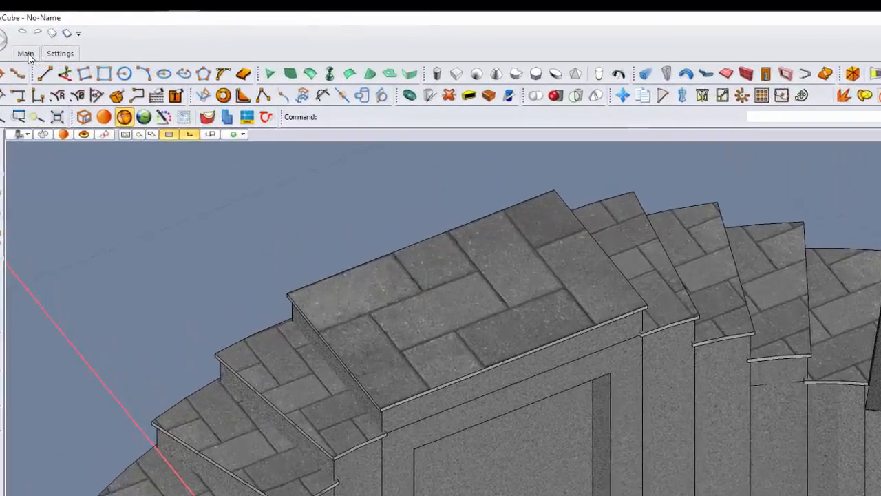
{"action": "left_click", "coordinate": [32, 31]}
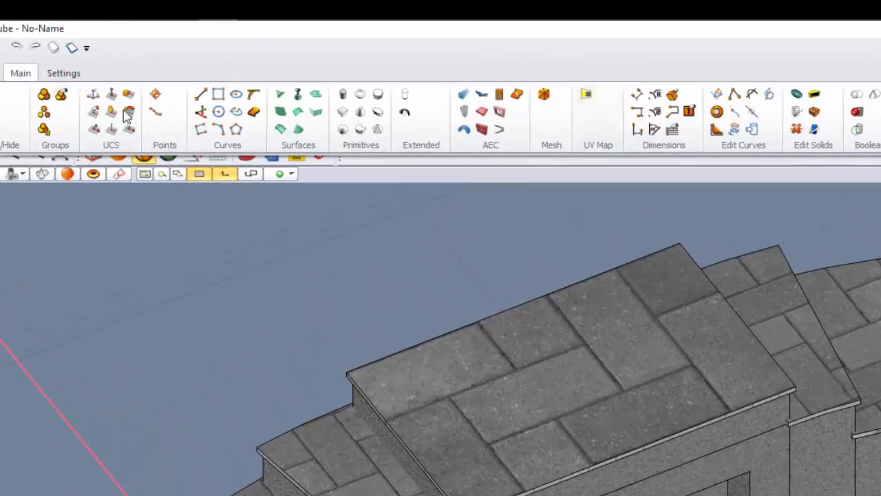
{"action": "left_click", "coordinate": [586, 94]}
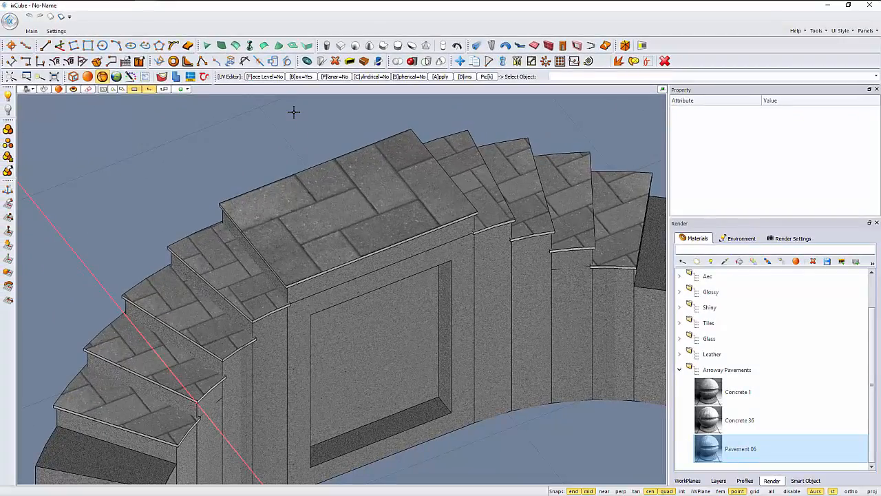
{"action": "left_click", "coordinate": [353, 184]}
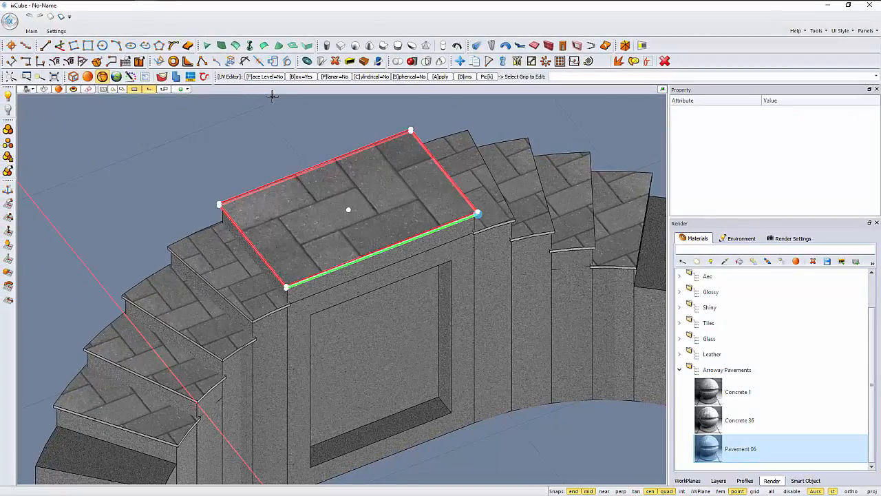
{"action": "left_click", "coordinate": [265, 76]}
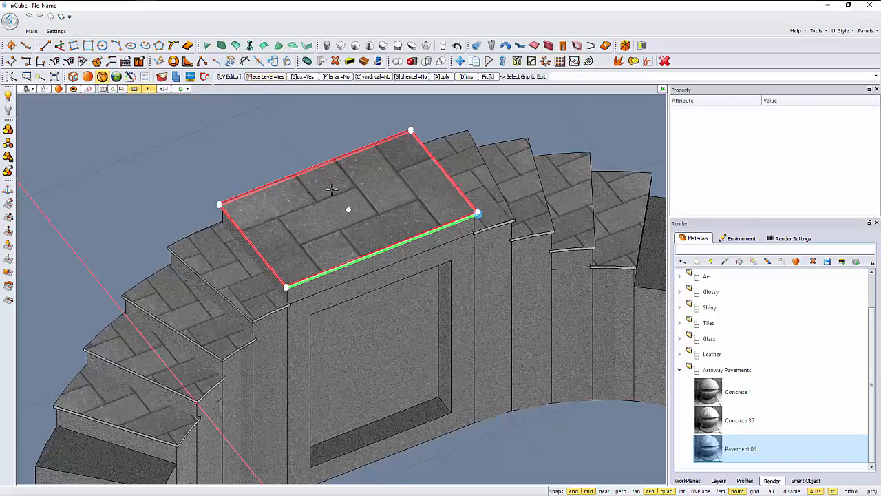
Switch the landing top's mapping to Planar and set the plane size to 100 by 100.
{"action": "scroll", "coordinate": [355, 207], "scroll_direction": "up", "scroll_amount": 2}
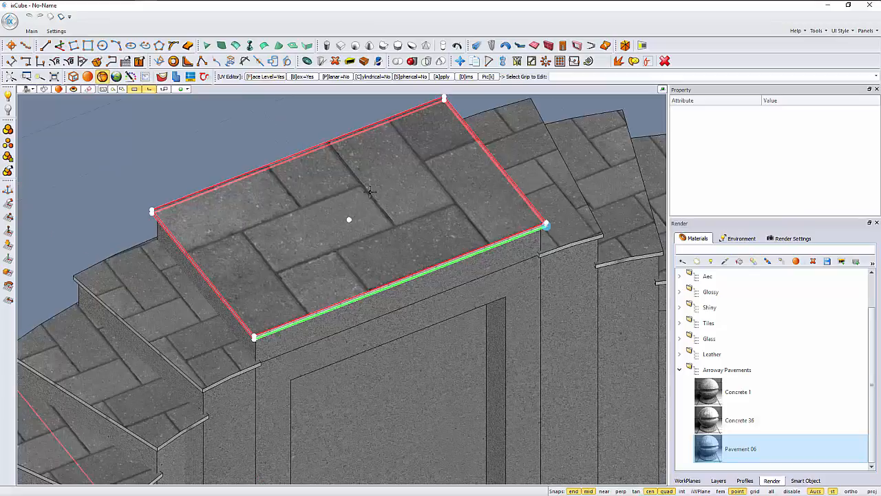
{"action": "left_click", "coordinate": [336, 77]}
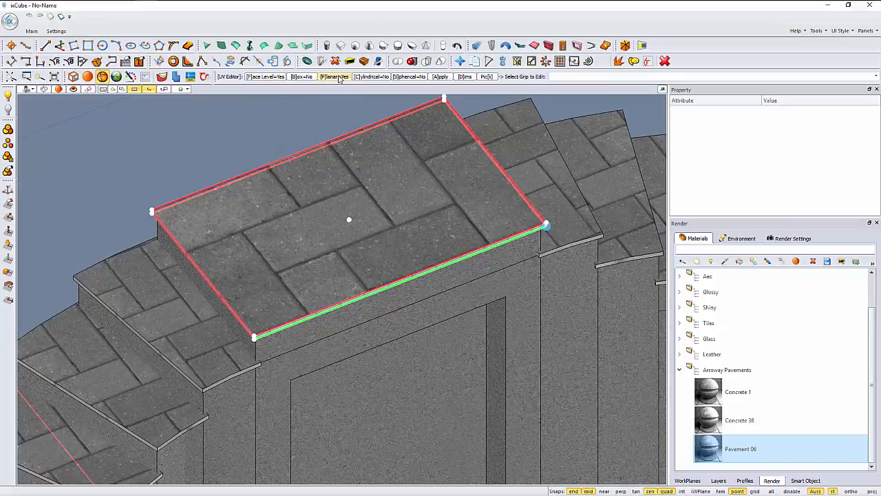
{"action": "scroll", "coordinate": [309, 129], "scroll_direction": "down", "scroll_amount": 1}
{"action": "scroll", "coordinate": [325, 161], "scroll_direction": "up", "scroll_amount": 1}
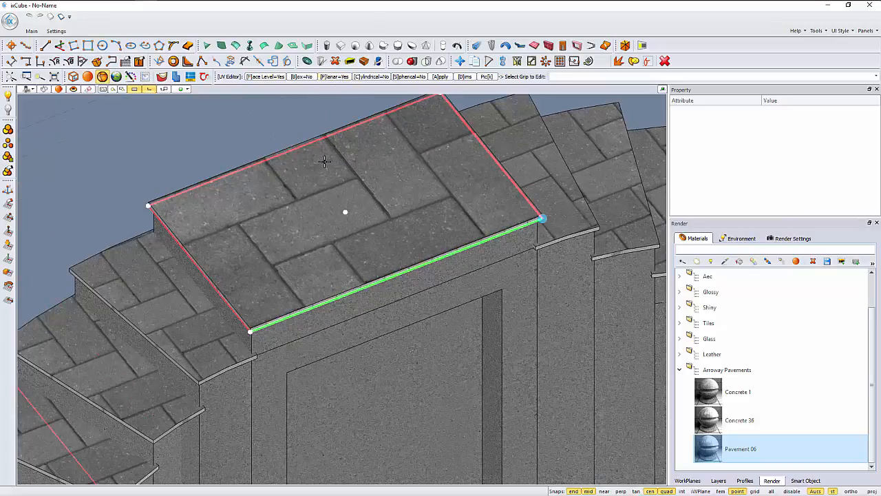
{"action": "left_click", "coordinate": [465, 76]}
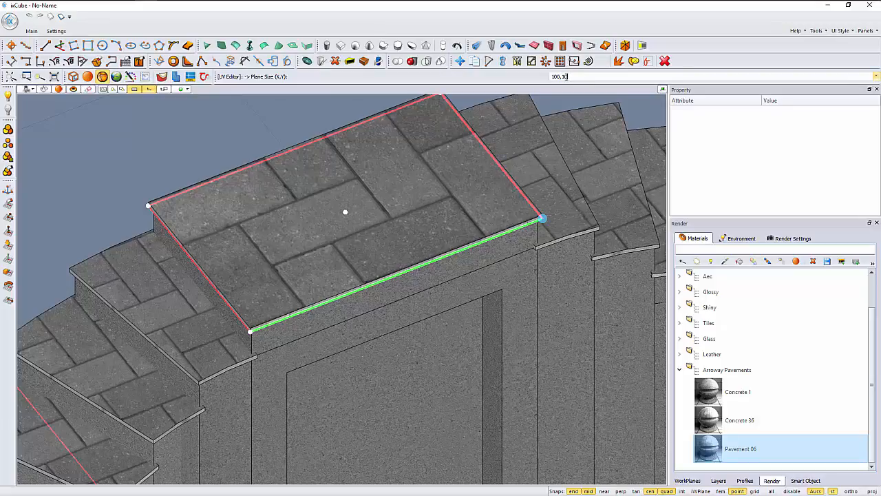
{"action": "key", "text": "Return"}
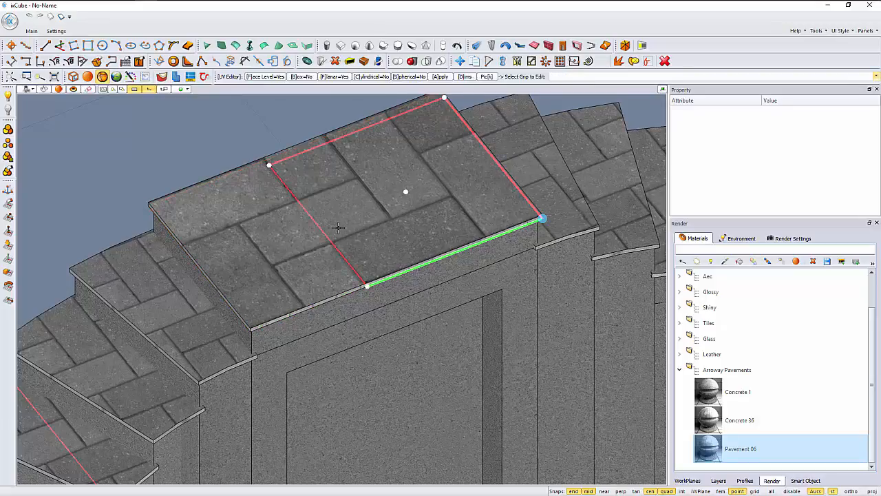
Move the mapping plane to the middle of the landing's top face and apply the mapping.
{"action": "scroll", "coordinate": [396, 205], "scroll_direction": "down", "scroll_amount": 2}
{"action": "left_click", "coordinate": [390, 198]}
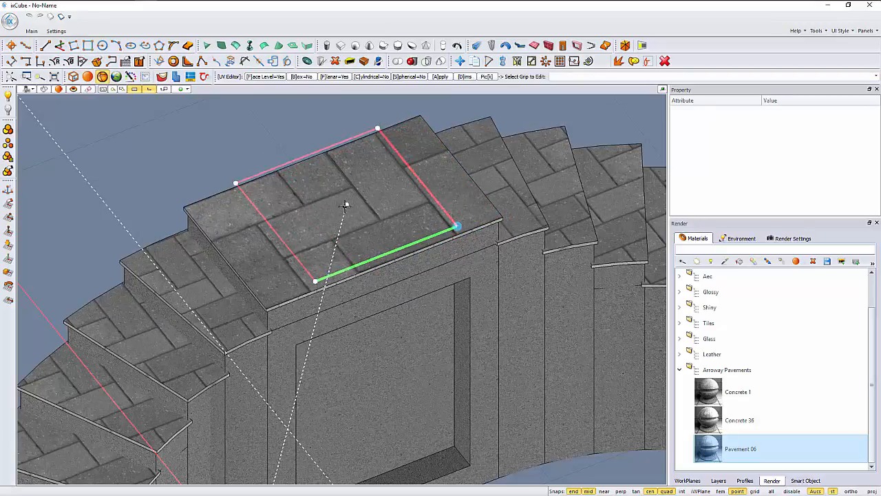
{"action": "left_click", "coordinate": [344, 209]}
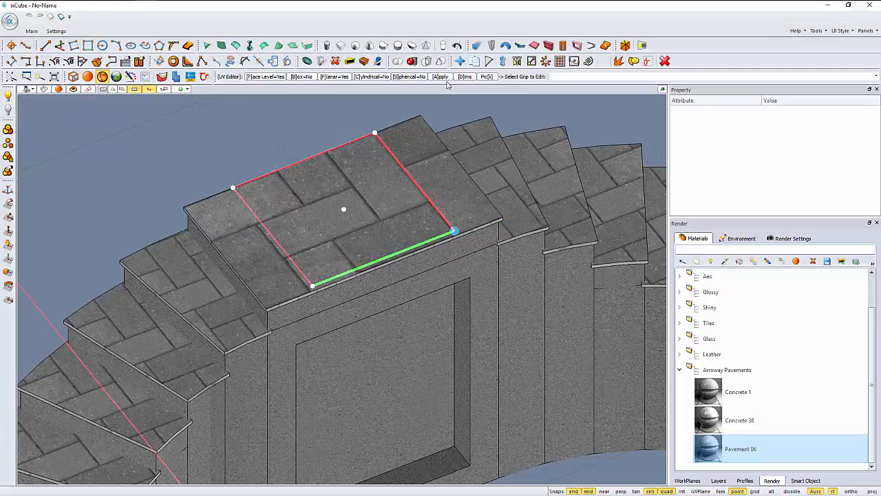
{"action": "left_click", "coordinate": [444, 78]}
{"action": "middle_click_drag", "start_coordinate": [315, 204], "coordinate": [348, 216]}
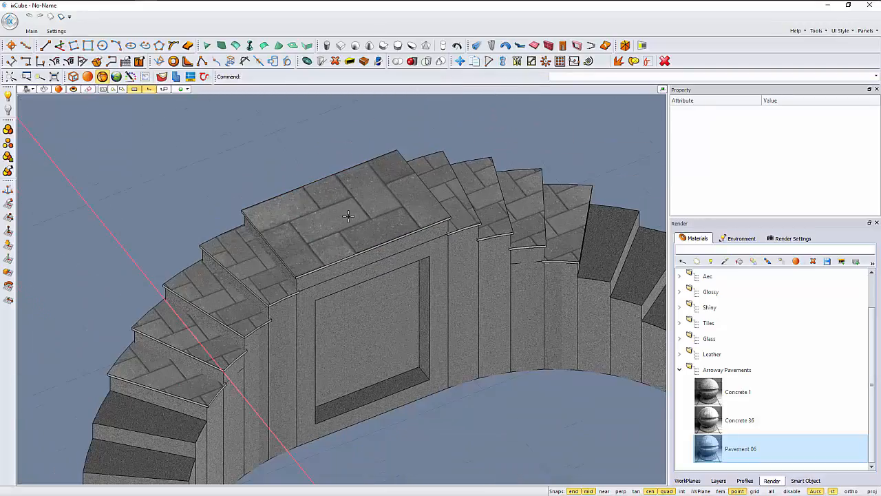
Reopen the UV mapping of the landing's top face, set its plane size to 25 by 25 and apply it.
{"action": "scroll", "coordinate": [348, 216], "scroll_direction": "up", "scroll_amount": 2}
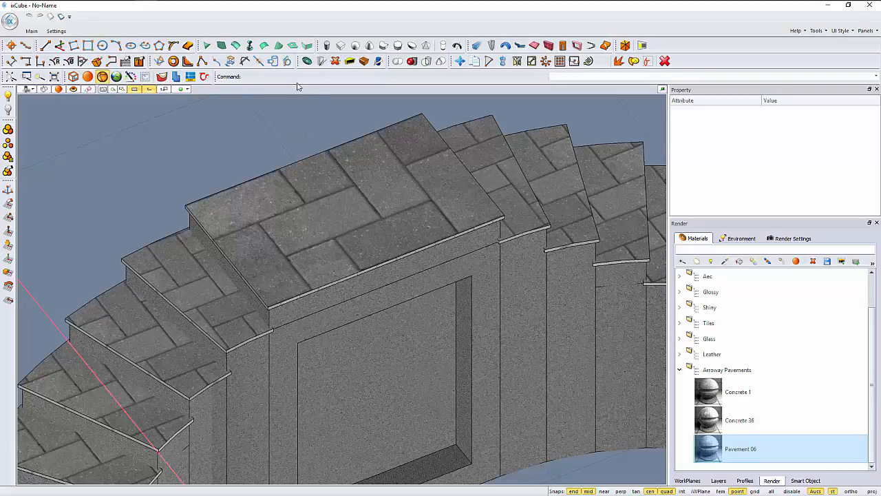
{"action": "left_click", "coordinate": [31, 31]}
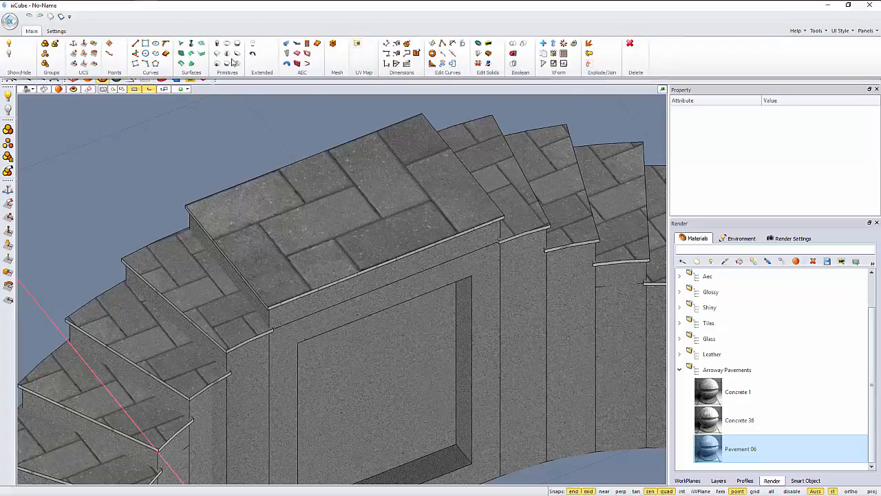
{"action": "left_click", "coordinate": [357, 45]}
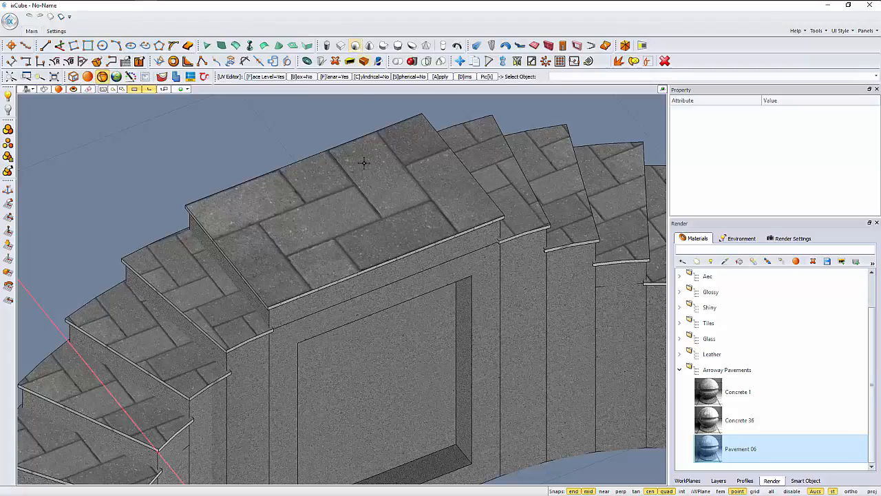
{"action": "left_click", "coordinate": [346, 197]}
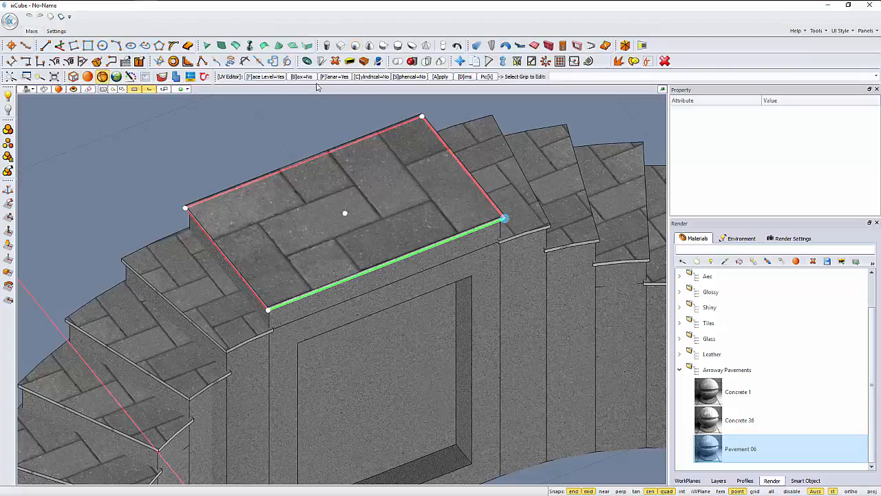
{"action": "left_click", "coordinate": [464, 76]}
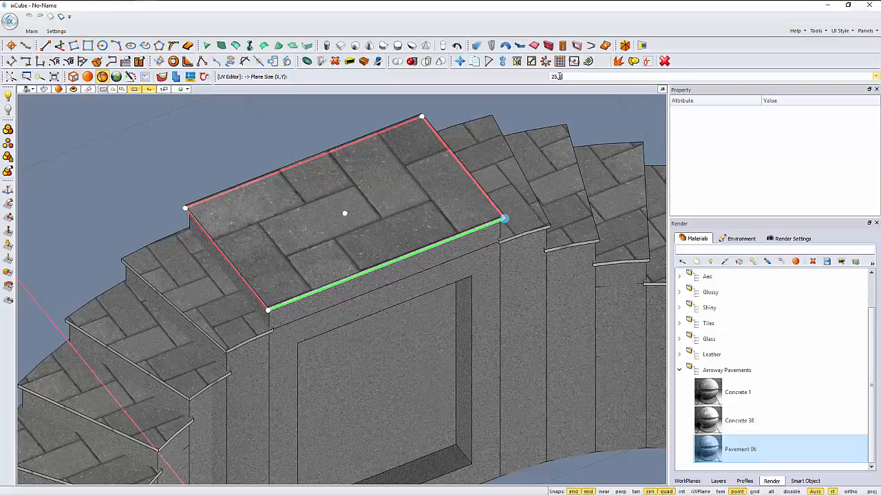
{"action": "type", "text": "25,25"}
{"action": "key", "text": "Return"}
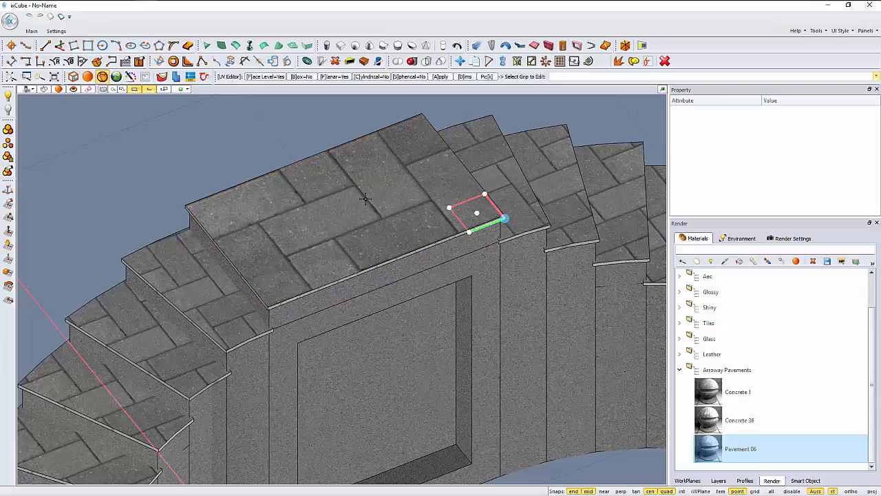
{"action": "left_click", "coordinate": [441, 77]}
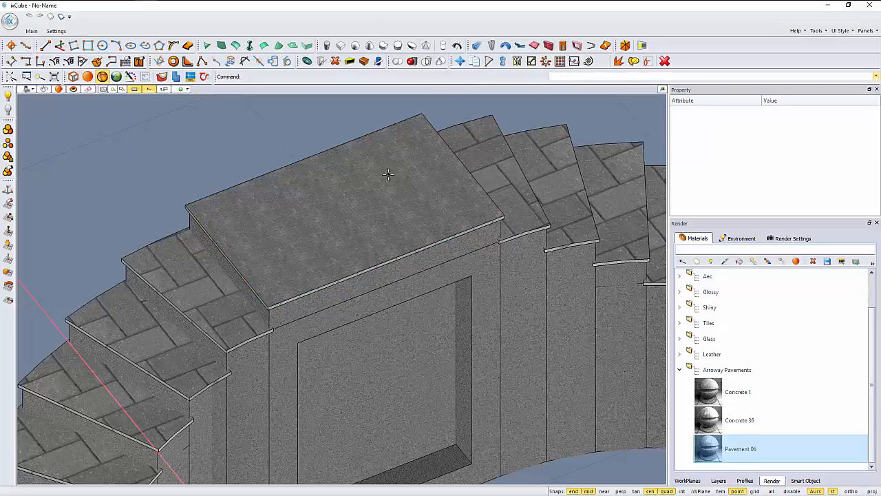
{"action": "scroll", "coordinate": [312, 237], "scroll_direction": "up", "scroll_amount": 5}
{"action": "scroll", "coordinate": [351, 263], "scroll_direction": "down", "scroll_amount": 6}
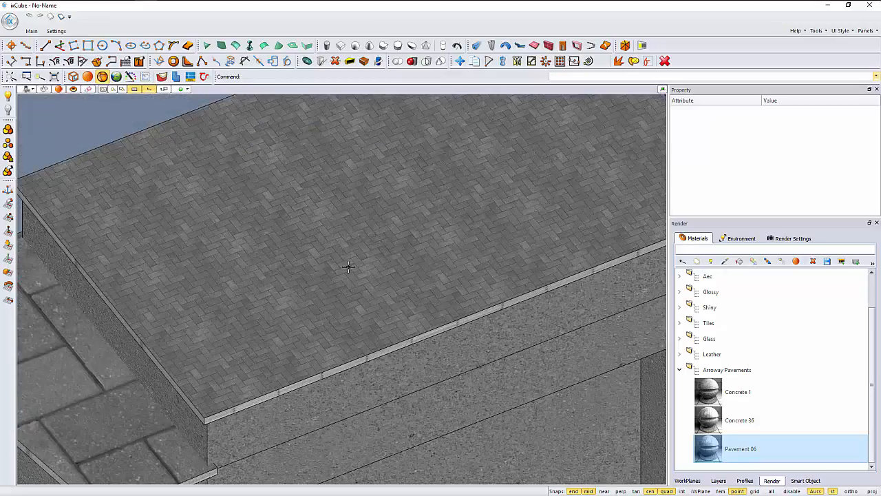
{"action": "scroll", "coordinate": [355, 262], "scroll_direction": "up", "scroll_amount": 4}
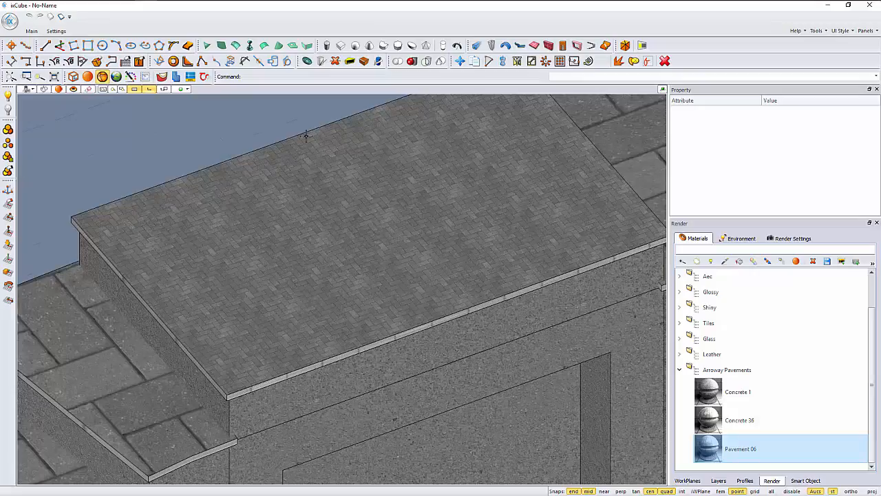
Set the mapping plane size of the landing's top face to 50 by 50 and apply it.
{"action": "left_click", "coordinate": [32, 31]}
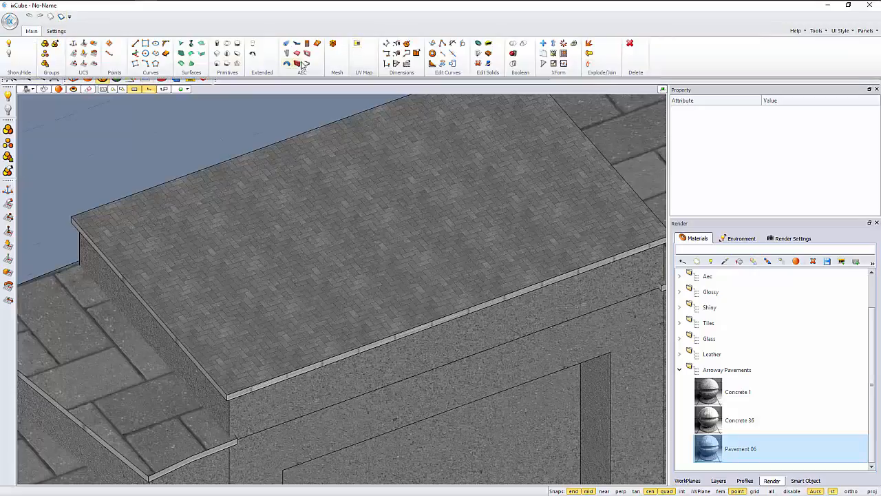
{"action": "left_click", "coordinate": [356, 45]}
{"action": "left_click", "coordinate": [329, 200]}
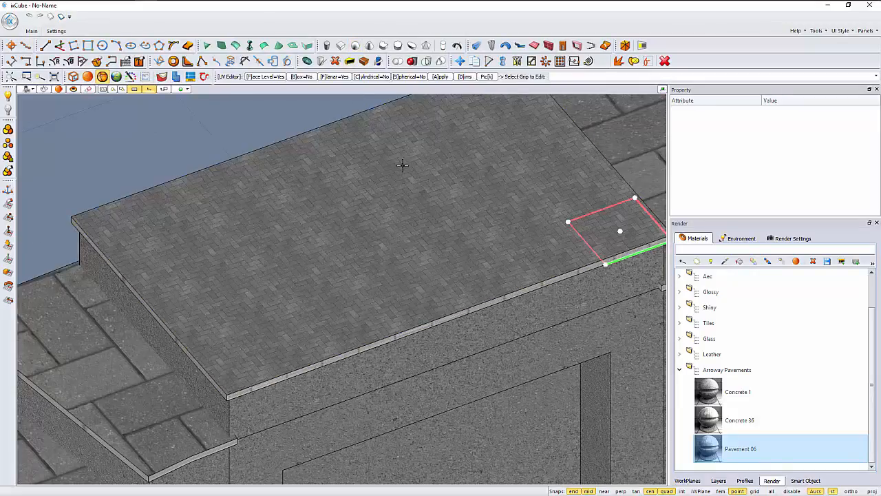
{"action": "left_click", "coordinate": [464, 77]}
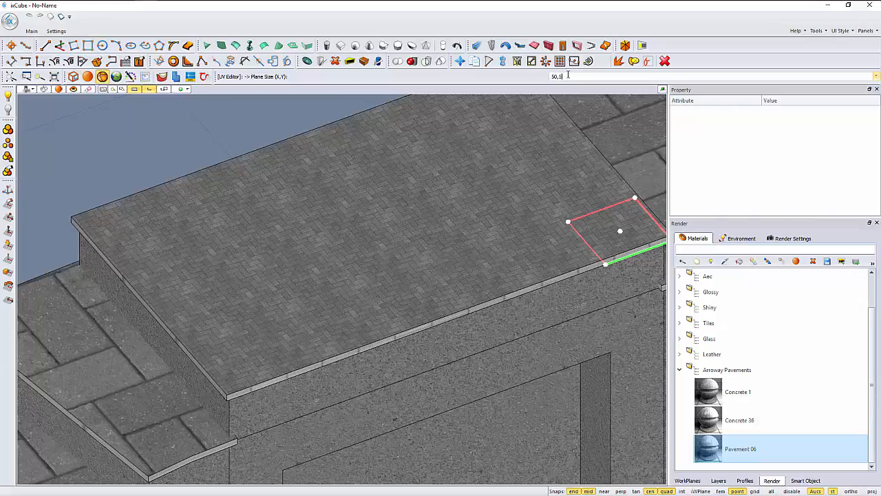
{"action": "type", "text": "0"}
{"action": "key", "text": "Return"}
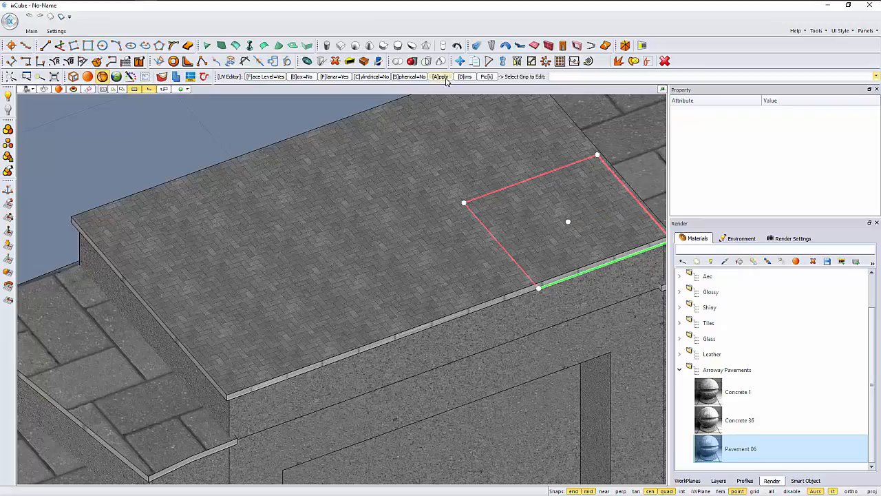
{"action": "left_click", "coordinate": [442, 77]}
{"action": "scroll", "coordinate": [393, 205], "scroll_direction": "down", "scroll_amount": 3}
{"action": "mouse_move", "coordinate": [331, 272]}
{"action": "middle_mouse_down"}
{"action": "mouse_move", "coordinate": [337, 257]}
{"action": "mouse_move", "coordinate": [326, 265]}
{"action": "middle_mouse_up"}
{"action": "scroll", "coordinate": [301, 268], "scroll_direction": "up", "scroll_amount": 1}
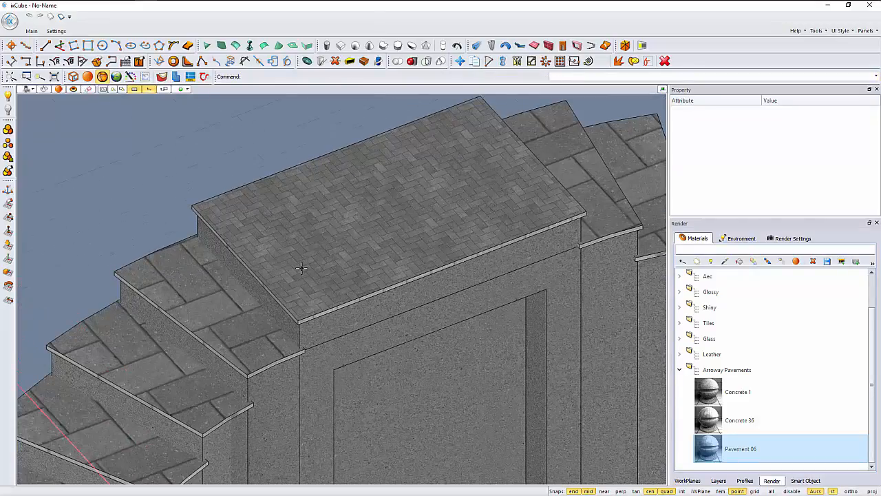
{"action": "left_click", "coordinate": [32, 31]}
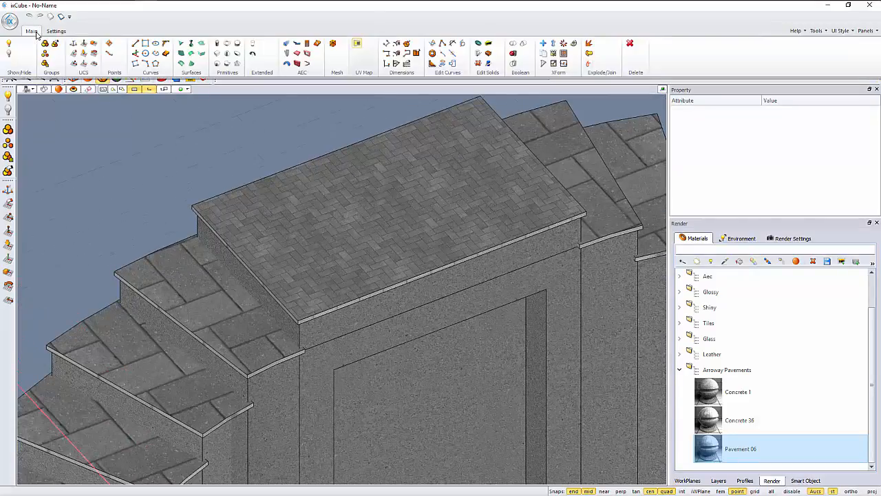
{"action": "left_click", "coordinate": [357, 45]}
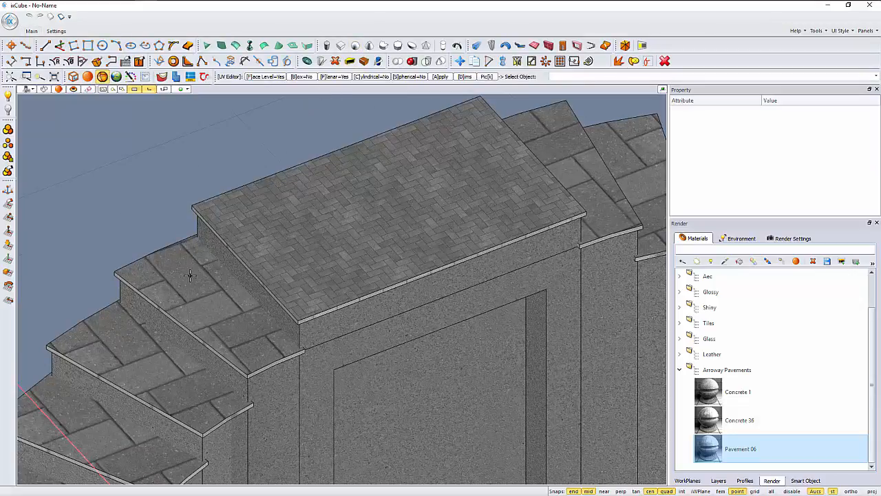
{"action": "key", "text": "Escape"}
{"action": "scroll", "coordinate": [214, 324], "scroll_direction": "down", "scroll_amount": 4}
{"action": "scroll", "coordinate": [274, 275], "scroll_direction": "up", "scroll_amount": 4}
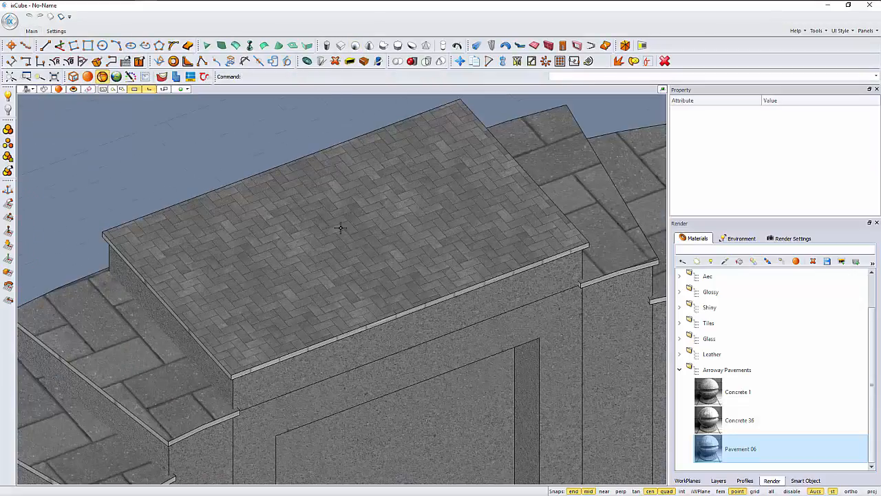
{"action": "scroll", "coordinate": [340, 226], "scroll_direction": "up", "scroll_amount": 3}
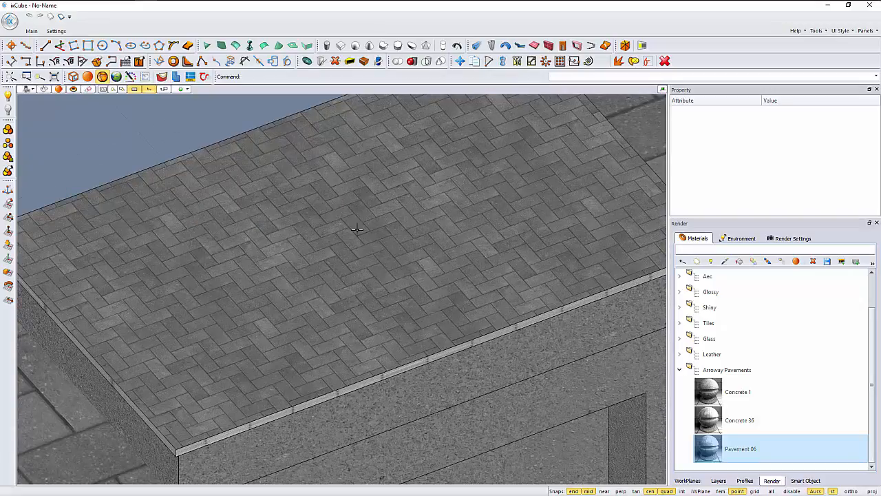
{"action": "scroll", "coordinate": [357, 229], "scroll_direction": "down", "scroll_amount": 5}
{"action": "scroll", "coordinate": [232, 296], "scroll_direction": "up", "scroll_amount": 1}
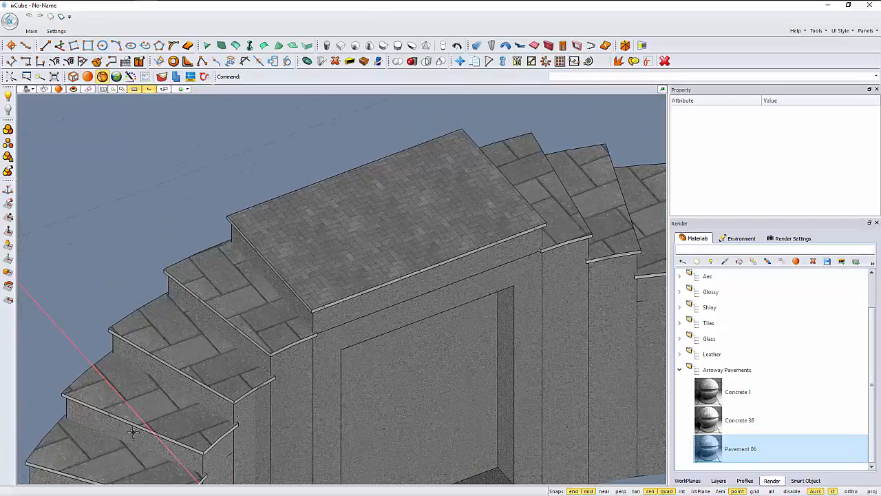
In the UV Editor, copy the landing top's planar mapping onto the four slab treads on each side of the landing and apply it.
{"action": "middle_click_drag", "start_coordinate": [272, 318], "coordinate": [334, 235]}
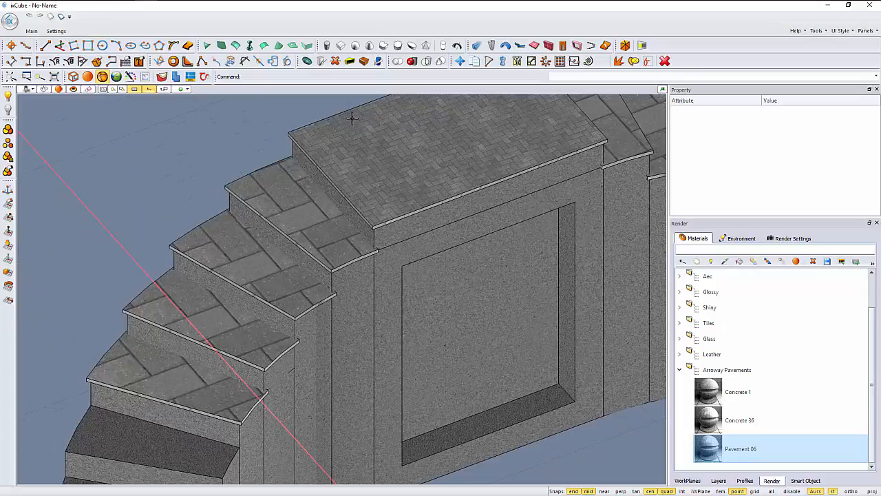
{"action": "left_click", "coordinate": [33, 32]}
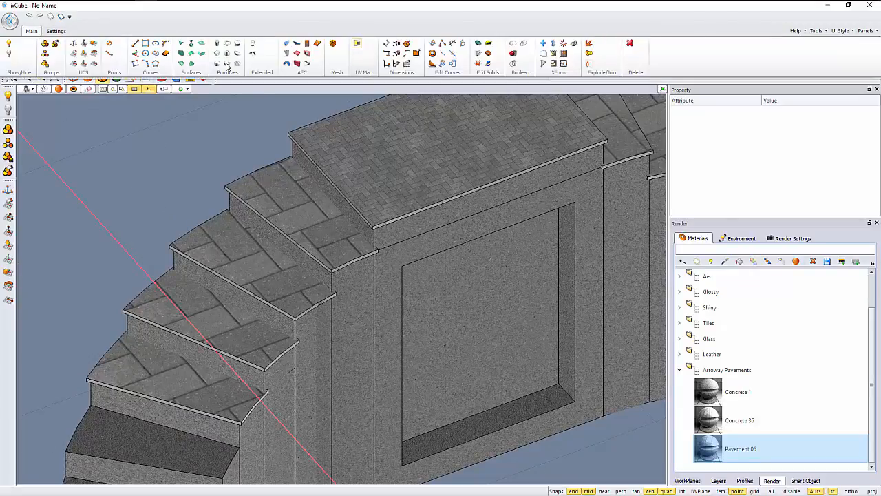
{"action": "left_click", "coordinate": [357, 44]}
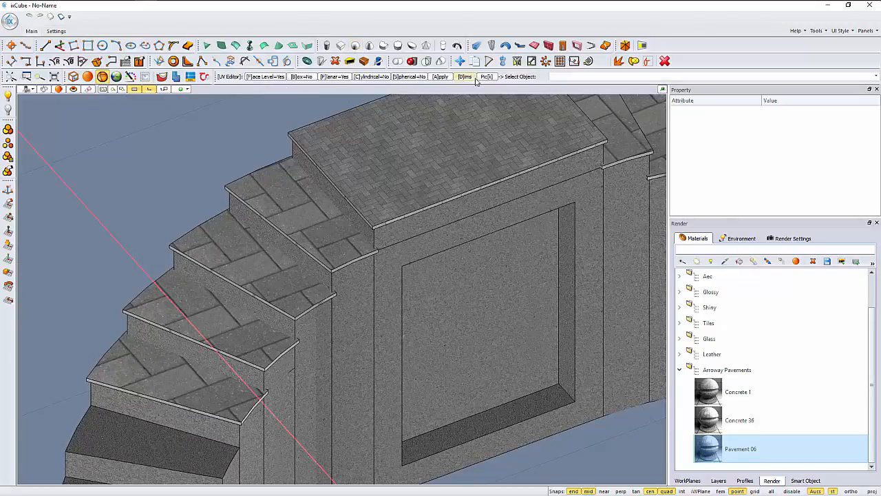
{"action": "left_click", "coordinate": [159, 373]}
{"action": "left_click", "coordinate": [204, 333]}
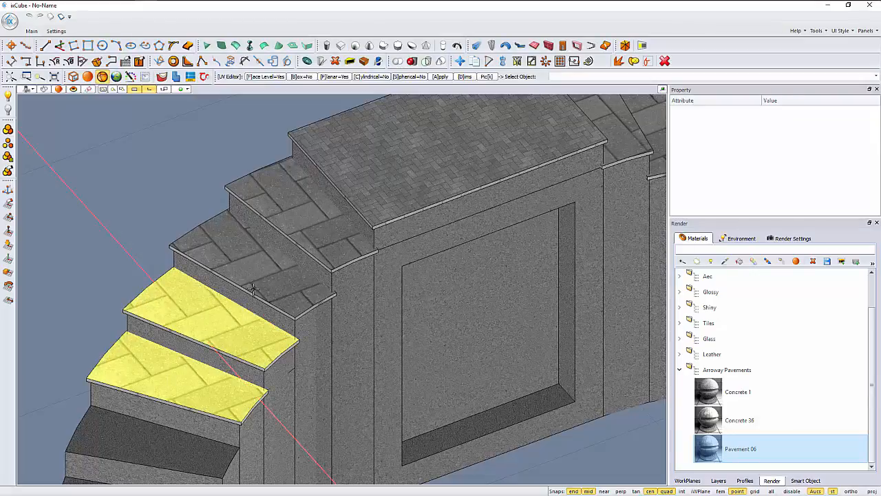
{"action": "left_click", "coordinate": [255, 288]}
{"action": "left_click", "coordinate": [310, 228]}
{"action": "middle_click_drag", "start_coordinate": [363, 241], "coordinate": [328, 266]}
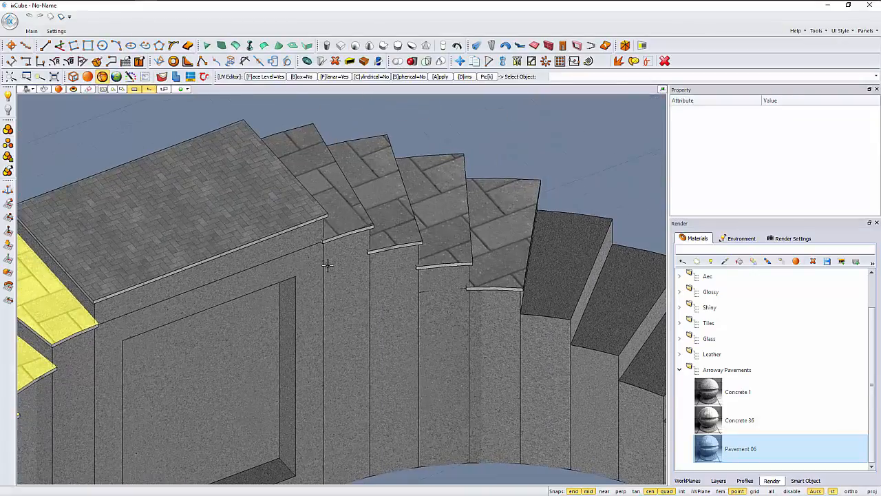
{"action": "left_click", "coordinate": [334, 196]}
{"action": "left_click", "coordinate": [372, 194]}
{"action": "left_click", "coordinate": [439, 212]}
{"action": "left_click", "coordinate": [504, 226]}
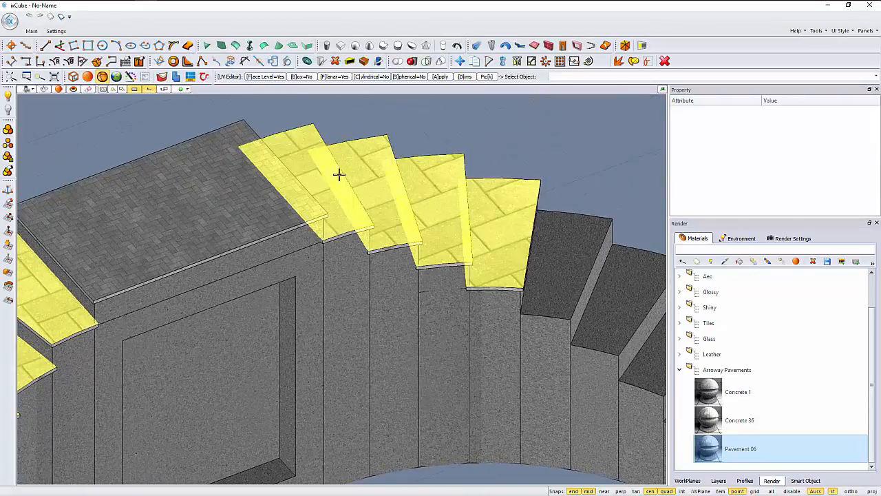
{"action": "right_click", "coordinate": [450, 101]}
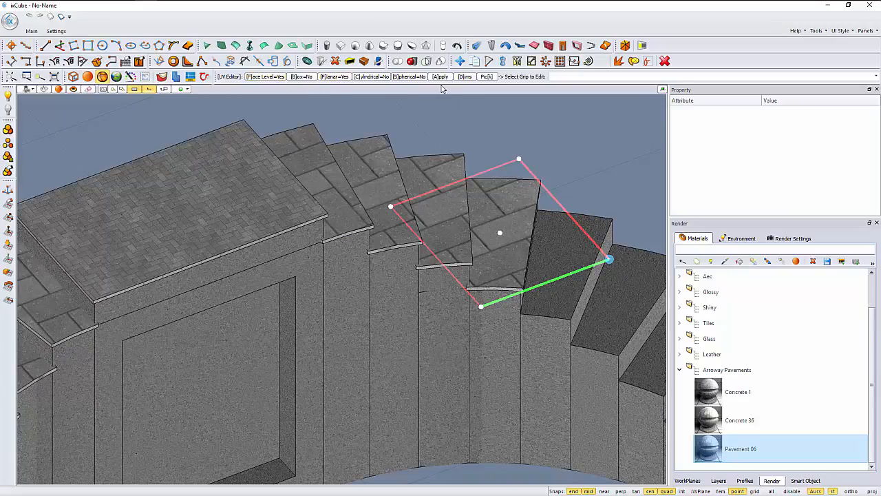
{"action": "left_click", "coordinate": [484, 77]}
{"action": "left_click", "coordinate": [186, 174]}
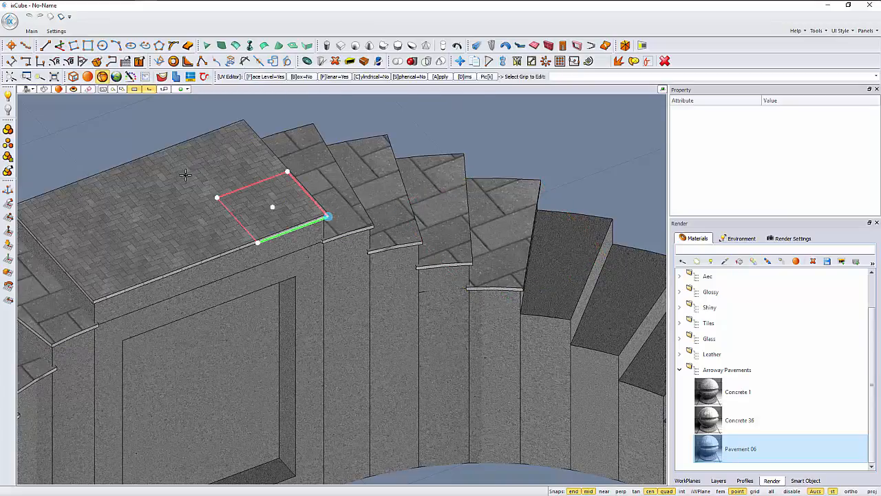
{"action": "left_click", "coordinate": [442, 77]}
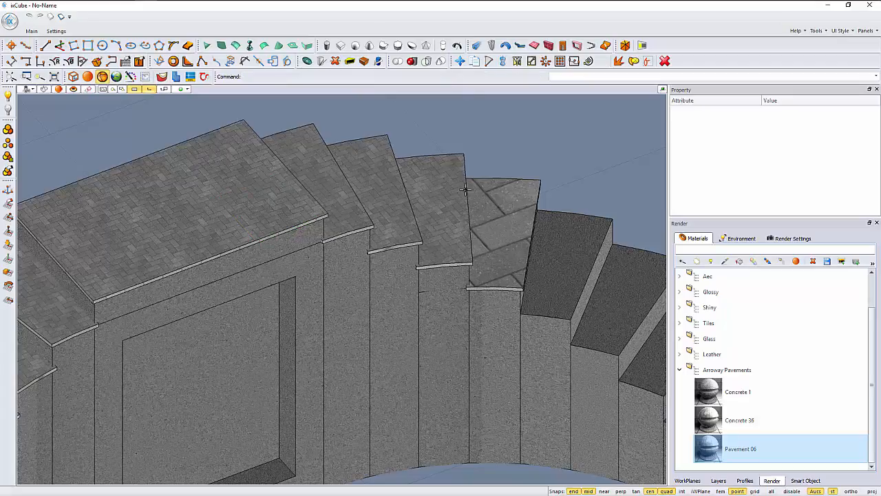
Copy the small-scale mapping onto the lowest slab tread on each side with the UV Editor and apply it.
{"action": "middle_click_drag", "start_coordinate": [466, 189], "coordinate": [499, 198]}
{"action": "scroll", "coordinate": [500, 198], "scroll_direction": "down", "scroll_amount": 1}
{"action": "middle_click_drag", "start_coordinate": [303, 289], "coordinate": [343, 234]}
{"action": "scroll", "coordinate": [170, 291], "scroll_direction": "up", "scroll_amount": 5}
{"action": "scroll", "coordinate": [345, 268], "scroll_direction": "down", "scroll_amount": 4}
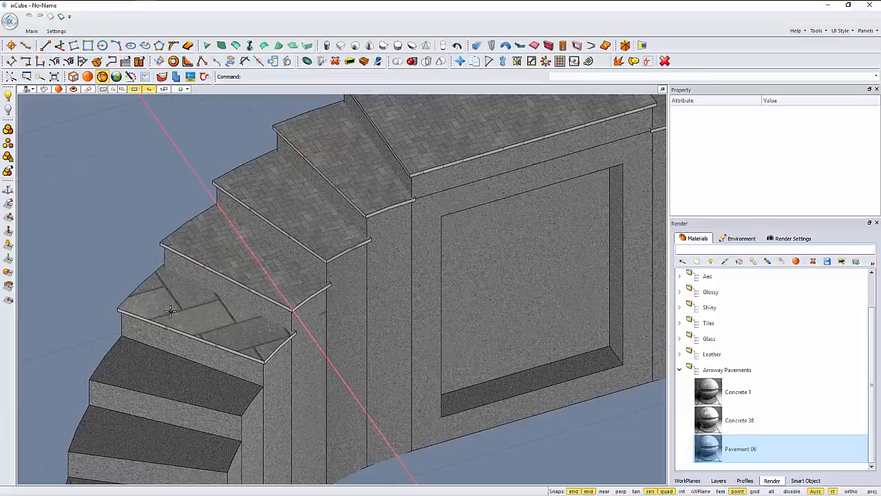
{"action": "left_click", "coordinate": [31, 31]}
{"action": "left_click", "coordinate": [358, 44]}
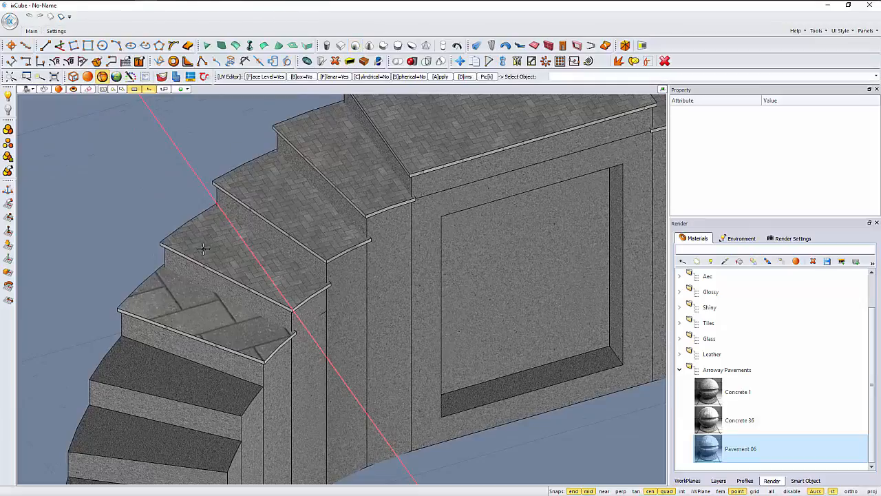
{"action": "left_click", "coordinate": [169, 302]}
{"action": "middle_click_drag", "start_coordinate": [149, 264], "coordinate": [521, 177]}
{"action": "left_click", "coordinate": [522, 179]}
{"action": "right_click", "coordinate": [546, 135]}
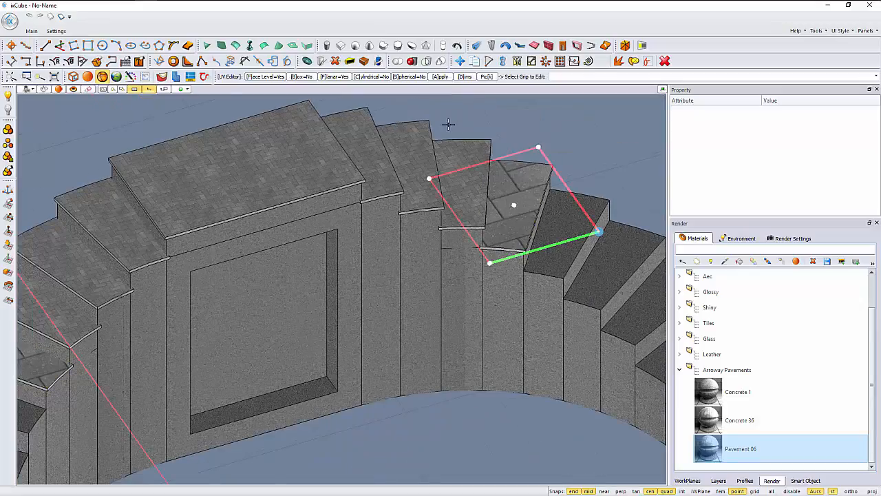
{"action": "left_click", "coordinate": [486, 76]}
{"action": "left_click", "coordinate": [457, 151]}
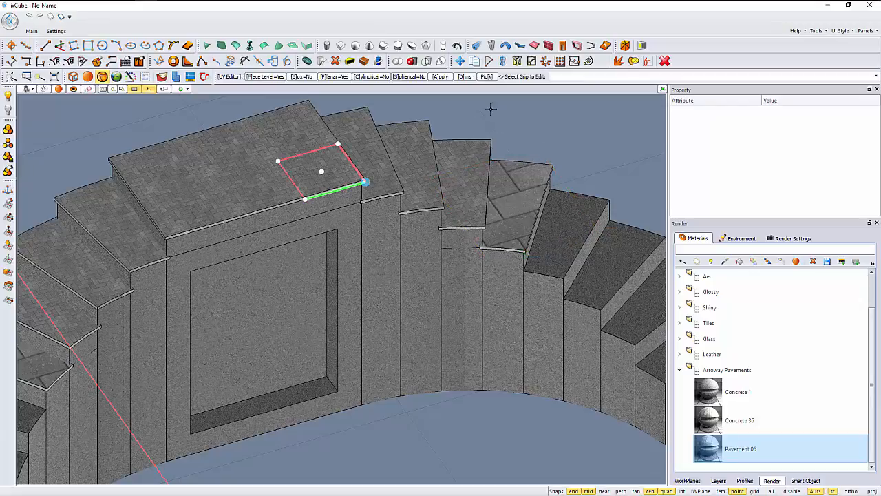
{"action": "left_click", "coordinate": [441, 77]}
{"action": "scroll", "coordinate": [528, 223], "scroll_direction": "down", "scroll_amount": 3}
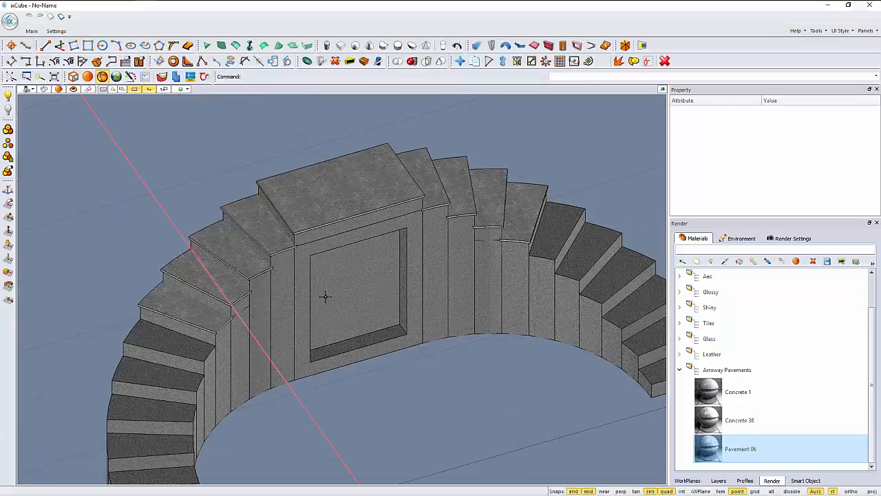
{"action": "mouse_move", "coordinate": [326, 297]}
{"action": "middle_mouse_down"}
{"action": "mouse_move", "coordinate": [346, 284]}
{"action": "mouse_move", "coordinate": [337, 307]}
{"action": "middle_mouse_up"}
{"action": "scroll", "coordinate": [204, 283], "scroll_direction": "up", "scroll_amount": 5}
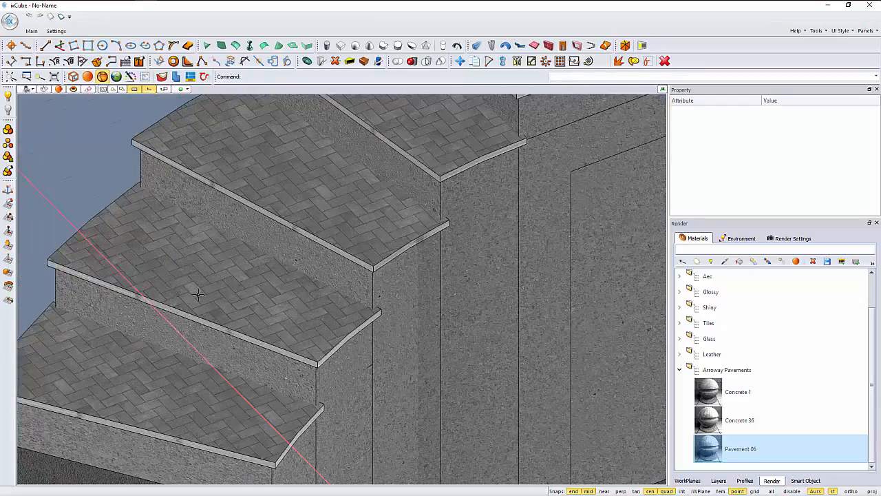
{"action": "scroll", "coordinate": [198, 295], "scroll_direction": "down", "scroll_amount": 6}
{"action": "middle_click_drag", "start_coordinate": [281, 315], "coordinate": [283, 273]}
{"action": "scroll", "coordinate": [285, 275], "scroll_direction": "down", "scroll_amount": 3}
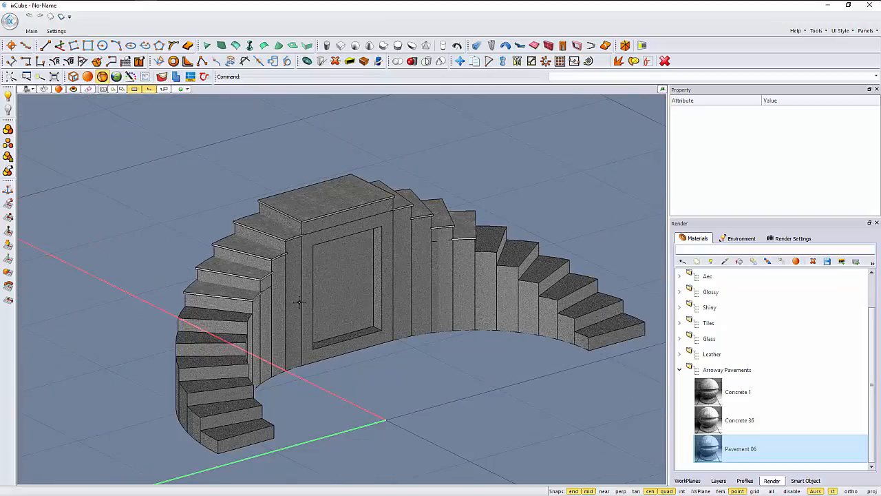
Switch the viewport to the Perspective view and frame the whole staircase from the front.
{"action": "left_click", "coordinate": [27, 88]}
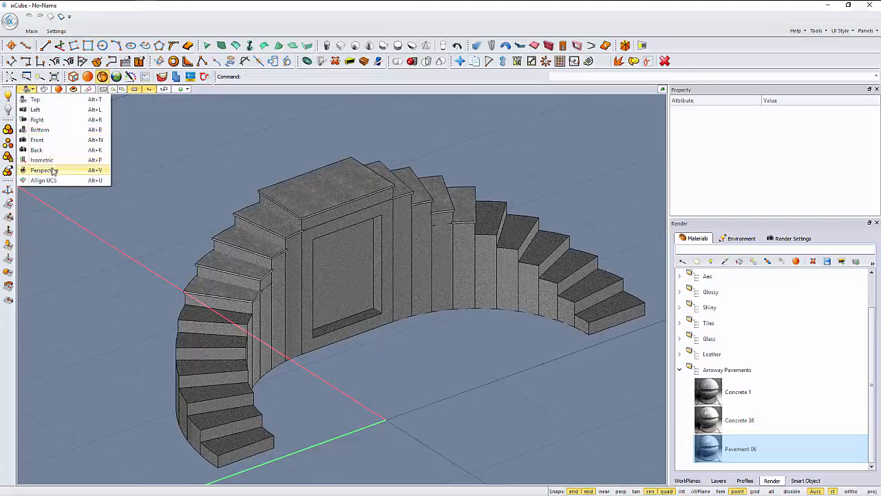
{"action": "left_click", "coordinate": [53, 170]}
{"action": "middle_click_drag", "start_coordinate": [285, 288], "coordinate": [346, 284]}
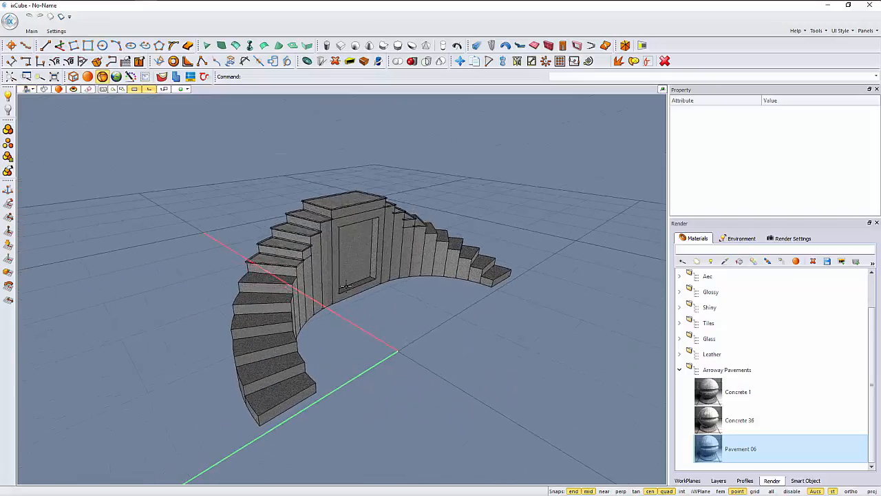
{"action": "scroll", "coordinate": [345, 285], "scroll_direction": "up", "scroll_amount": 5}
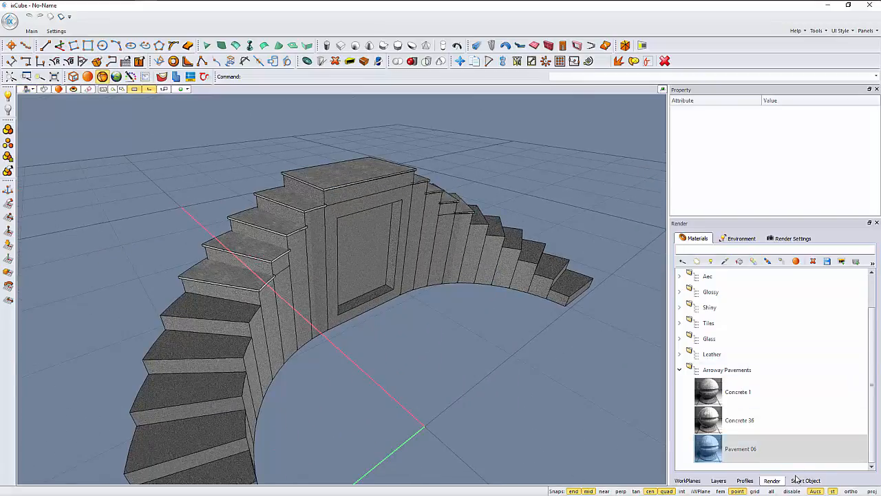
Activate the sun, set its date to 14/08/2016 14:00, and rotate the north direction so light reaches the staircase front.
{"action": "left_click", "coordinate": [741, 238]}
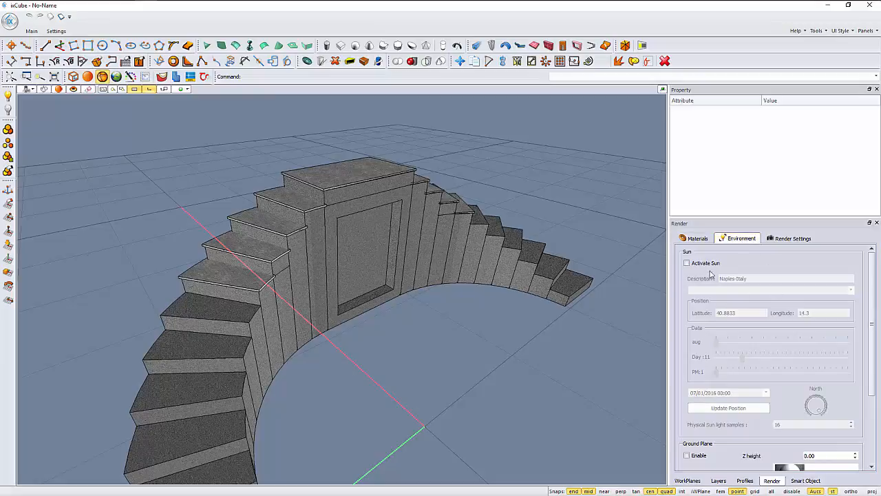
{"action": "left_click", "coordinate": [686, 263]}
{"action": "left_click_drag", "start_coordinate": [717, 373], "coordinate": [796, 373]}
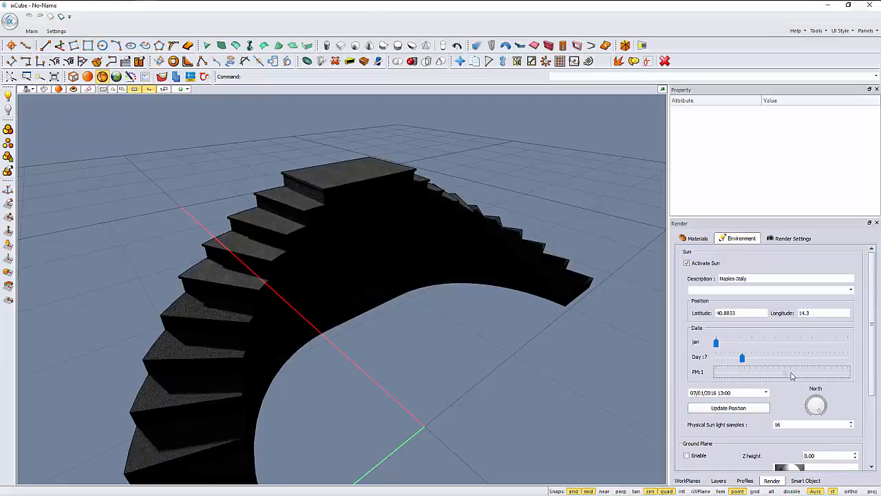
{"action": "left_click_drag", "start_coordinate": [742, 358], "coordinate": [775, 357]}
{"action": "left_click_drag", "start_coordinate": [717, 343], "coordinate": [776, 346]}
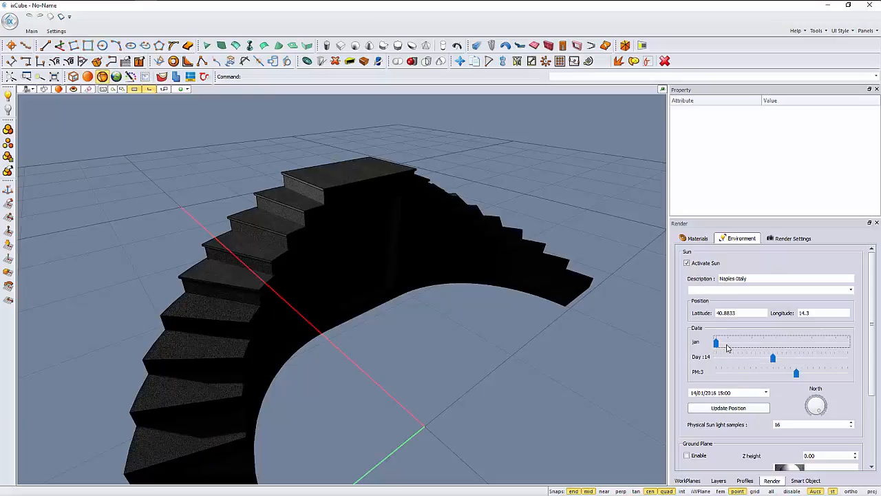
{"action": "left_click_drag", "start_coordinate": [717, 344], "coordinate": [795, 375]}
{"action": "mouse_move", "coordinate": [822, 409]}
{"action": "left_mouse_down"}
{"action": "mouse_move", "coordinate": [812, 401]}
{"action": "mouse_move", "coordinate": [821, 404]}
{"action": "left_mouse_up"}
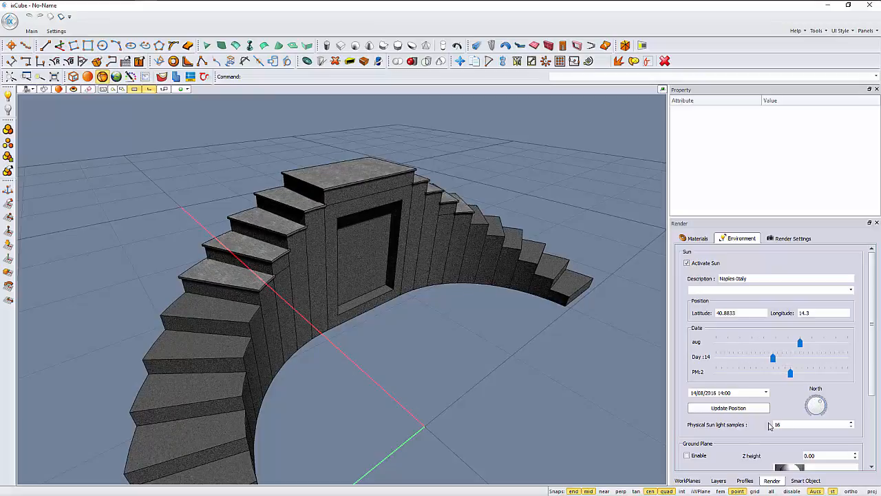
Enable the ground plane and assign it the Pavement 06 material.
{"action": "left_click", "coordinate": [703, 455]}
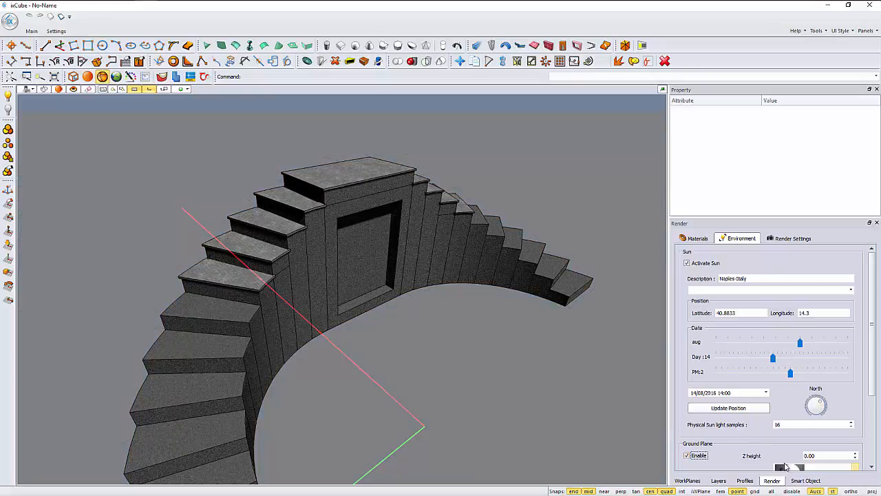
{"action": "left_click", "coordinate": [787, 468]}
{"action": "scroll", "coordinate": [815, 385], "scroll_direction": "down", "scroll_amount": 10}
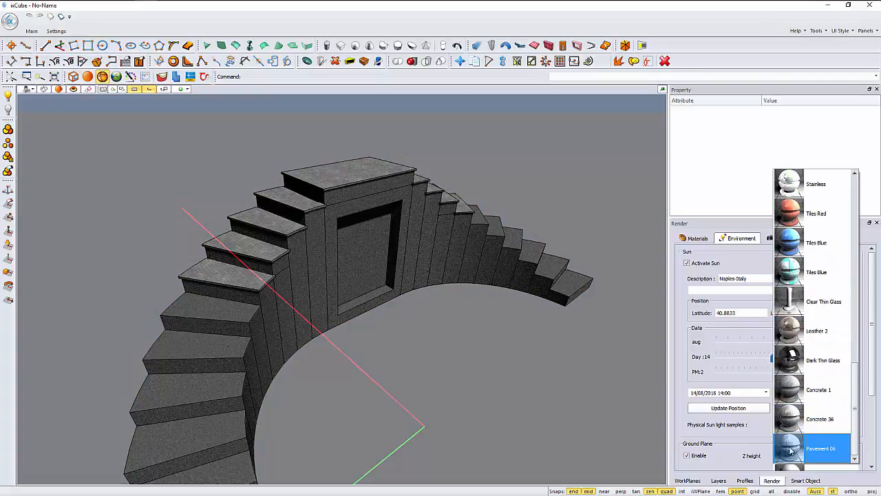
{"action": "left_click", "coordinate": [792, 452]}
{"action": "middle_click_drag", "start_coordinate": [520, 375], "coordinate": [486, 339]}
Set the sky environment map to Physical Sky.
{"action": "scroll", "coordinate": [877, 396], "scroll_direction": "down", "scroll_amount": 3}
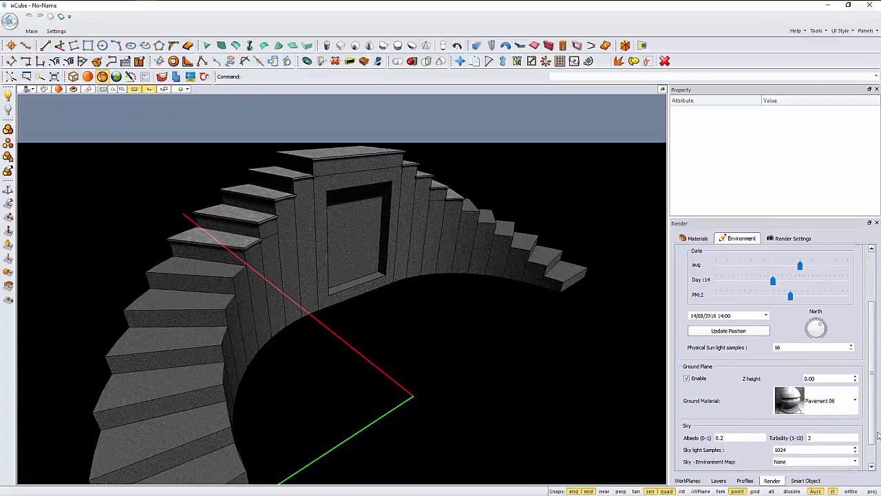
{"action": "scroll", "coordinate": [875, 414], "scroll_direction": "down", "scroll_amount": 1}
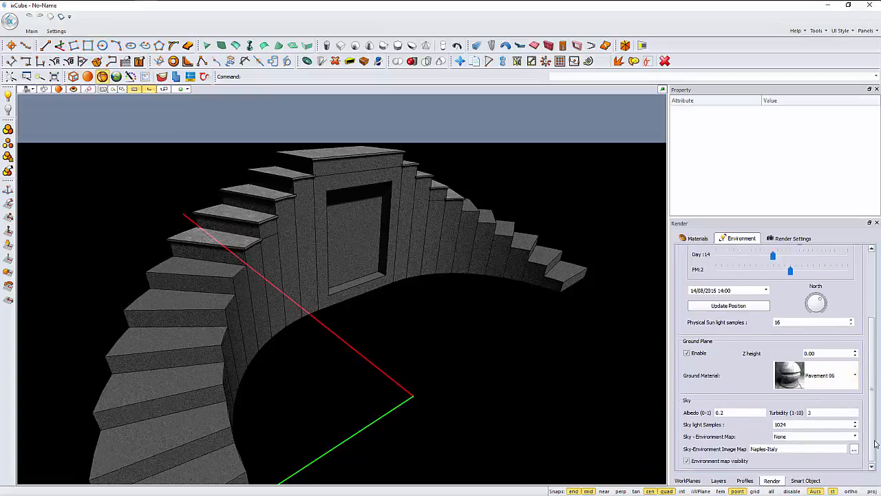
{"action": "left_click", "coordinate": [793, 434]}
{"action": "left_click", "coordinate": [778, 441]}
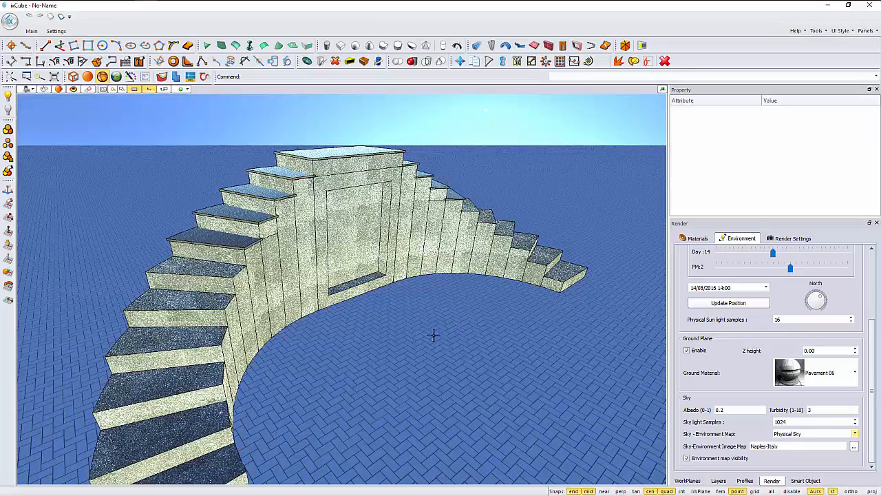
{"action": "mouse_move", "coordinate": [432, 334]}
{"action": "middle_mouse_down"}
{"action": "mouse_move", "coordinate": [449, 347]}
{"action": "mouse_move", "coordinate": [496, 323]}
{"action": "mouse_move", "coordinate": [402, 374]}
{"action": "mouse_move", "coordinate": [397, 355]}
{"action": "mouse_move", "coordinate": [418, 335]}
{"action": "middle_mouse_up"}
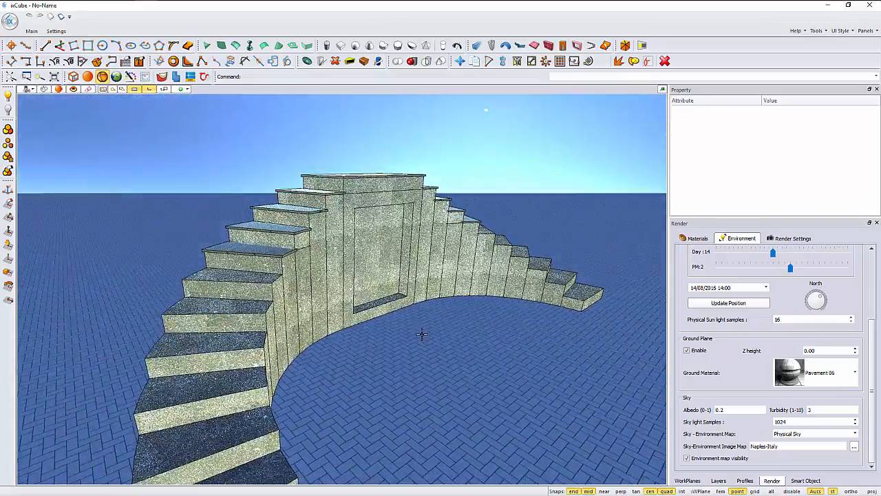
Insert a Plants smart object on the ground beside the outer curve of the near stair flight and select it.
{"action": "left_click", "coordinate": [802, 481]}
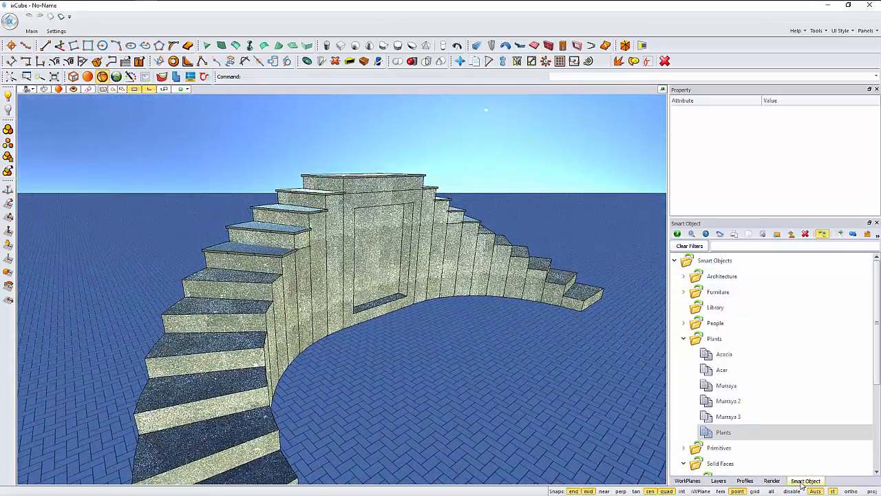
{"action": "left_click", "coordinate": [721, 433]}
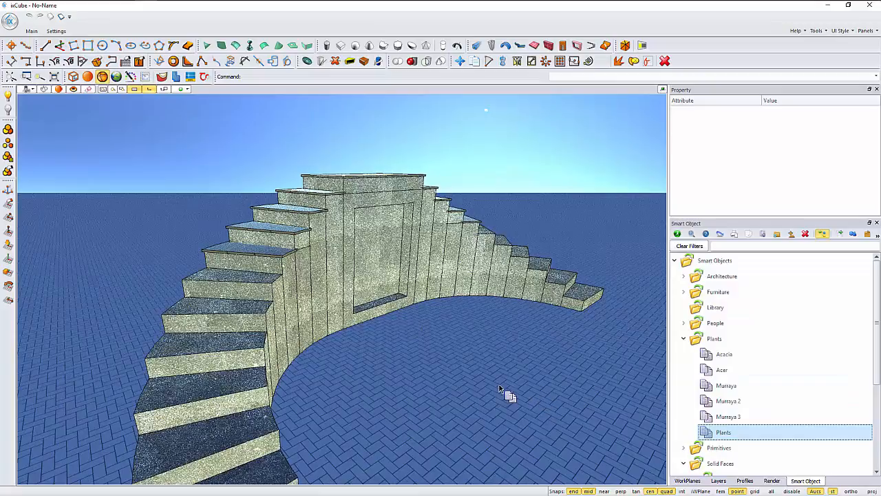
{"action": "left_click", "coordinate": [105, 353]}
{"action": "left_click", "coordinate": [107, 329]}
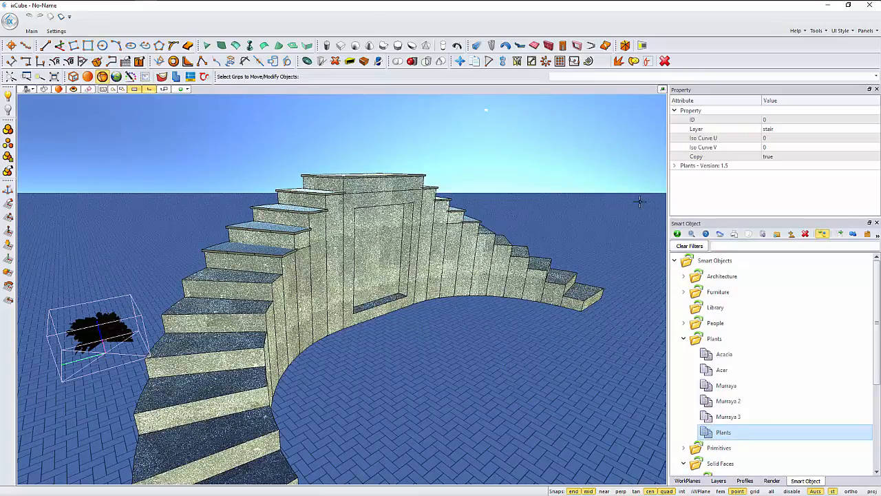
Change the inserted plant's type to Platanus and set its width to 5000 cm.
{"action": "double_click", "coordinate": [705, 167]}
{"action": "left_click", "coordinate": [784, 176]}
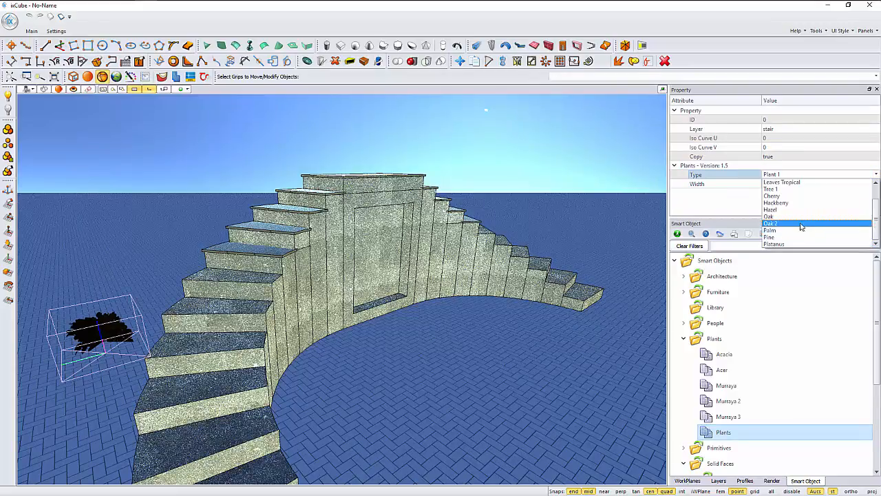
{"action": "left_click", "coordinate": [789, 246]}
{"action": "left_click", "coordinate": [799, 183]}
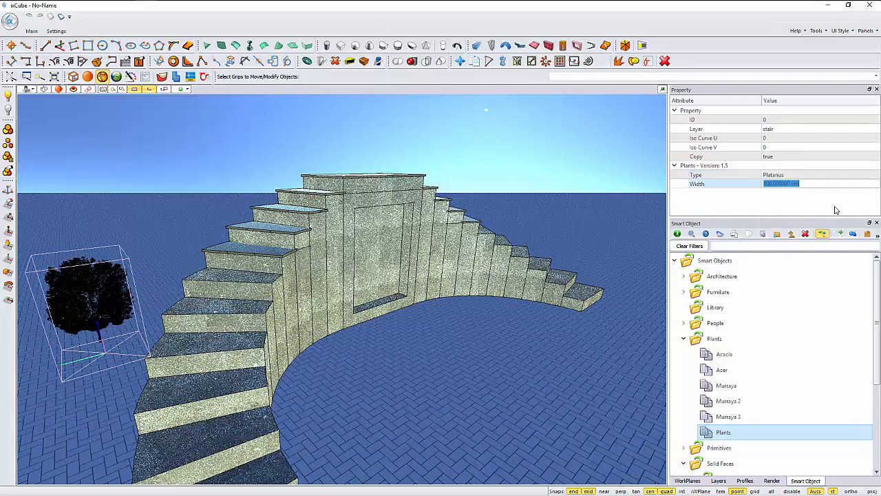
{"action": "type", "text": "5000"}
{"action": "key", "text": "Return"}
Set the Platanus tree's width to 500 cm.
{"action": "scroll", "coordinate": [364, 294], "scroll_direction": "down", "scroll_amount": 8}
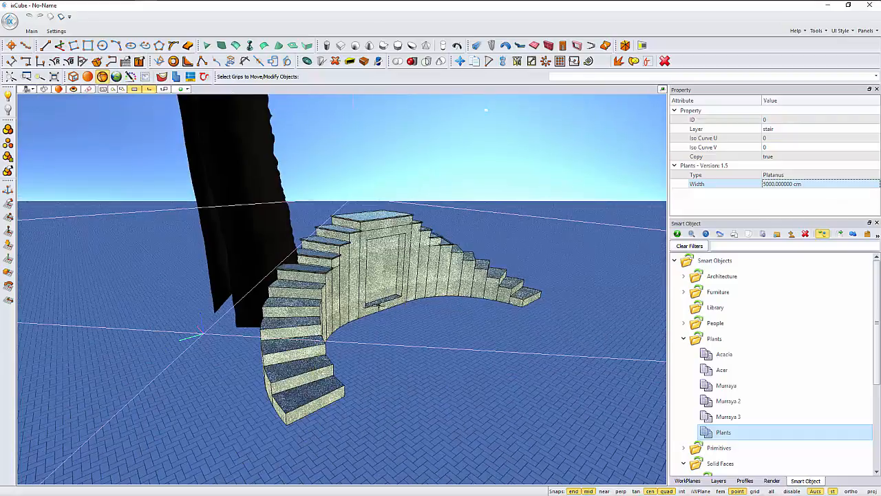
{"action": "left_click", "coordinate": [781, 183]}
{"action": "type", "text": "500"}
{"action": "left_click", "coordinate": [777, 175]}
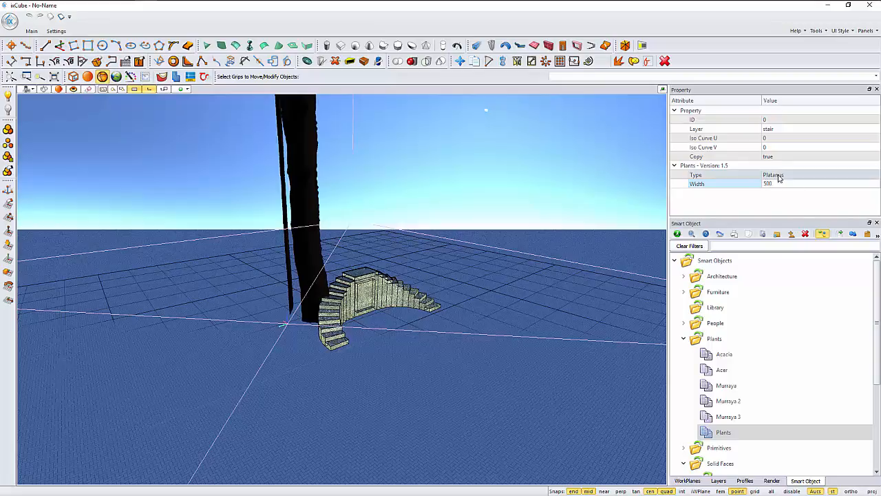
{"action": "scroll", "coordinate": [354, 327], "scroll_direction": "down", "scroll_amount": 2}
{"action": "scroll", "coordinate": [397, 278], "scroll_direction": "up", "scroll_amount": 2}
{"action": "scroll", "coordinate": [278, 311], "scroll_direction": "up", "scroll_amount": 4}
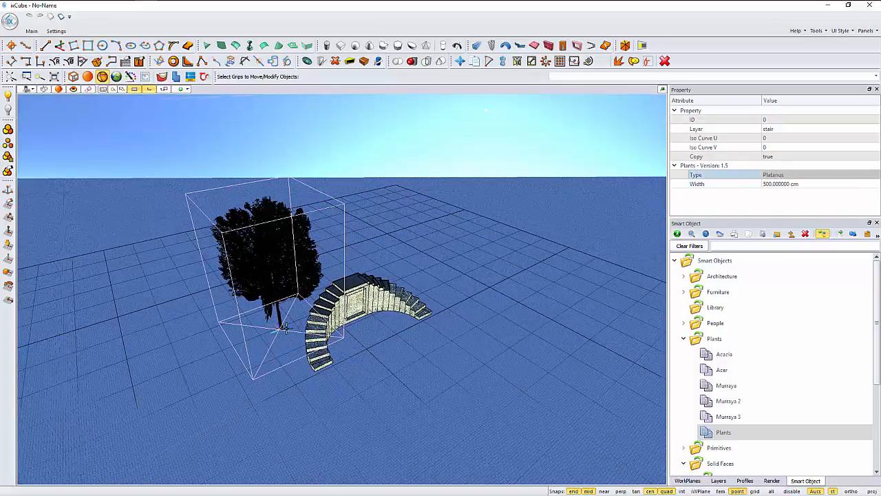
Copy the Platanus tree from its base point to three spots on the ground behind the landing and the far flight.
{"action": "left_click", "coordinate": [272, 329]}
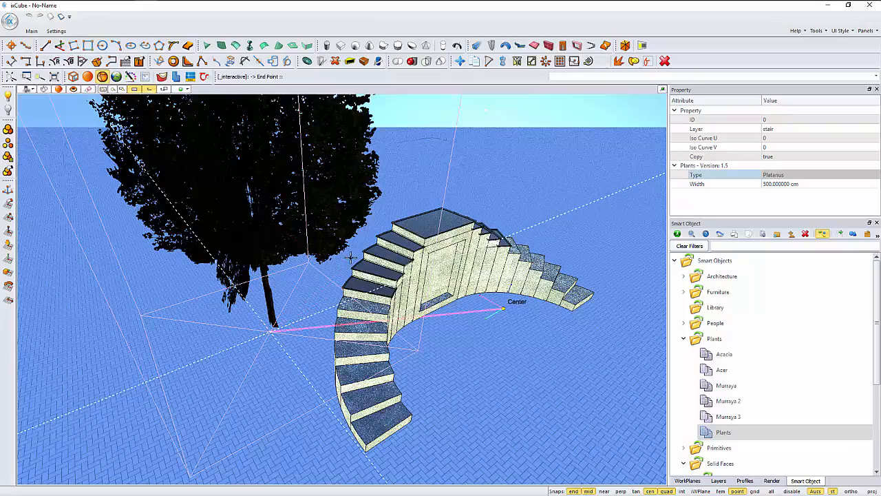
{"action": "left_click", "coordinate": [394, 203]}
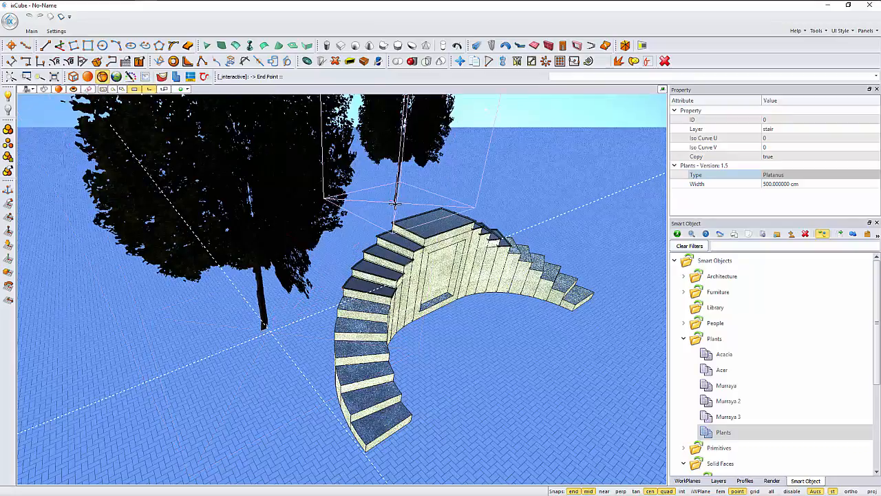
{"action": "left_click", "coordinate": [497, 201]}
{"action": "left_click", "coordinate": [531, 226]}
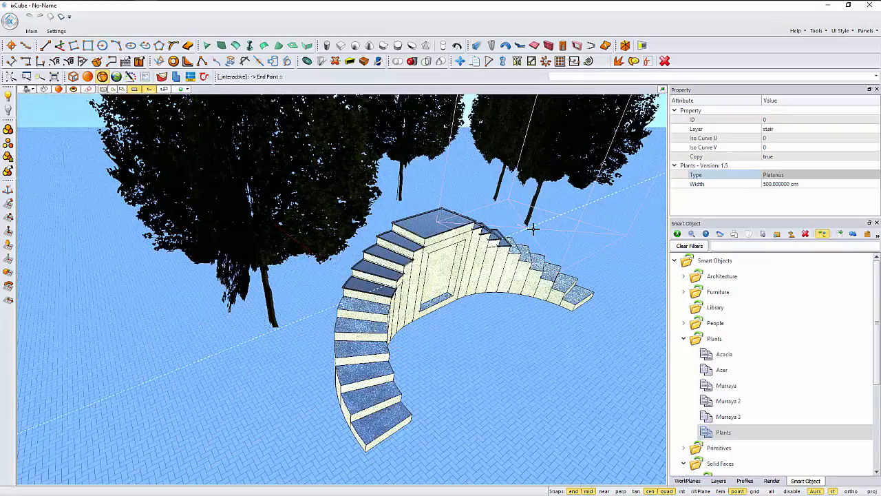
{"action": "key", "text": "Escape"}
Copy the tree behind the far flight to a spot beyond that flight's lowest steps.
{"action": "left_click", "coordinate": [549, 170]}
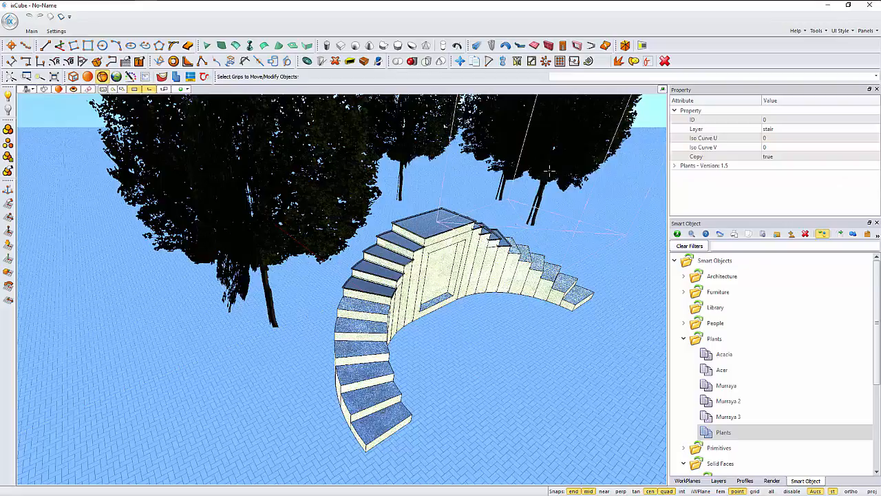
{"action": "left_click", "coordinate": [528, 225]}
{"action": "left_click", "coordinate": [611, 265]}
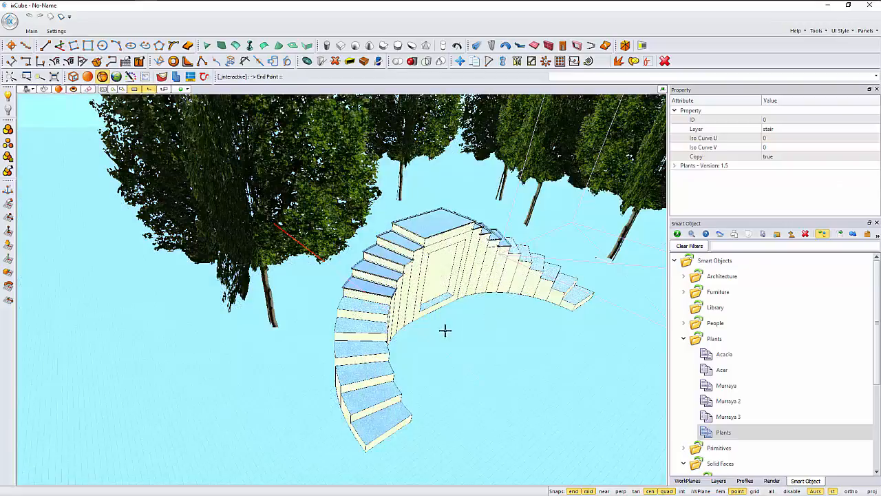
{"action": "scroll", "coordinate": [446, 331], "scroll_direction": "down", "scroll_amount": 1}
{"action": "middle_click_drag", "start_coordinate": [461, 334], "coordinate": [470, 319]}
{"action": "key", "text": "Escape"}
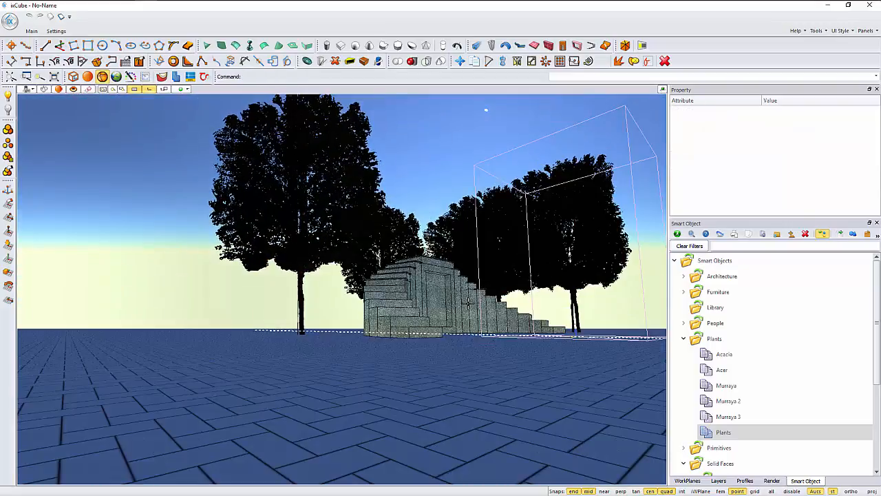
Set the ground plane's Z height to 0.20.
{"action": "middle_click_drag", "start_coordinate": [413, 327], "coordinate": [337, 324]}
{"action": "scroll", "coordinate": [376, 325], "scroll_direction": "up", "scroll_amount": 2}
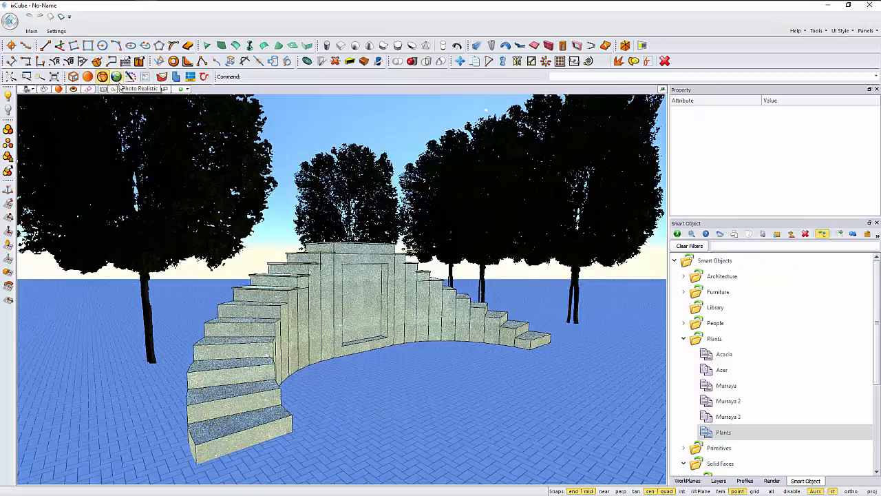
{"action": "left_click", "coordinate": [771, 480]}
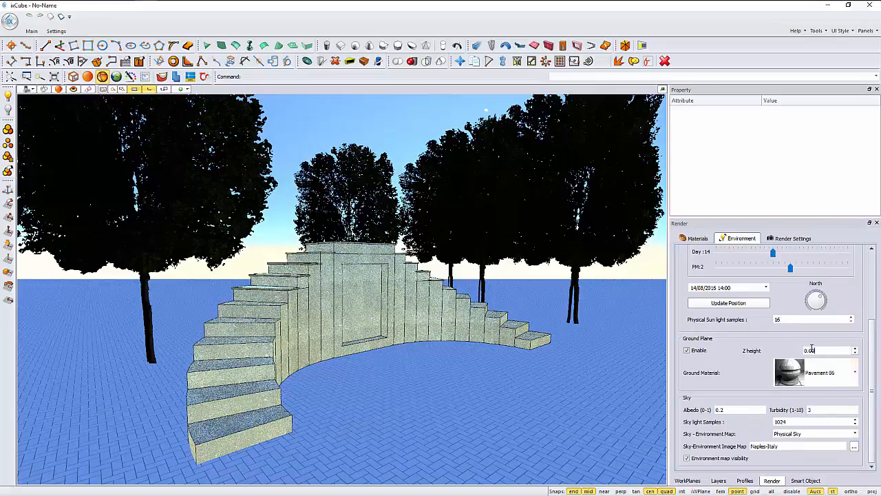
{"action": "left_click_drag", "start_coordinate": [812, 349], "coordinate": [778, 353]}
{"action": "middle_click_drag", "start_coordinate": [504, 393], "coordinate": [506, 396]}
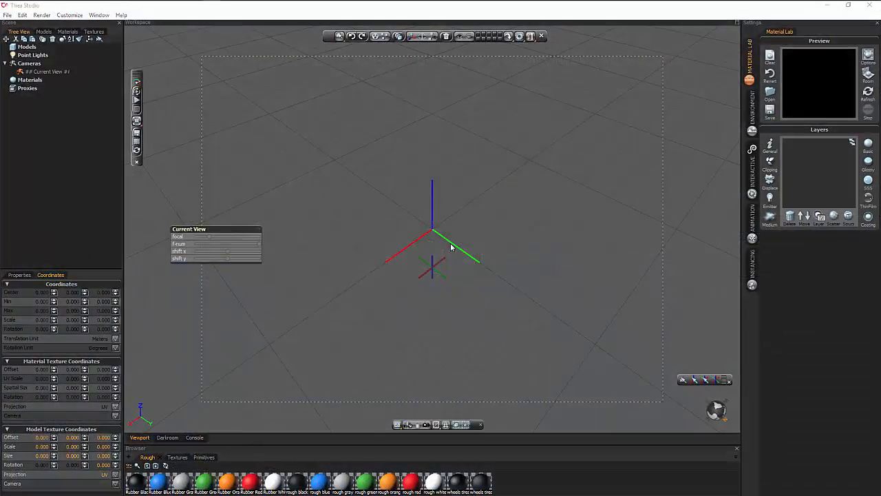
Start an interactive render of the staircase scene in Thea Studio and inspect the result.
{"action": "left_click", "coordinate": [136, 95]}
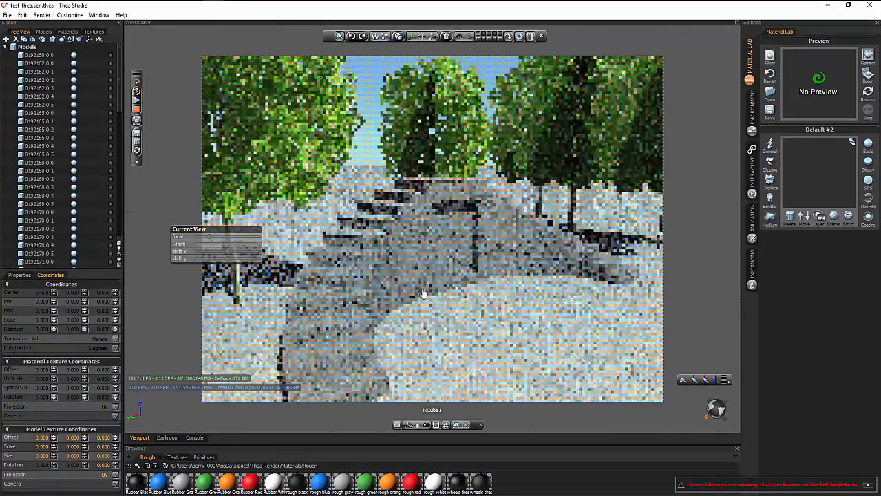
{"action": "middle_click_drag", "start_coordinate": [423, 293], "coordinate": [453, 259]}
{"action": "scroll", "coordinate": [462, 206], "scroll_direction": "up", "scroll_amount": 4}
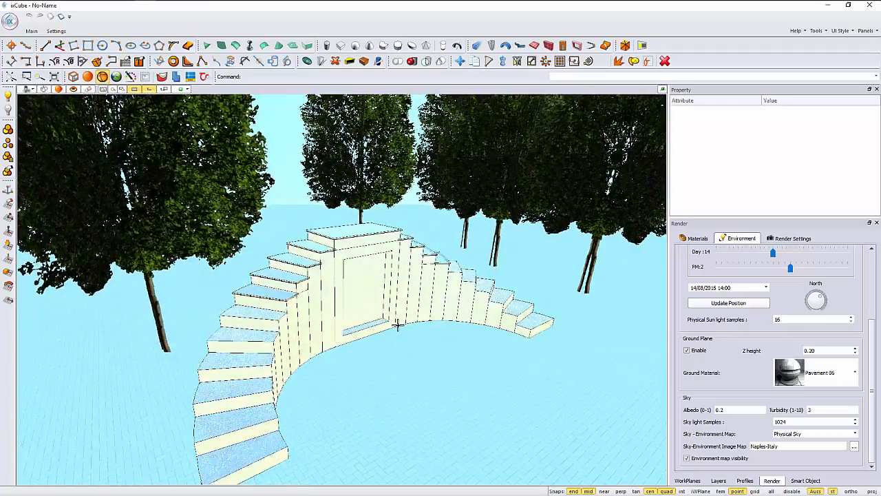
{"action": "scroll", "coordinate": [395, 314], "scroll_direction": "up", "scroll_amount": 4}
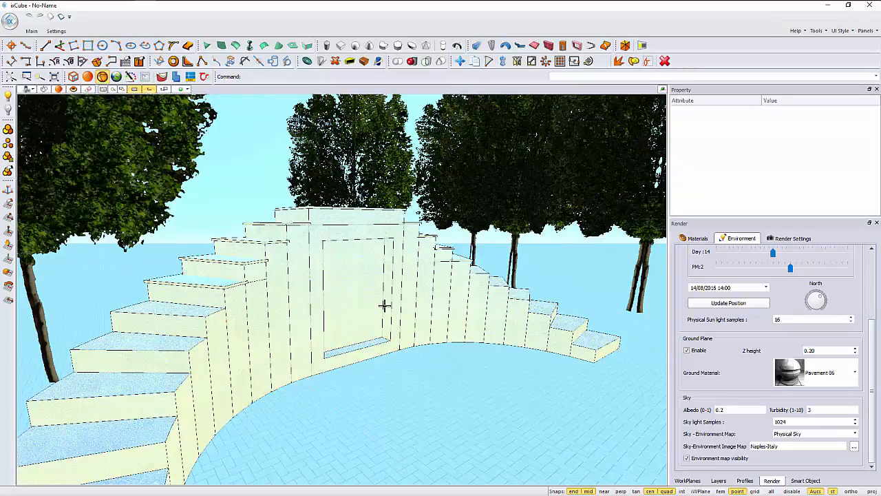
{"action": "scroll", "coordinate": [385, 304], "scroll_direction": "down", "scroll_amount": 3}
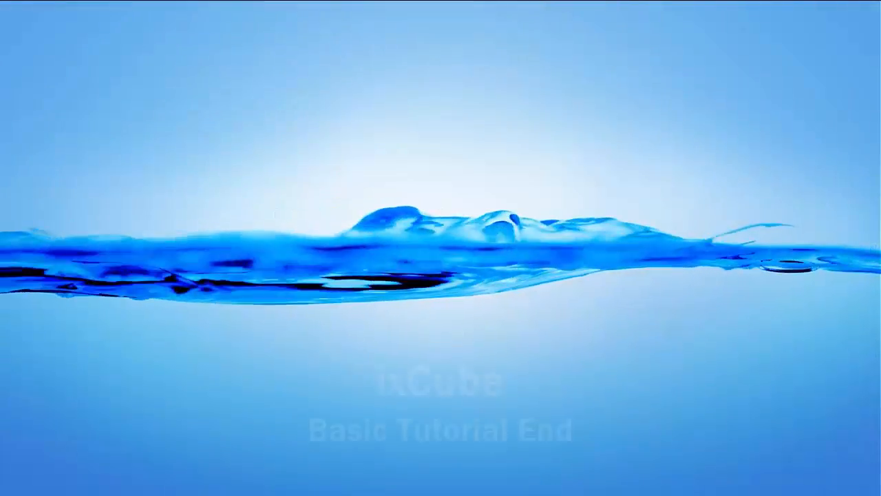